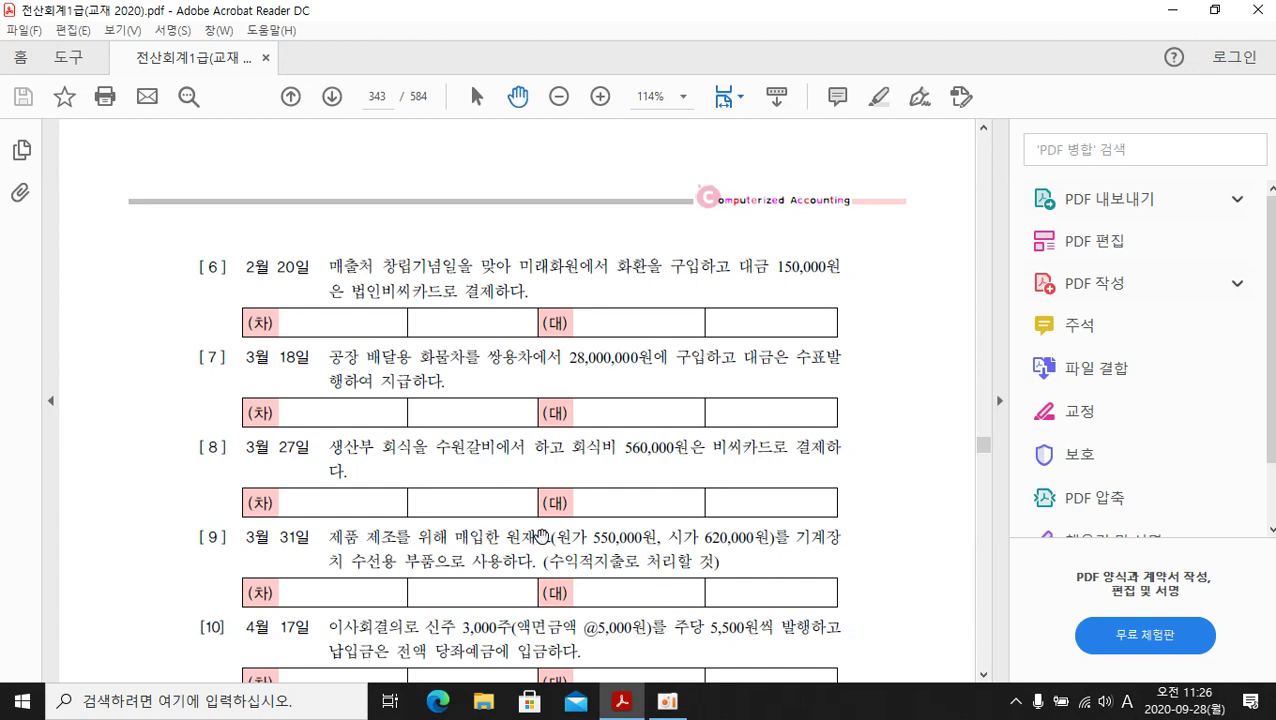
# Read through the February to April journal entry exercises [6] to [12] in the accounting textbook PDF
pyautogui.scroll(-2, 541, 537)
pyautogui.scroll(4, 540, 460)
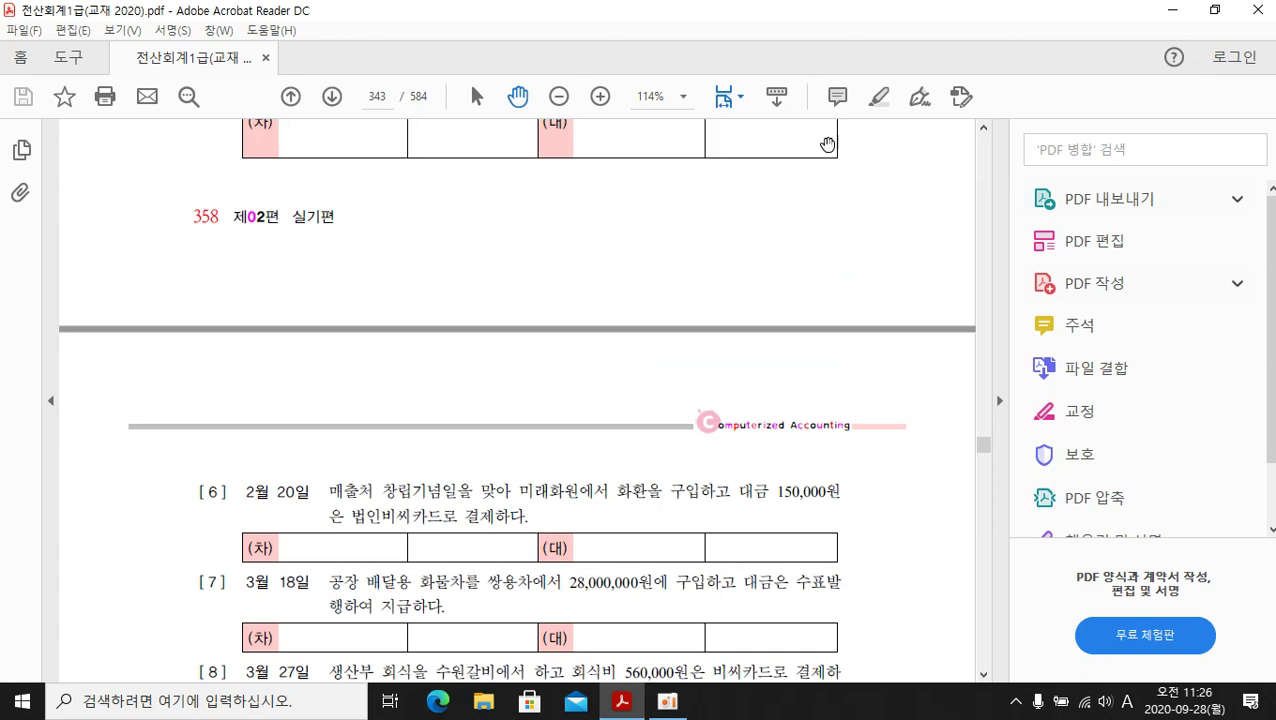
pyautogui.scroll(-2, 632, 447)
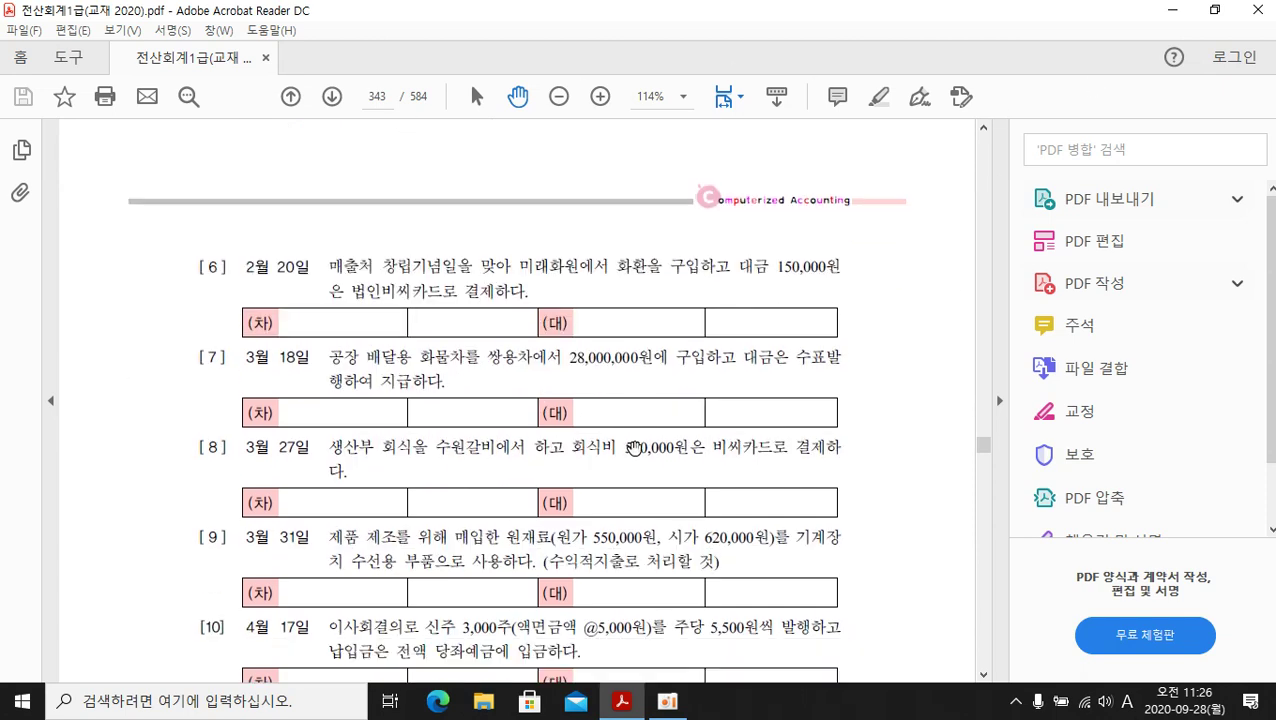
pyautogui.scroll(-1, 634, 447)
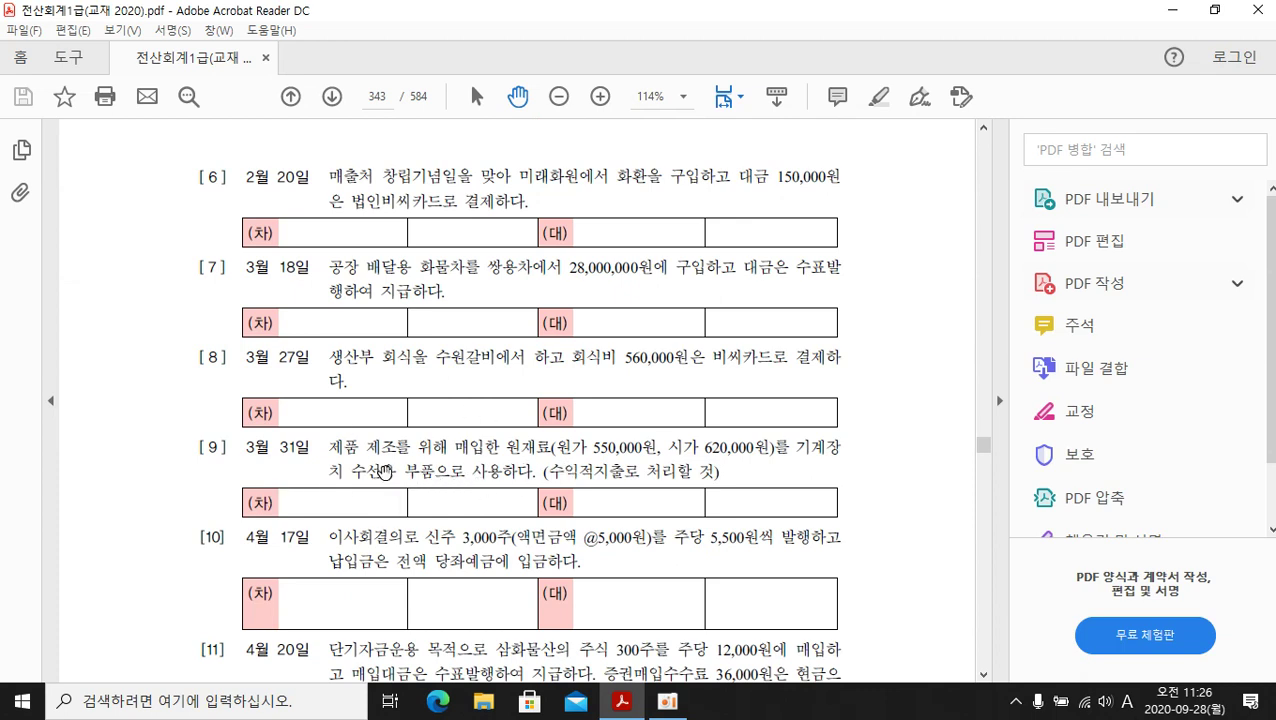
pyautogui.scroll(-1, 483, 505)
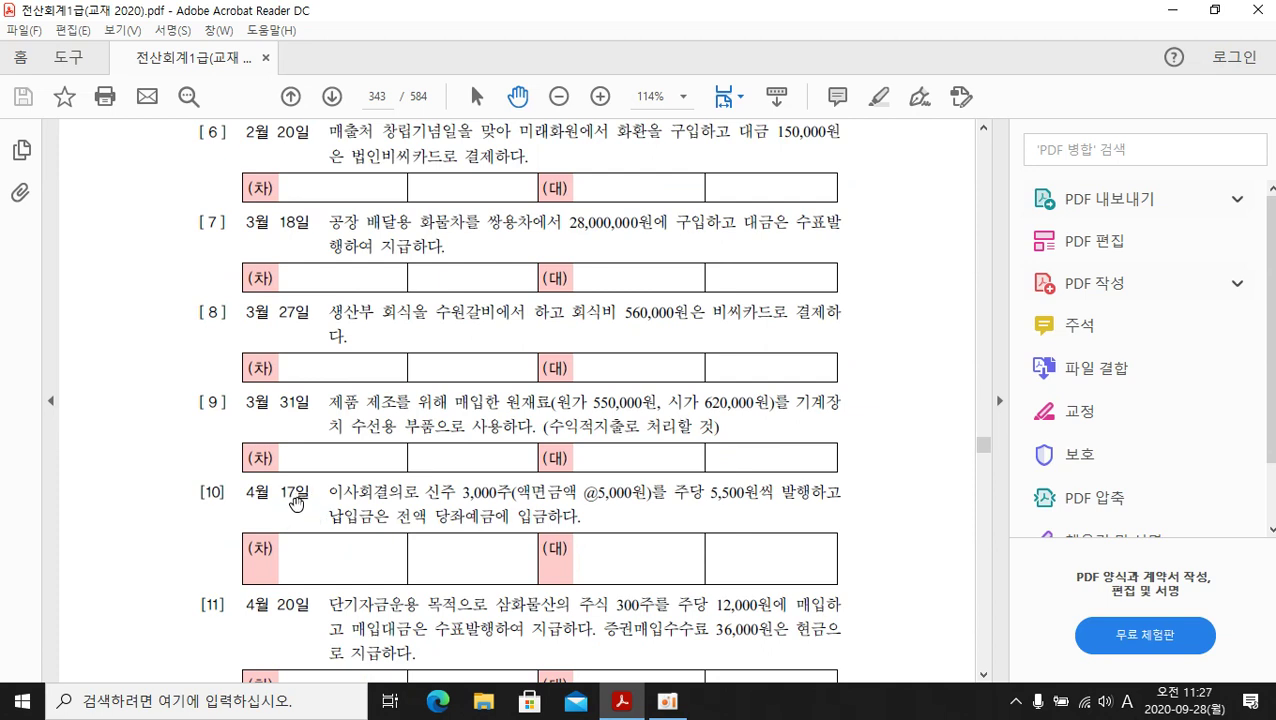
pyautogui.scroll(-3, 345, 545)
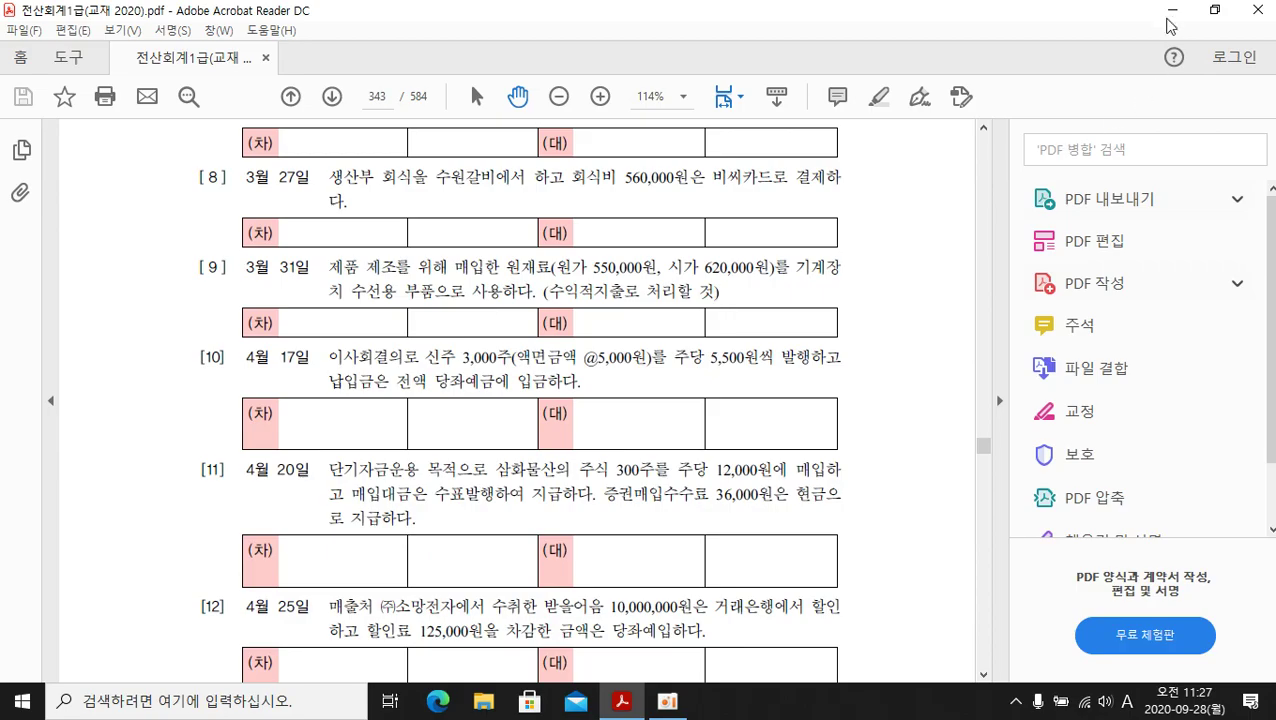
# Minimize the textbook PDF and launch KcLep교육용 세무사랑Pro from the desktop
pyautogui.click(1170, 12)
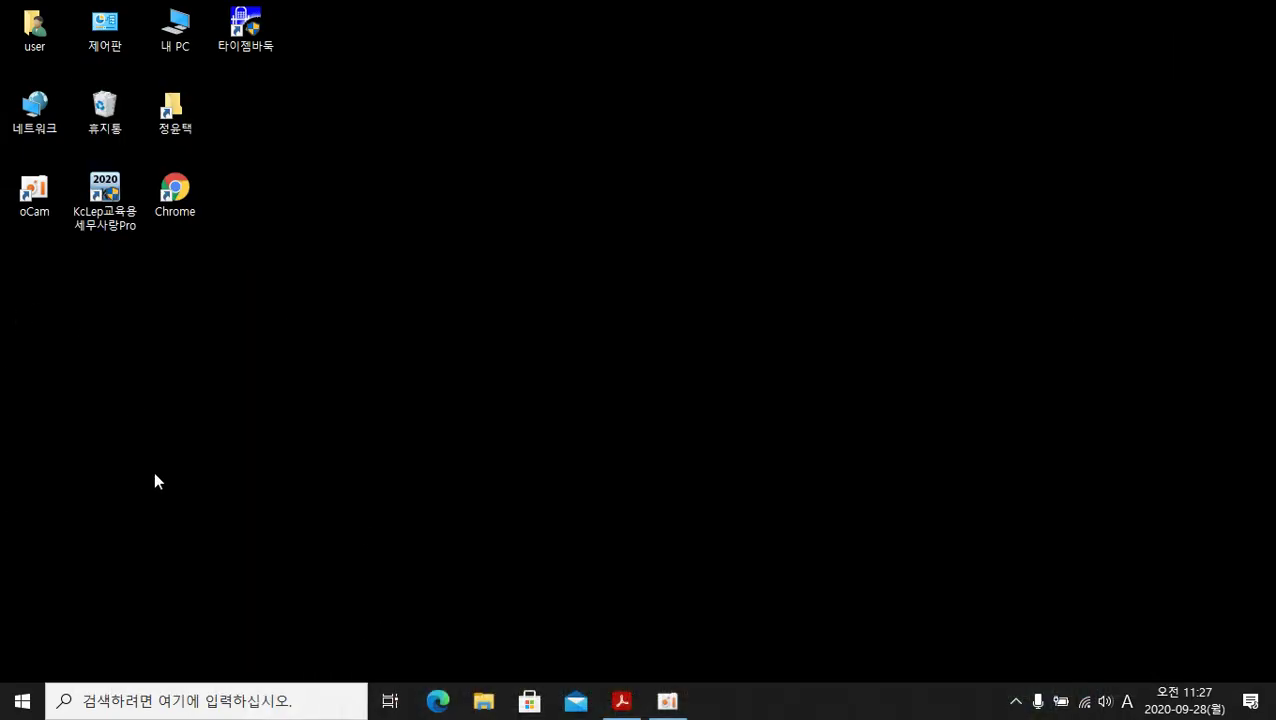
pyautogui.click(104, 194)
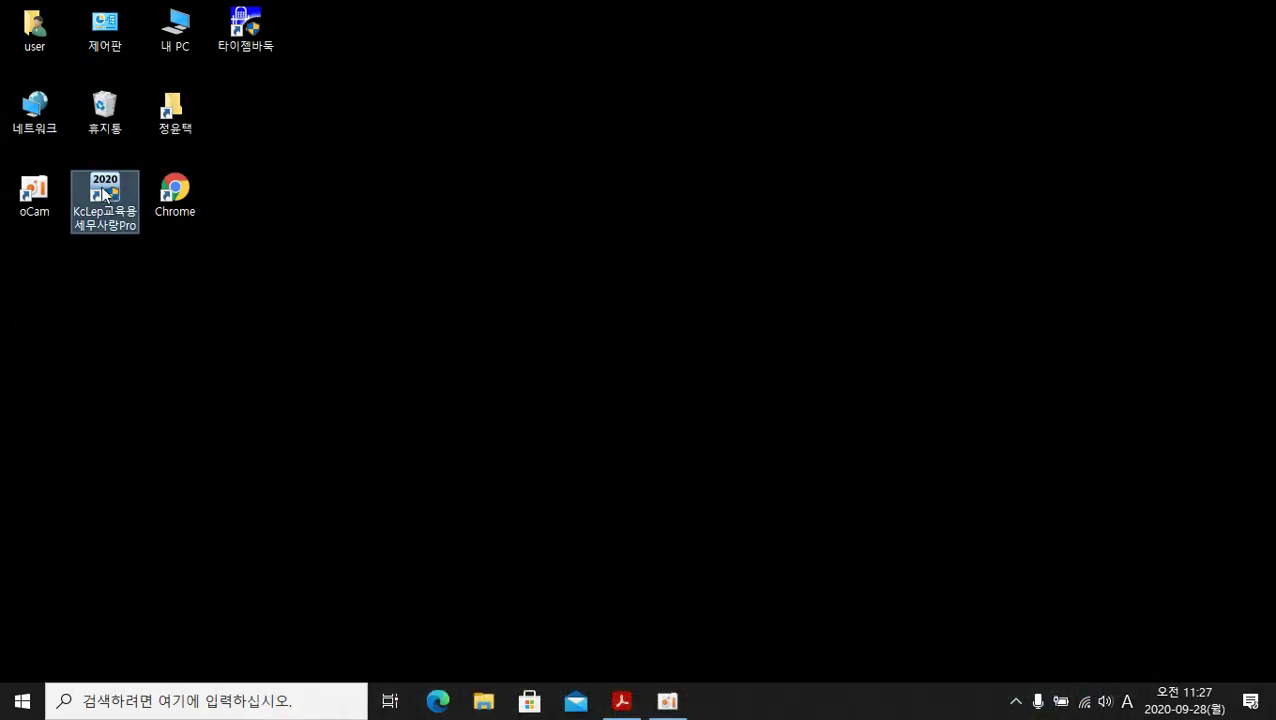
pyautogui.doubleClick(104, 194)
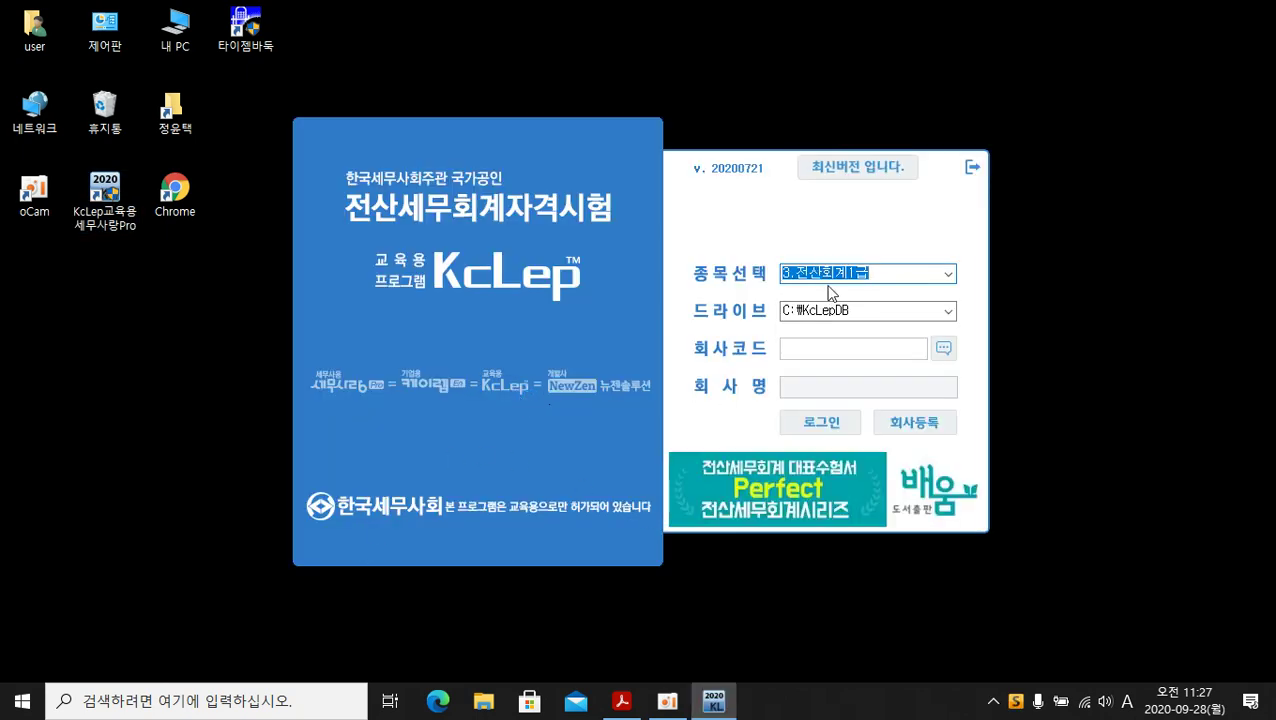
# Choose 3.전산회계1급 as the exam category, select the company (주)한국전자, and enter the program
pyautogui.click(948, 273)
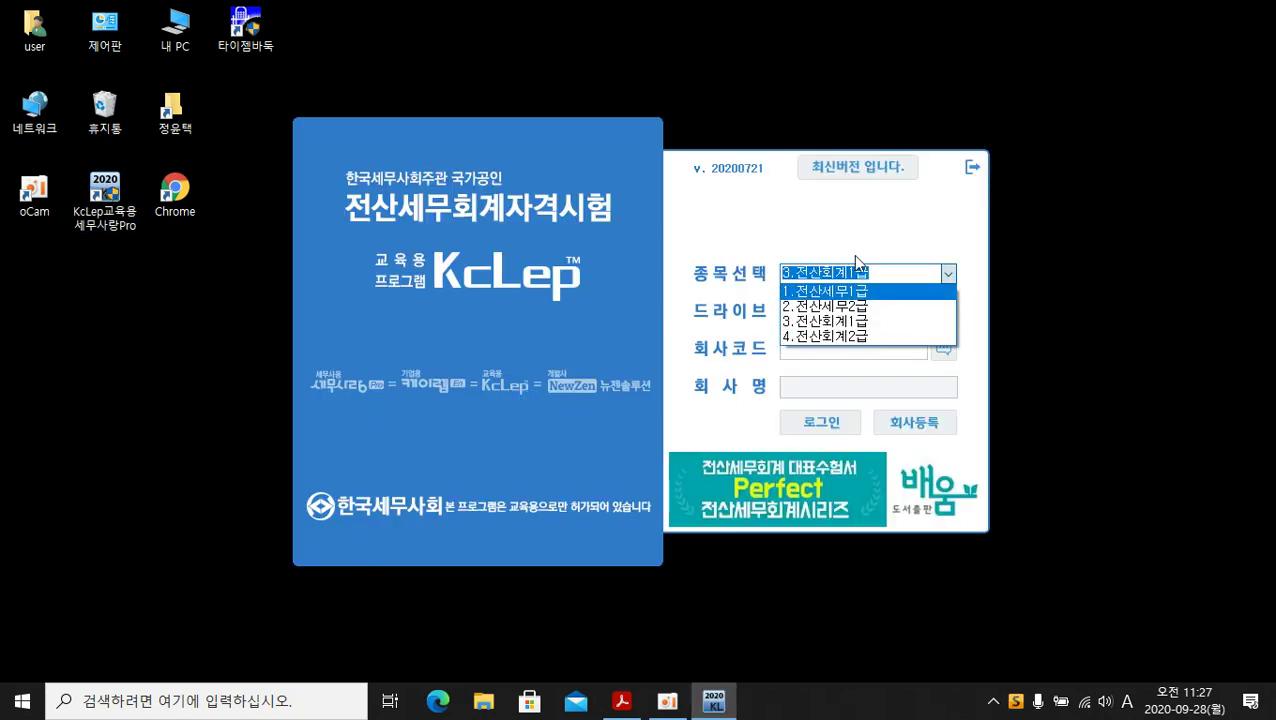
pyautogui.click(810, 321)
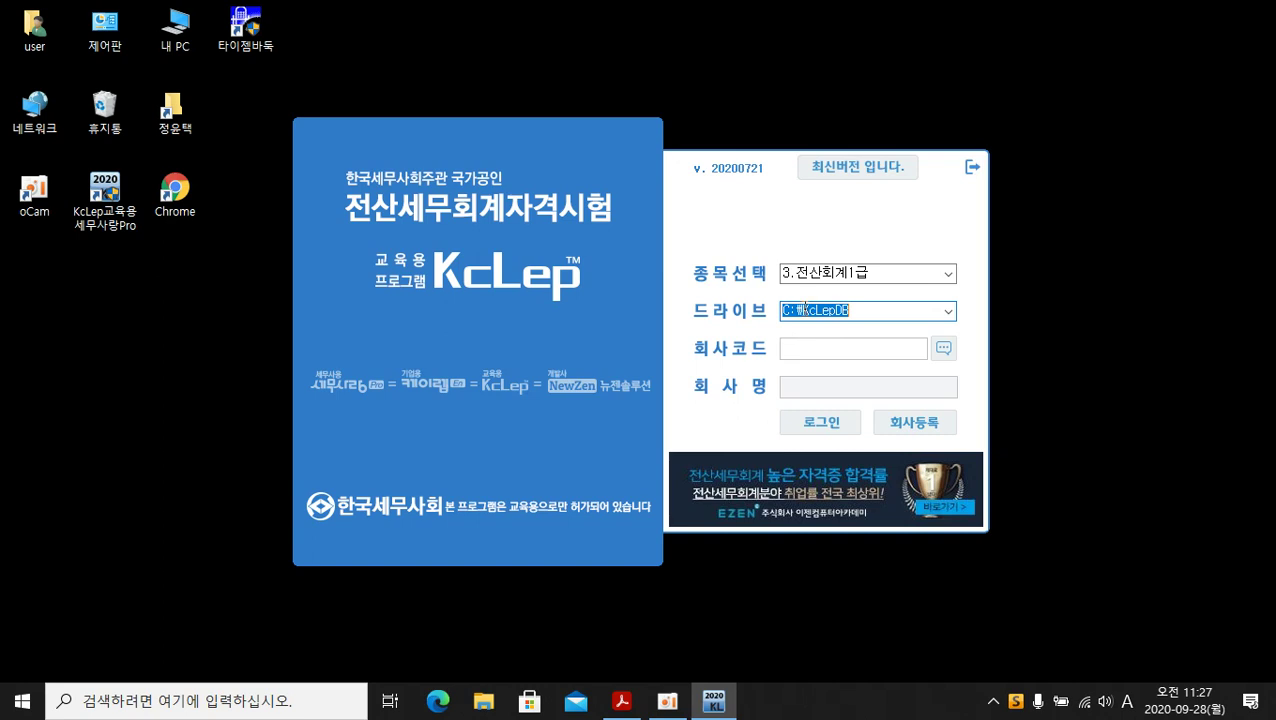
pyautogui.click(943, 348)
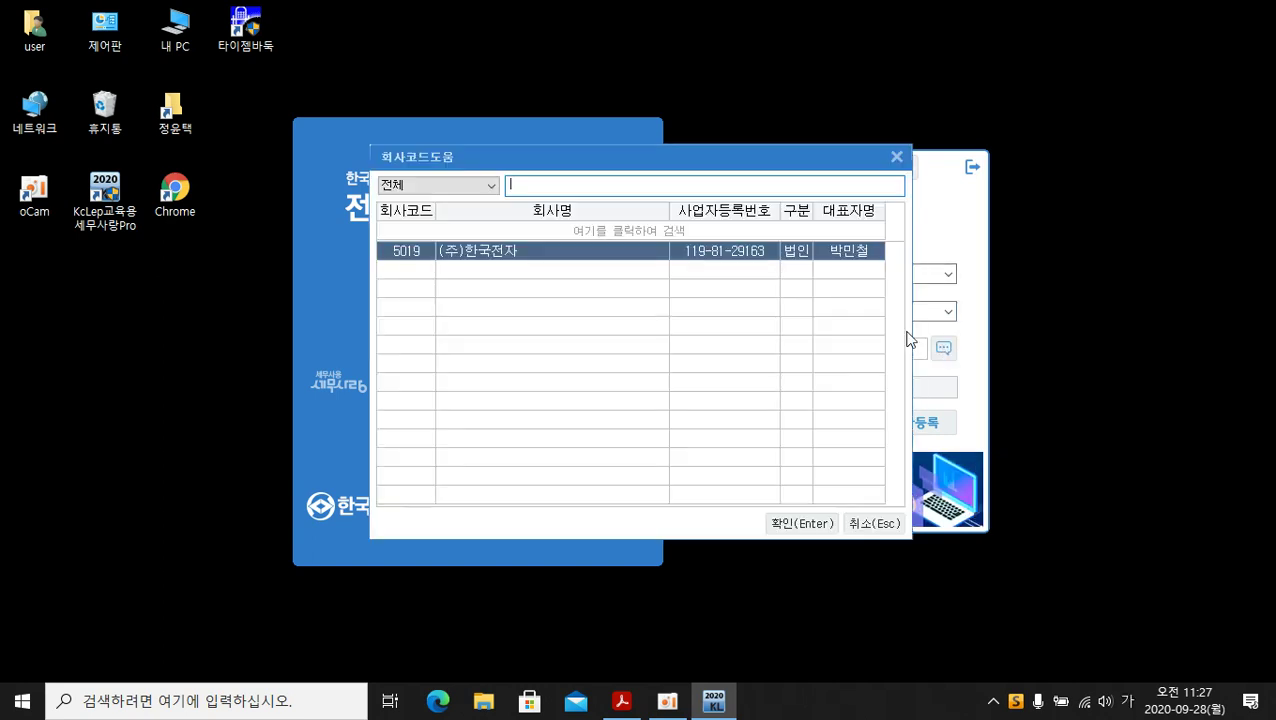
pyautogui.click(814, 527)
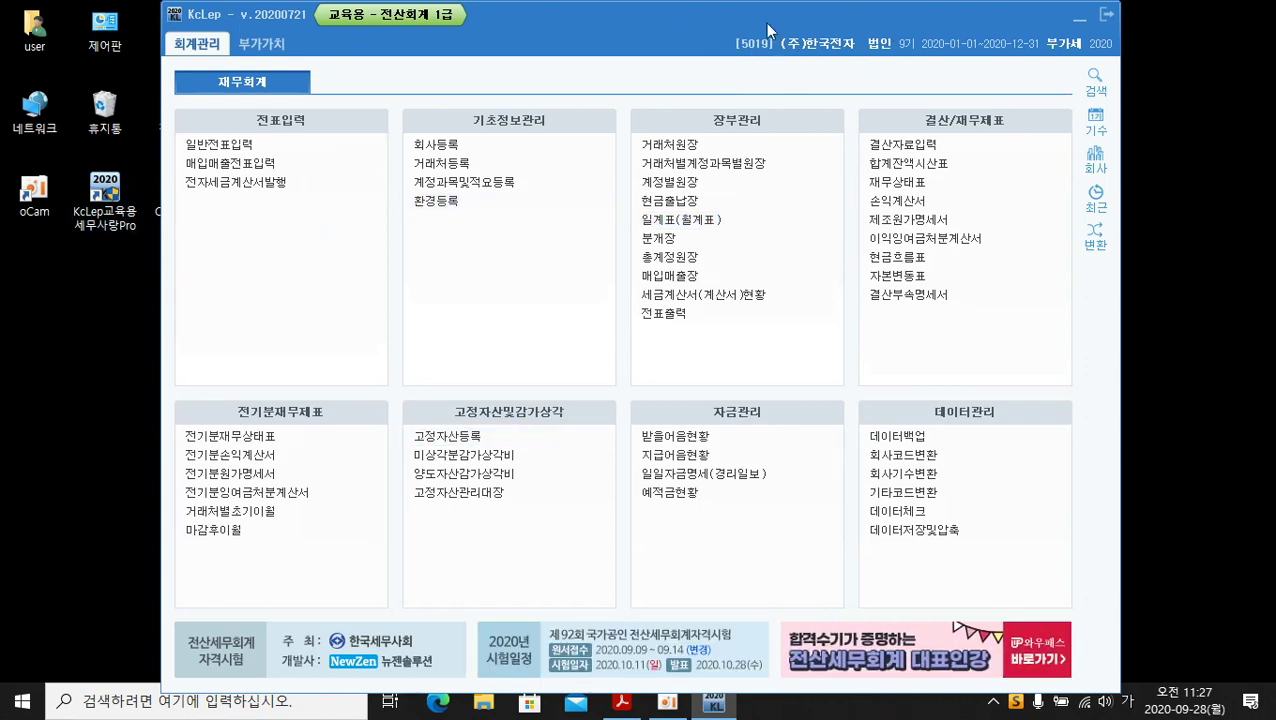
# Compare the 부가가치 menu group with 회계관리 and return to 회계관리
pyautogui.click(255, 45)
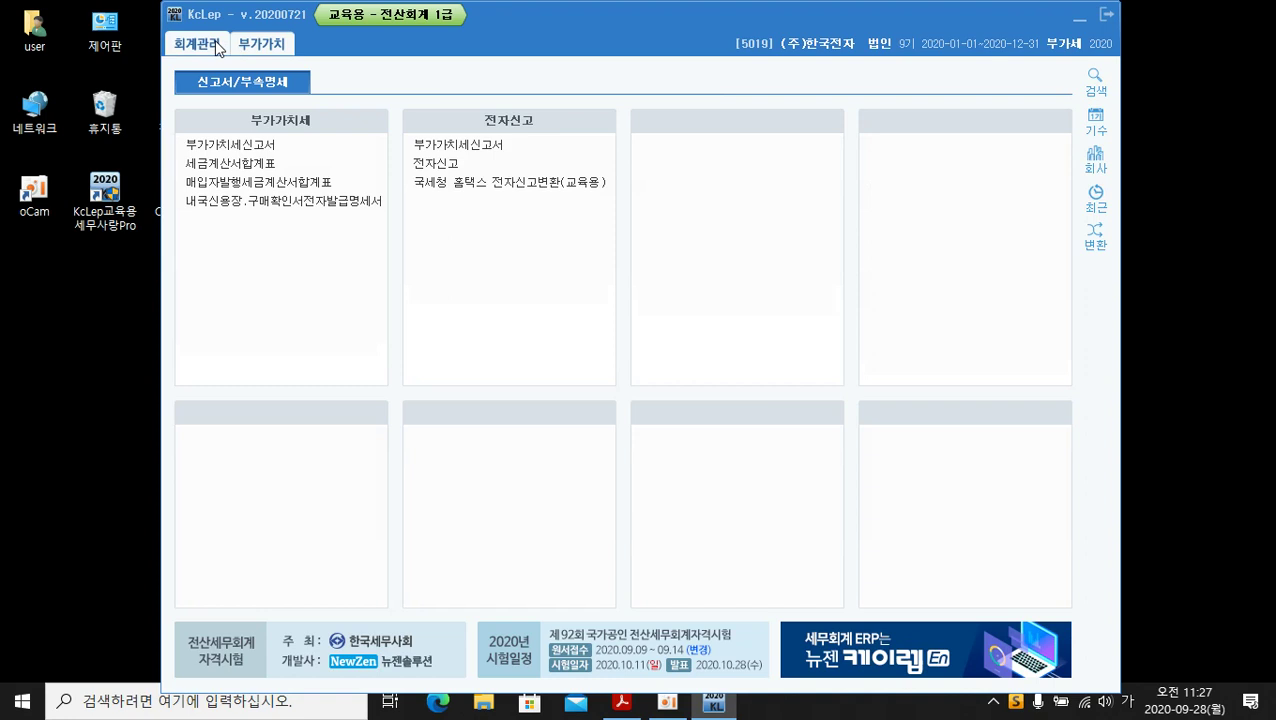
pyautogui.click(216, 46)
pyautogui.click(251, 46)
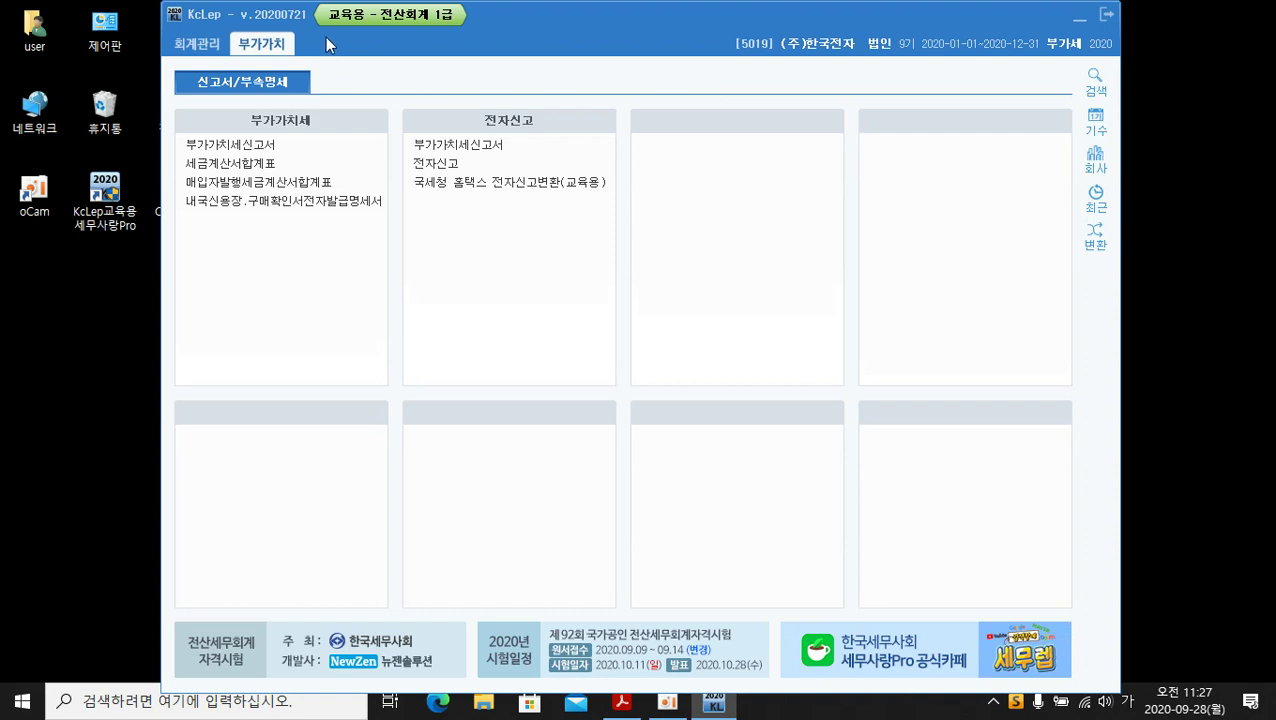
pyautogui.click(213, 47)
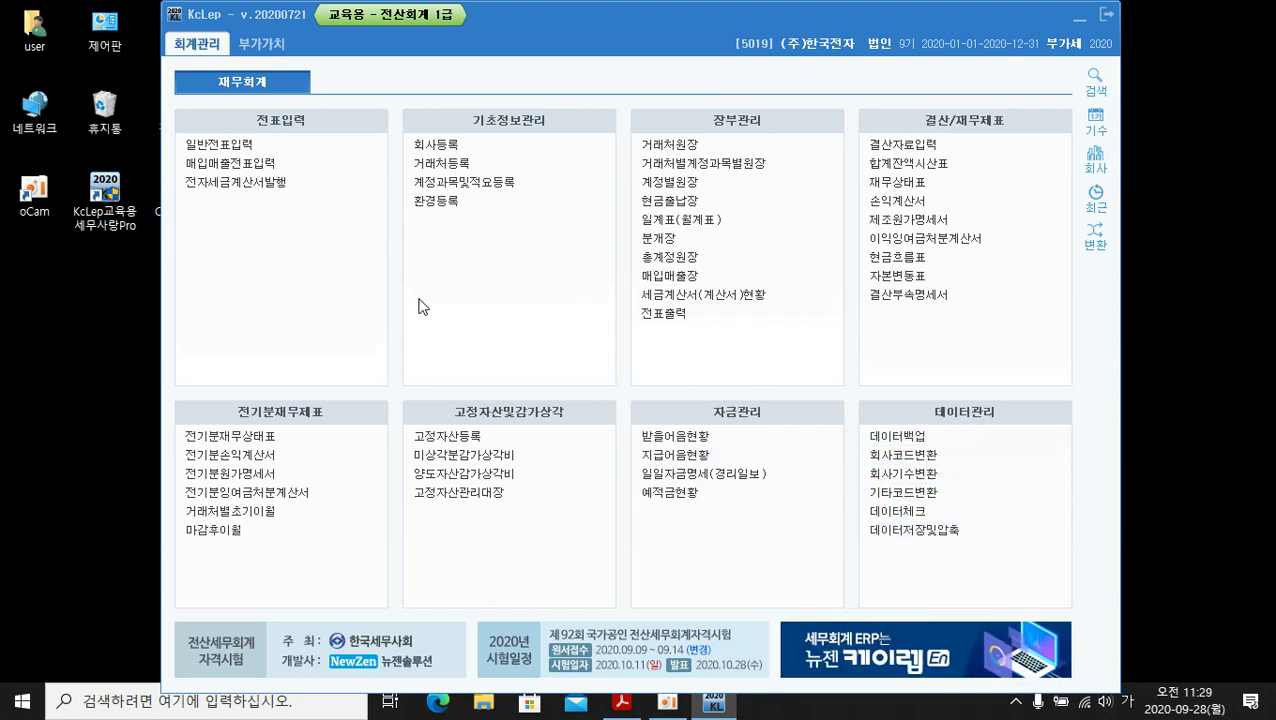
# Open 일반전표입력 and list all vouchers for January 2020
pyautogui.click(231, 143)
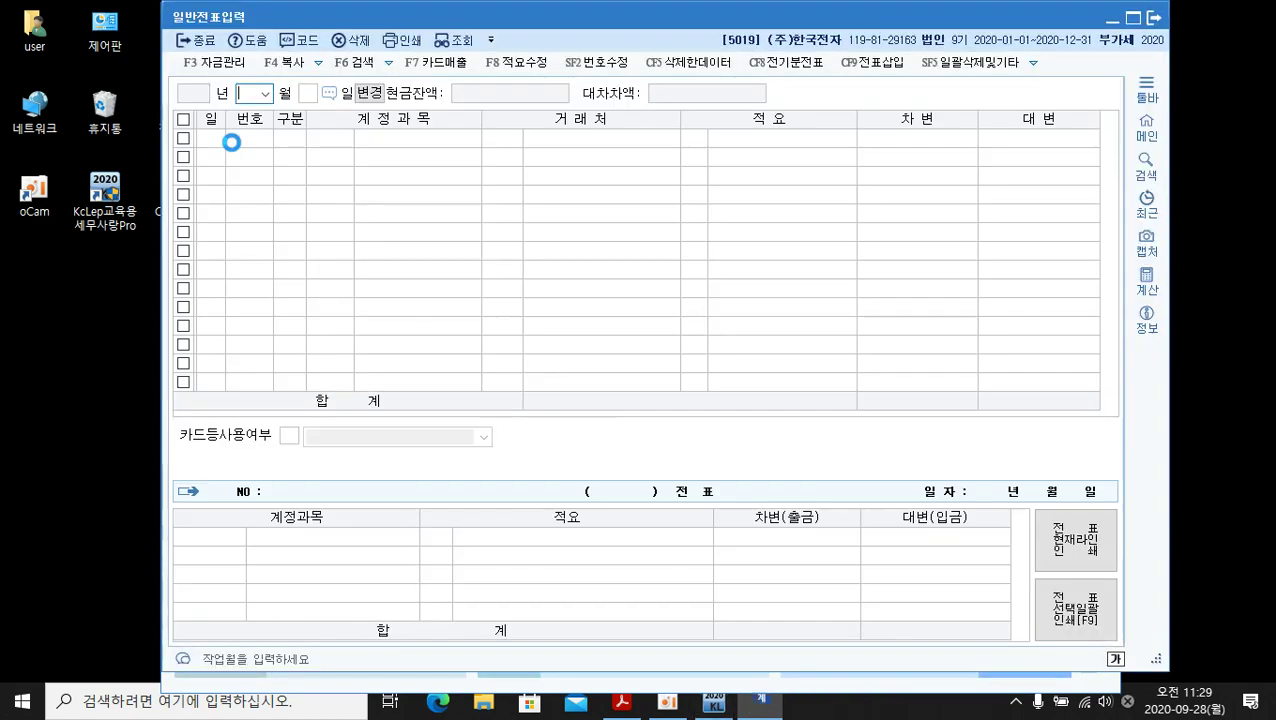
pyautogui.click(266, 94)
pyautogui.click(258, 107)
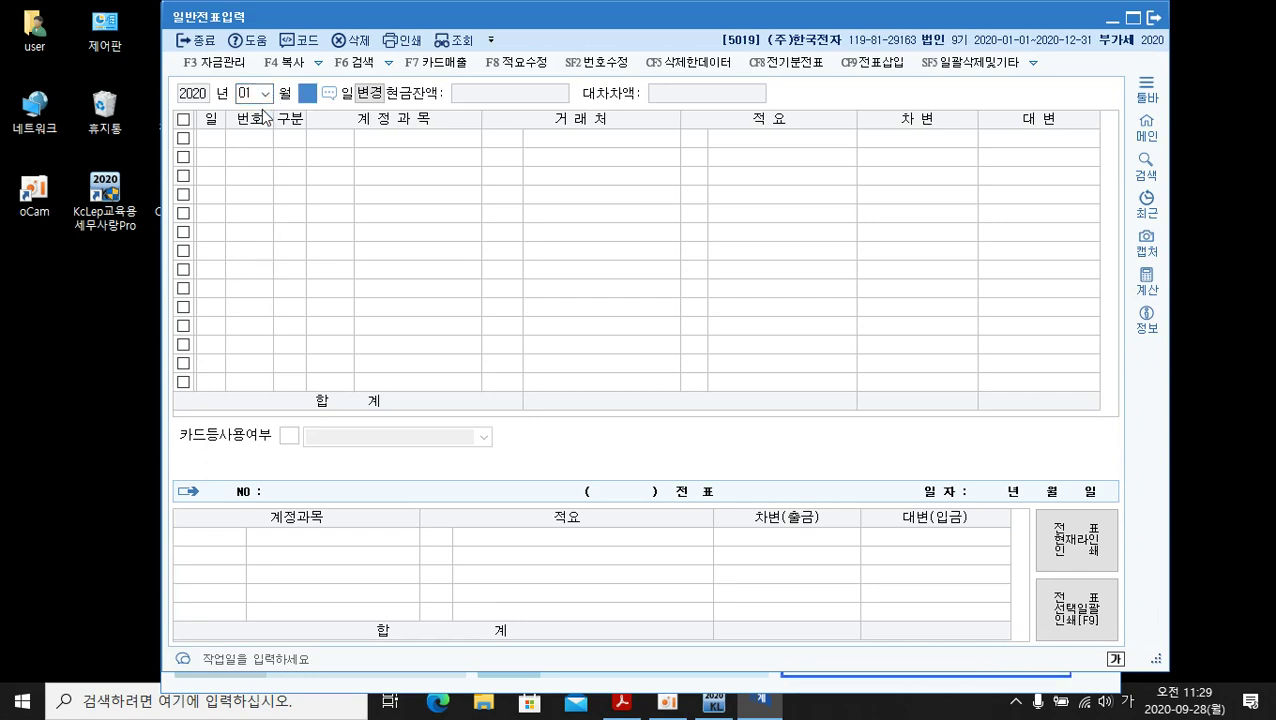
pyautogui.press('Return')
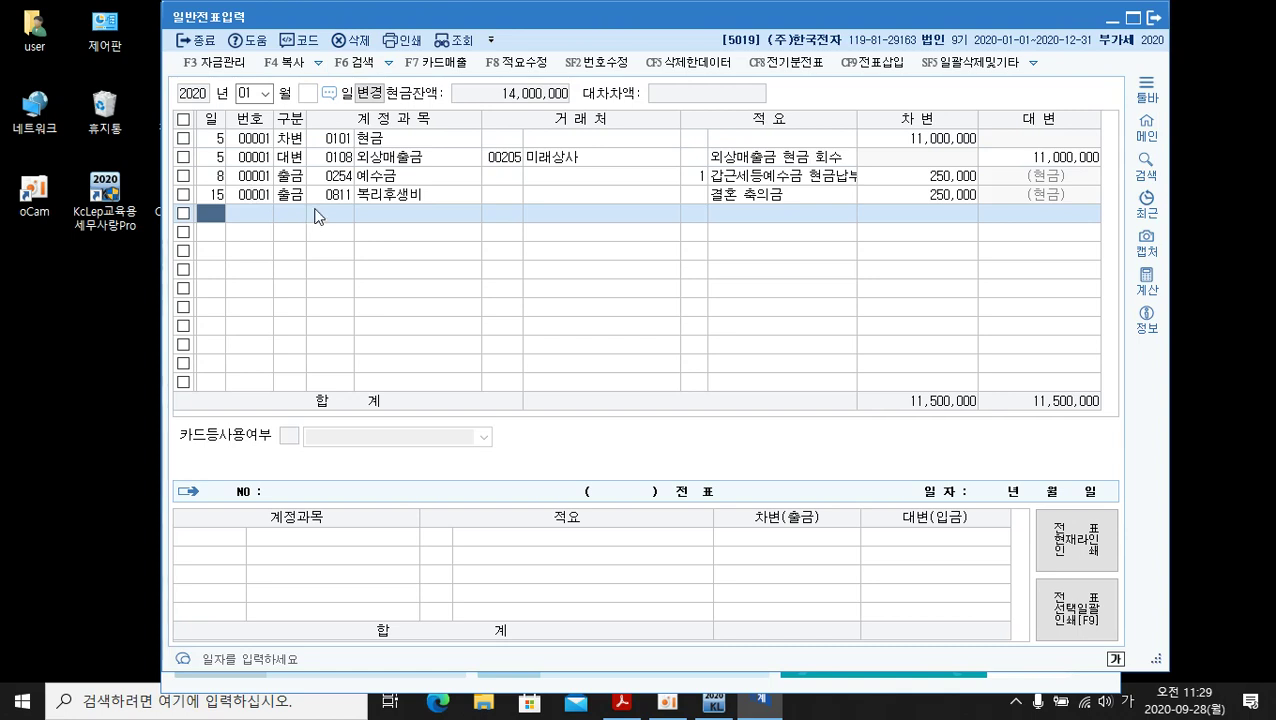
# List the February 2020 vouchers, followed by all vouchers for March 2020
pyautogui.click(265, 93)
pyautogui.click(264, 124)
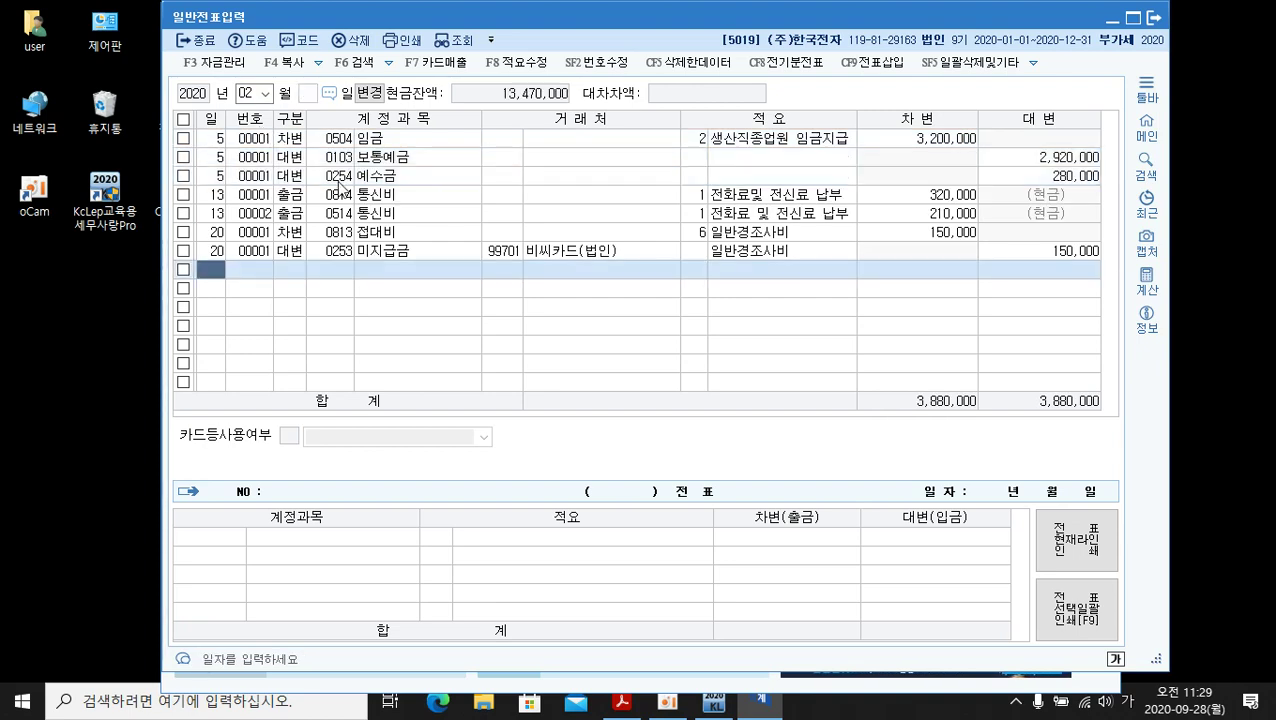
pyautogui.click(266, 94)
pyautogui.click(263, 145)
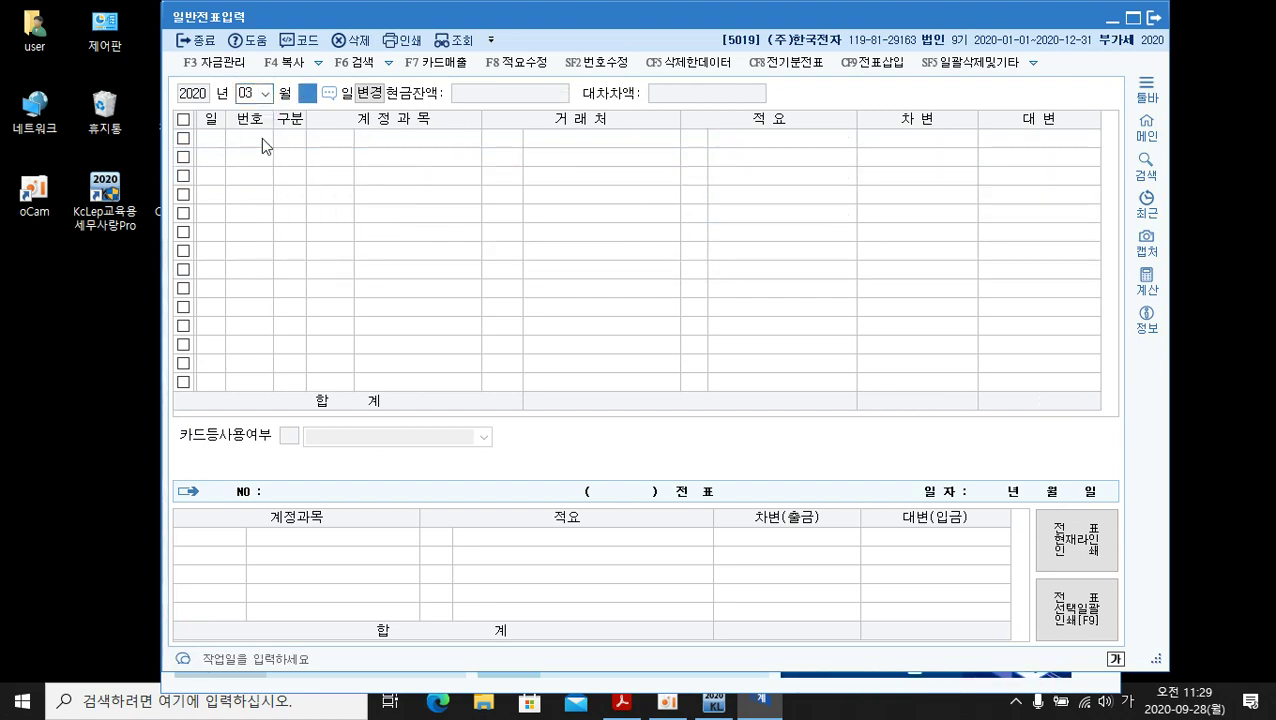
pyautogui.press('Return')
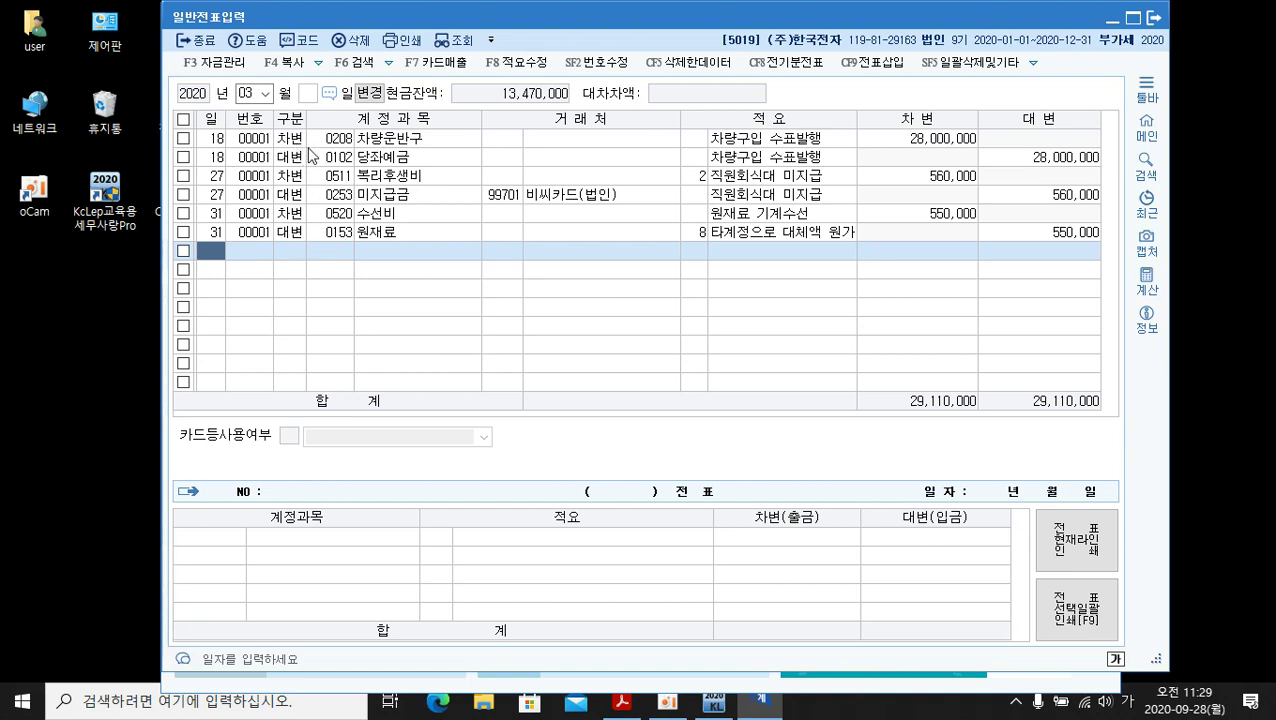
# Examine the 구분 options on the March 18 voucher rows and the 적요 codes on the March 27 rows
pyautogui.click(289, 139)
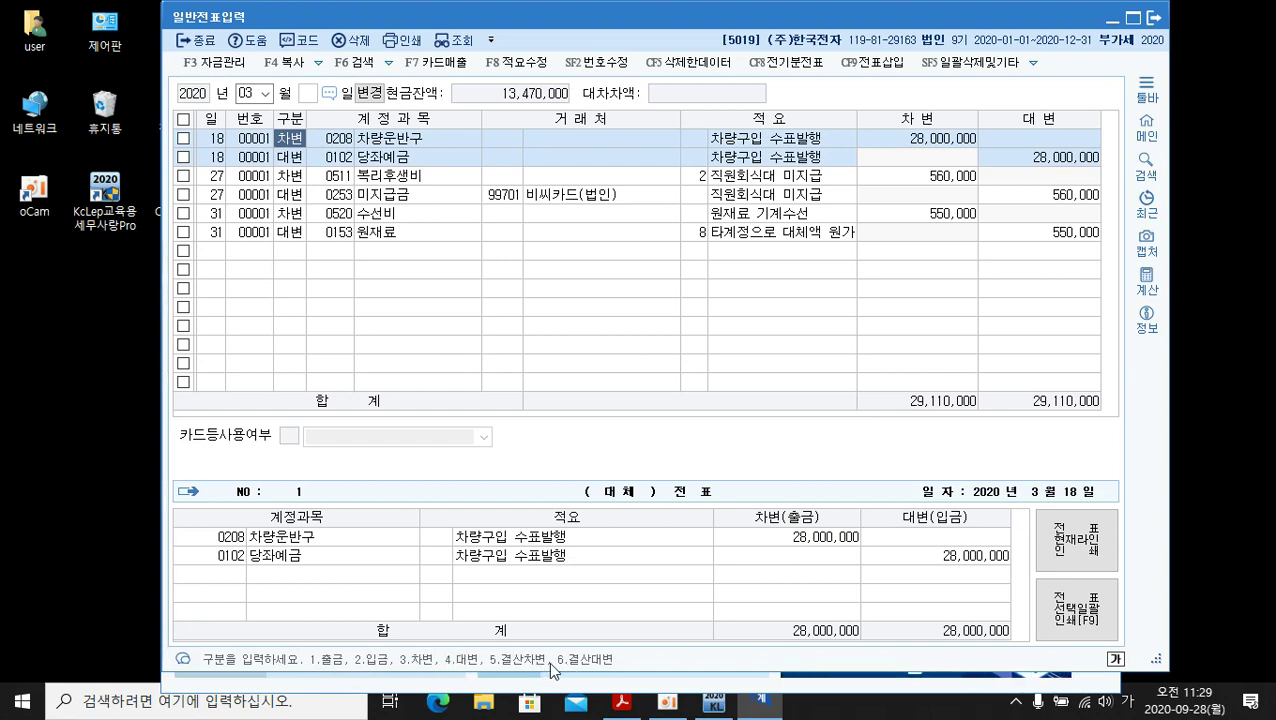
pyautogui.click(284, 160)
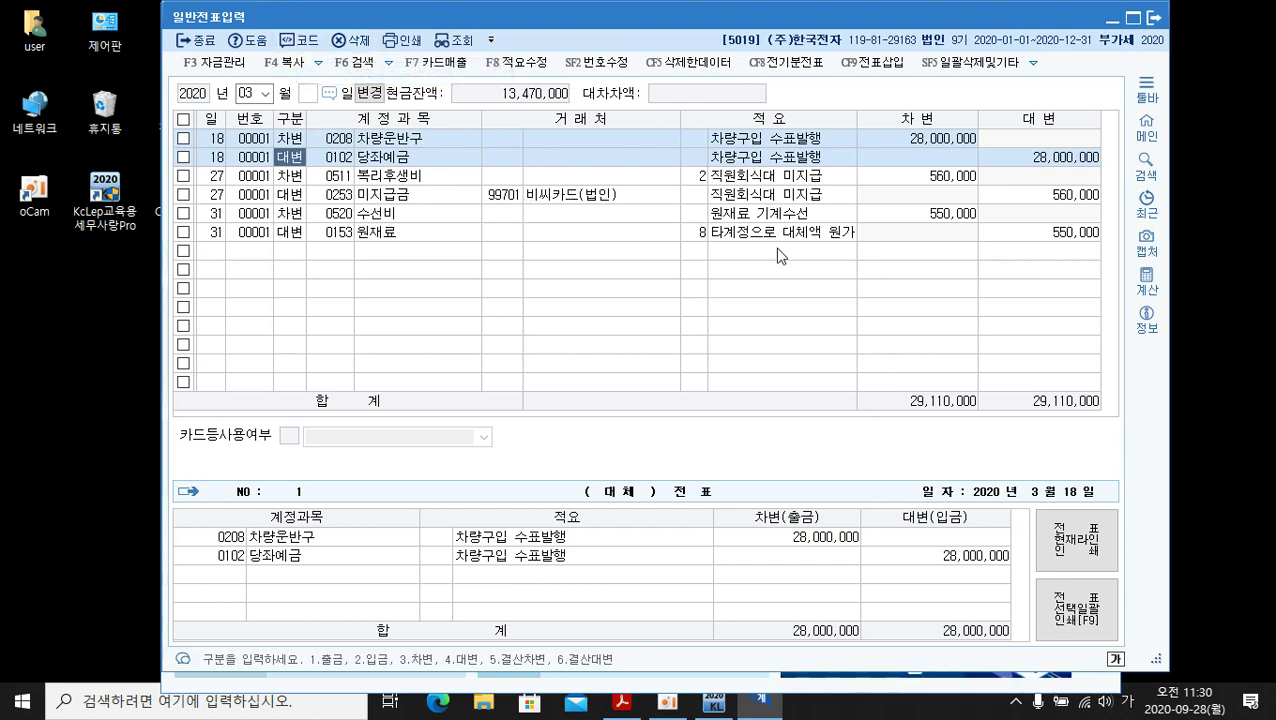
pyautogui.click(703, 176)
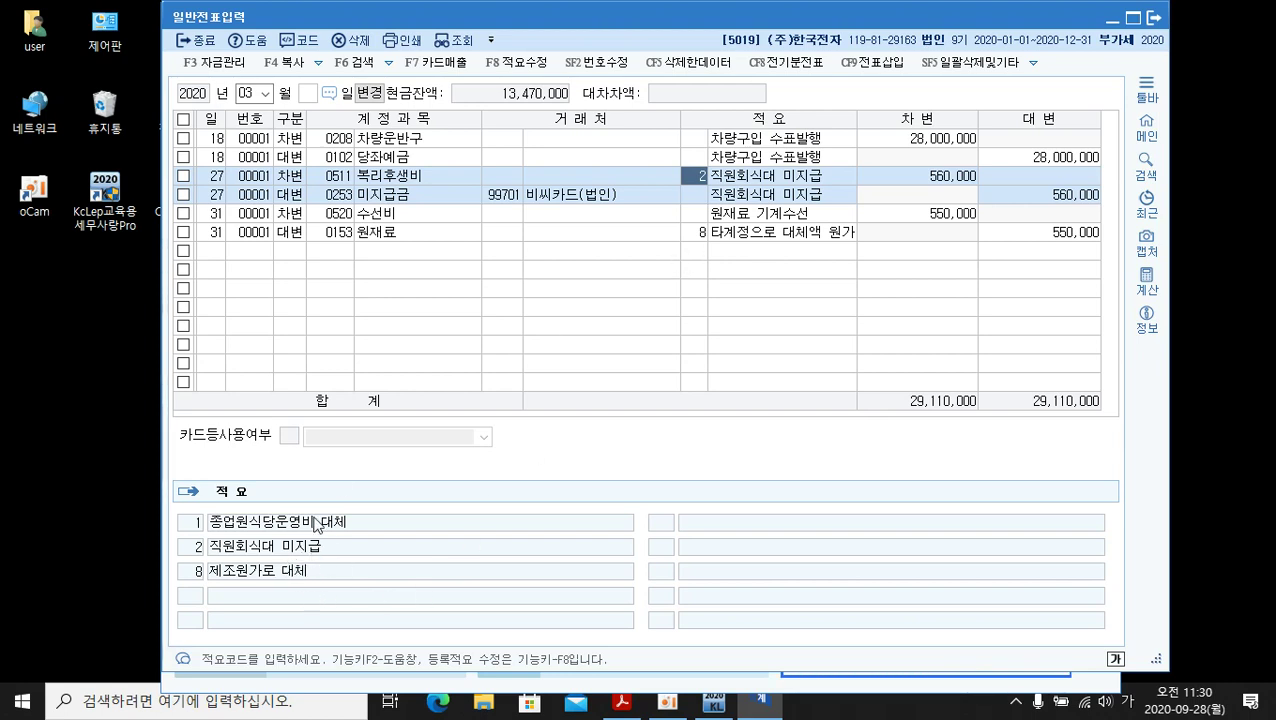
pyautogui.click(698, 197)
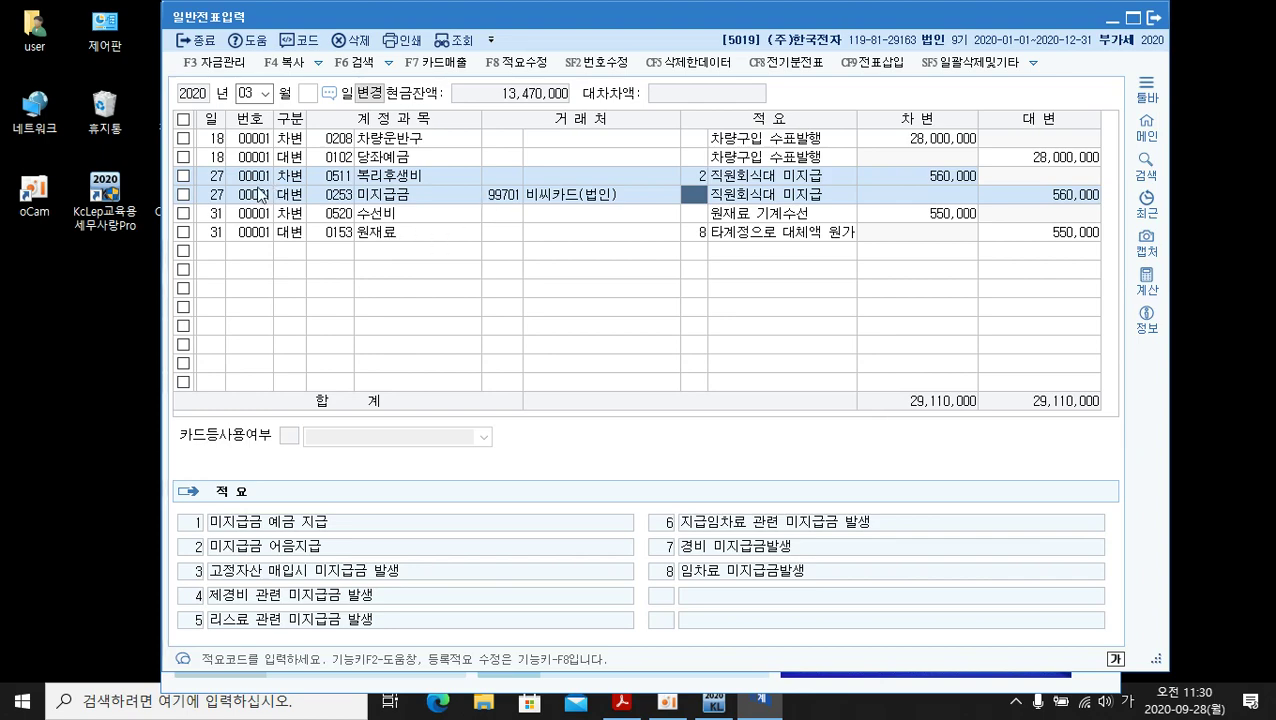
# Return to the main menu with 일반전표입력 kept open, open 일계표(월계표), and move its window clear of the taskbar
pyautogui.click(1116, 14)
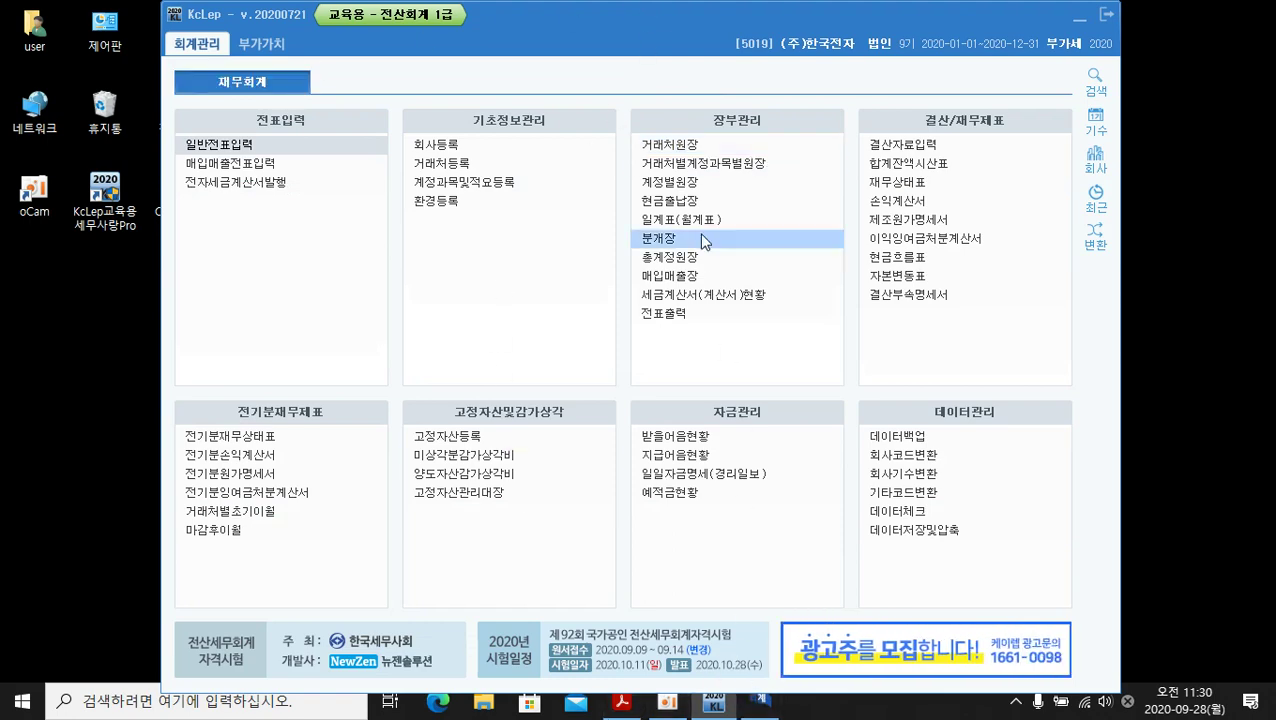
pyautogui.click(749, 708)
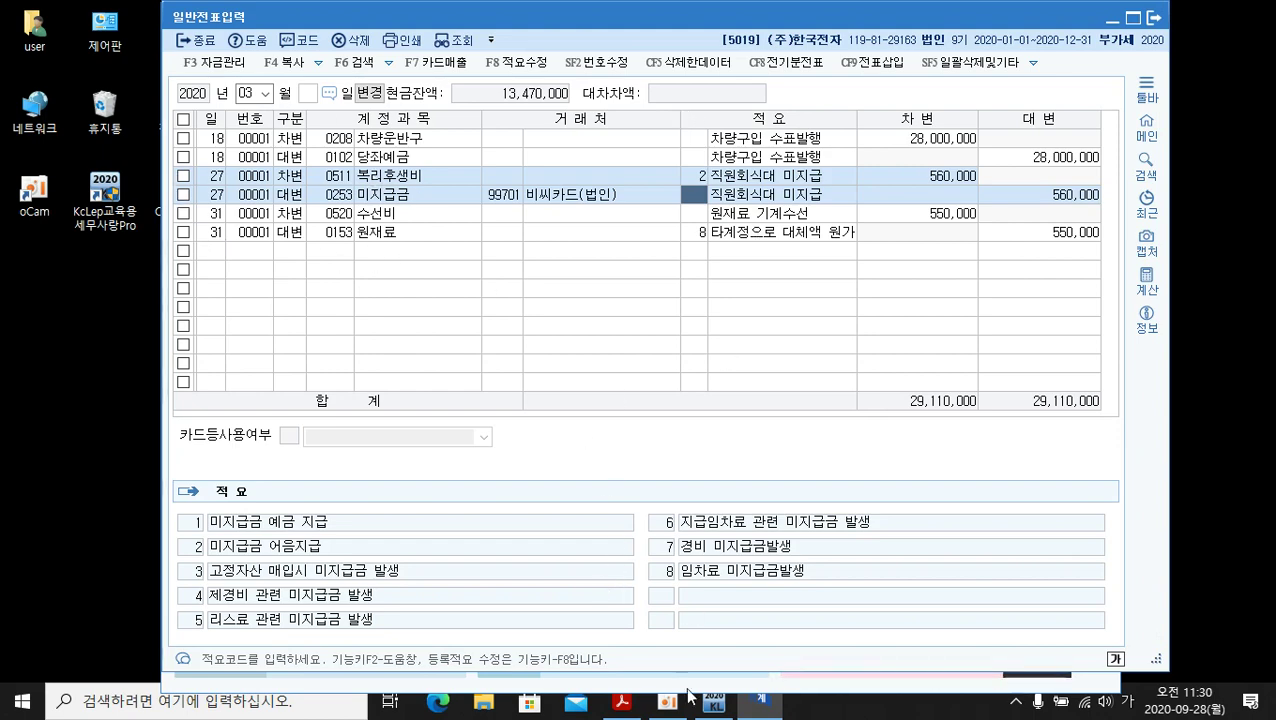
pyautogui.click(711, 709)
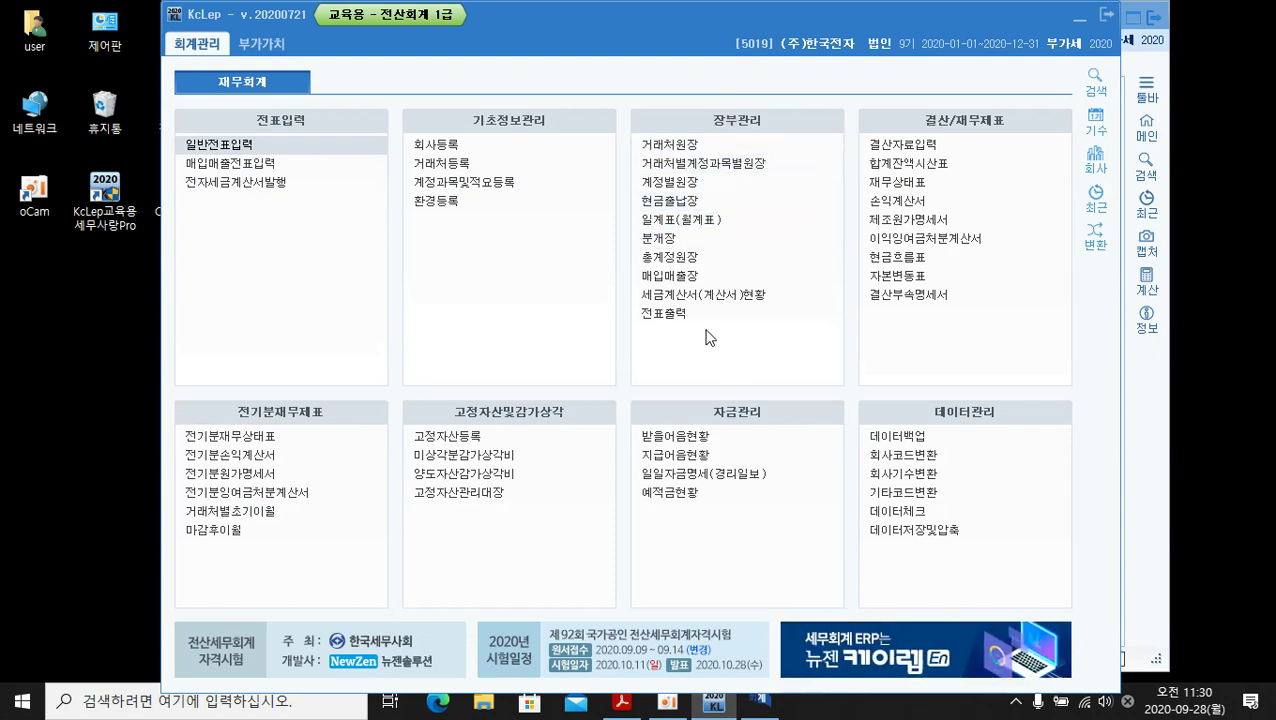
pyautogui.click(679, 216)
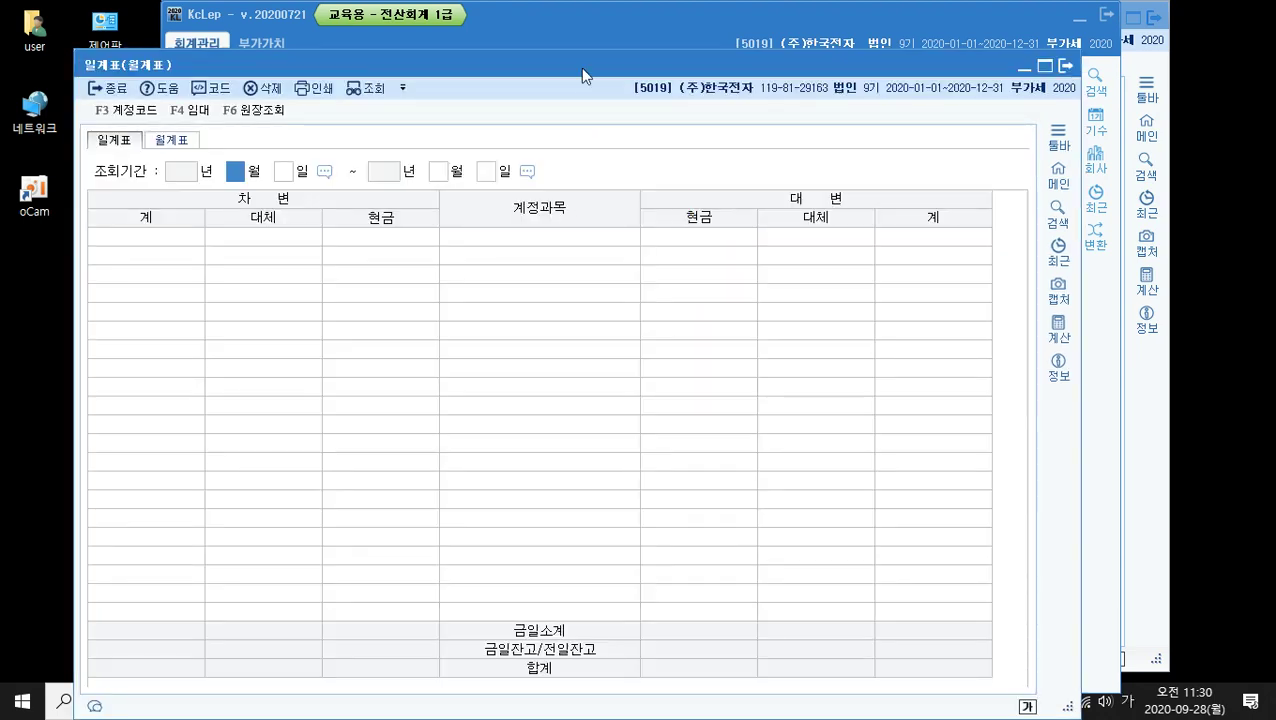
pyautogui.moveTo(582, 68); pyautogui.dragTo(597, 24)
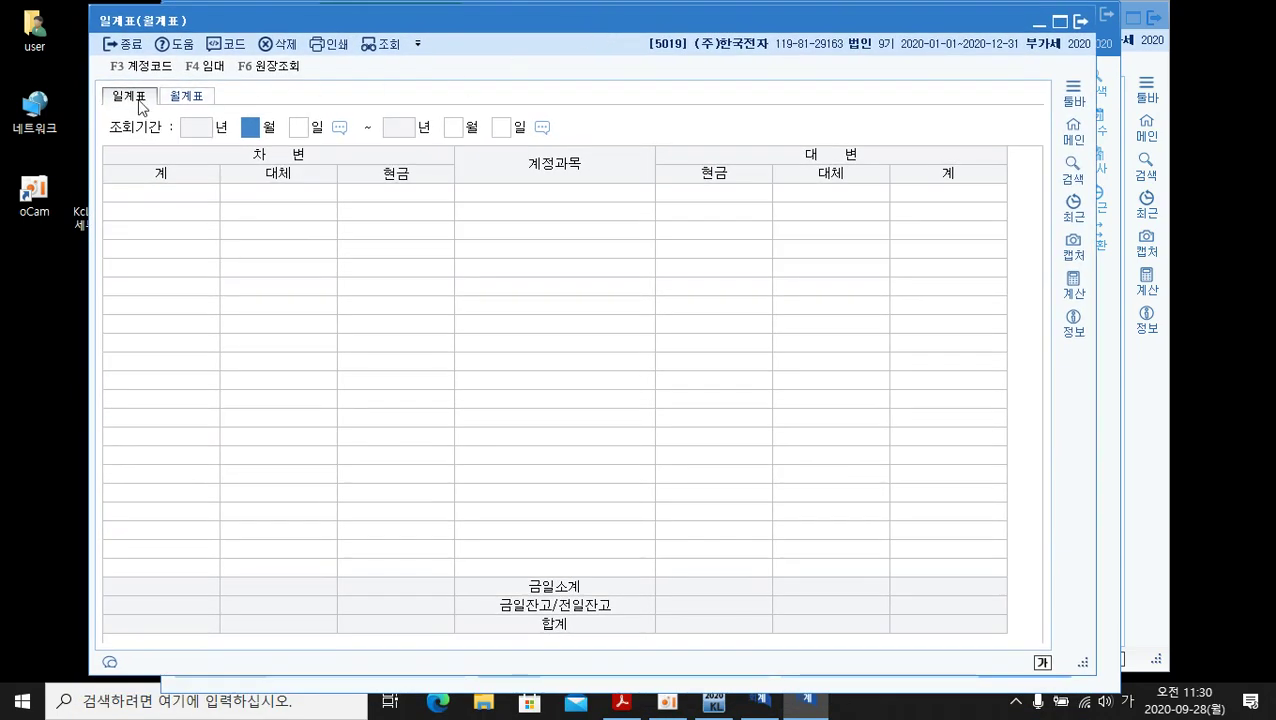
# Compare the daily and monthly views, query the 월계표 for March 2020 only, and return to 일반전표입력
pyautogui.click(200, 96)
pyautogui.click(150, 96)
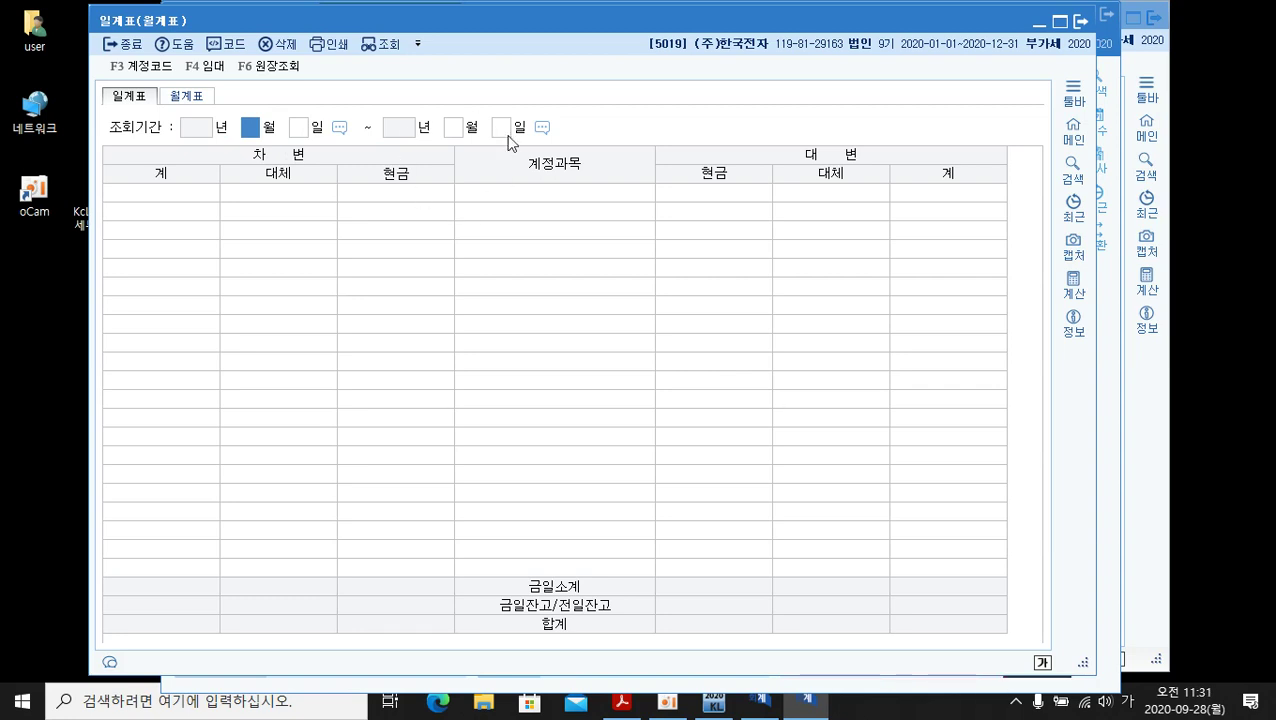
pyautogui.click(185, 98)
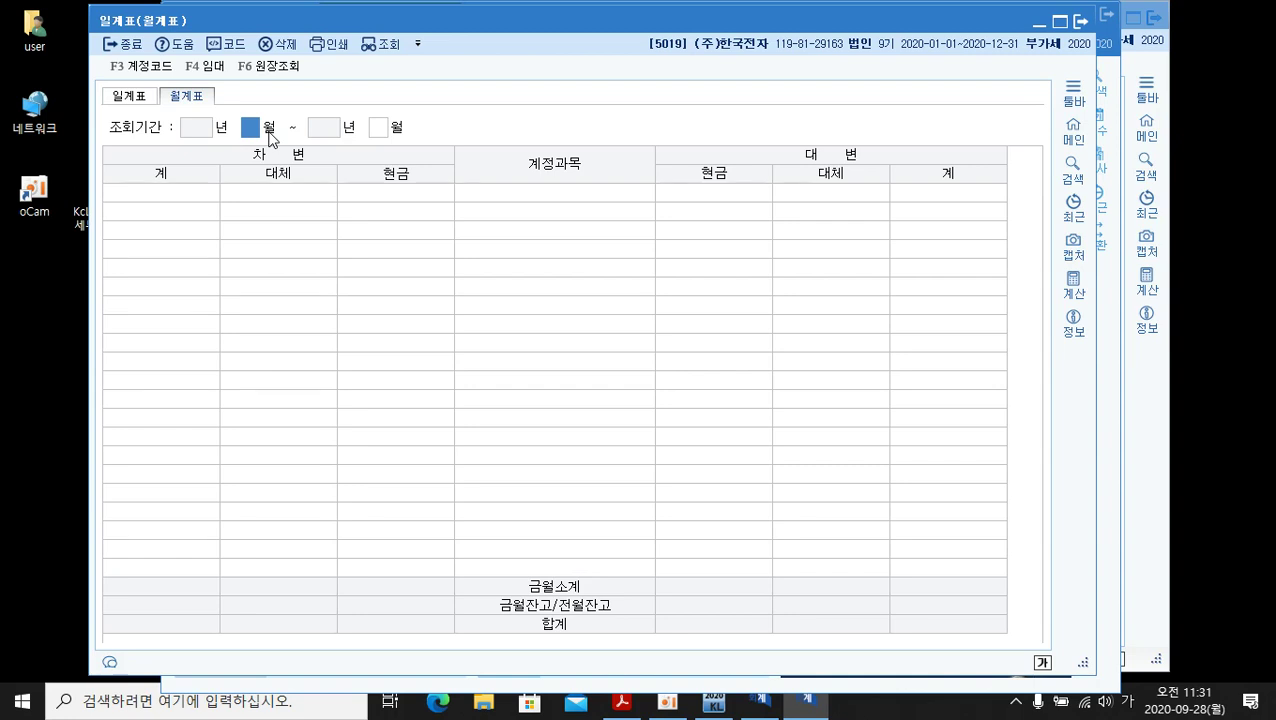
pyautogui.write('3')
pyautogui.press('Return')
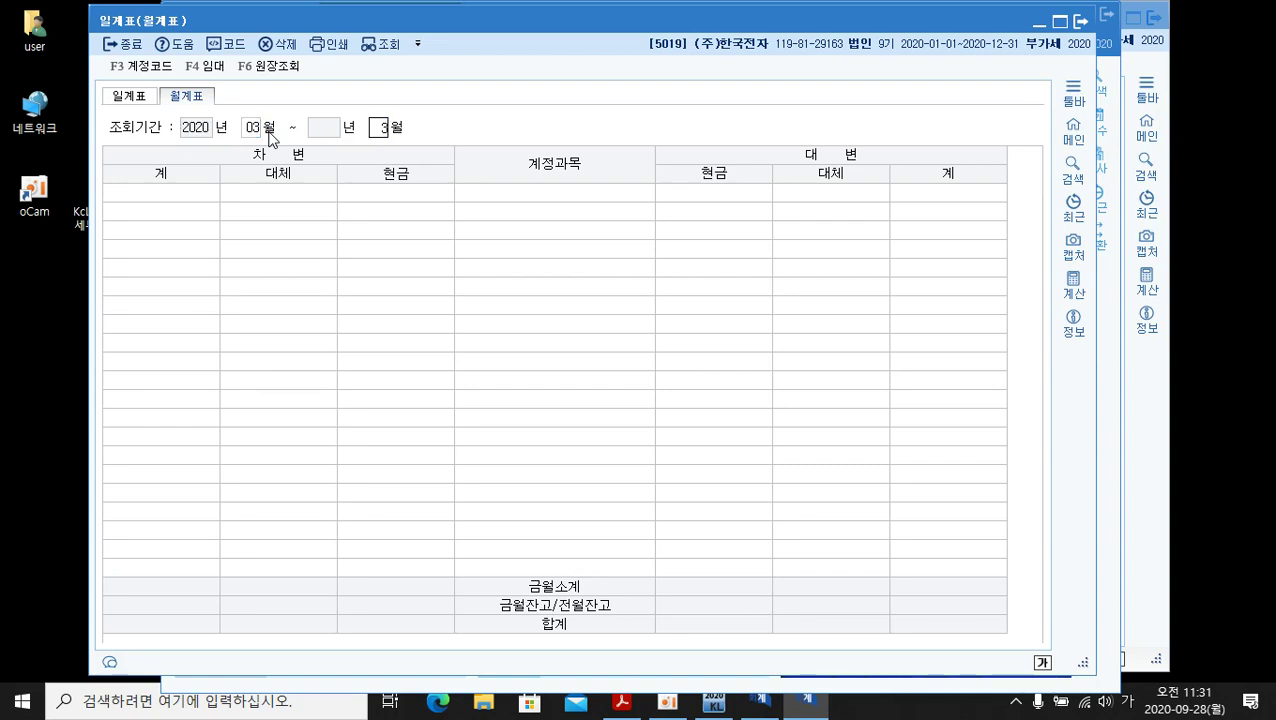
pyautogui.press('Return')
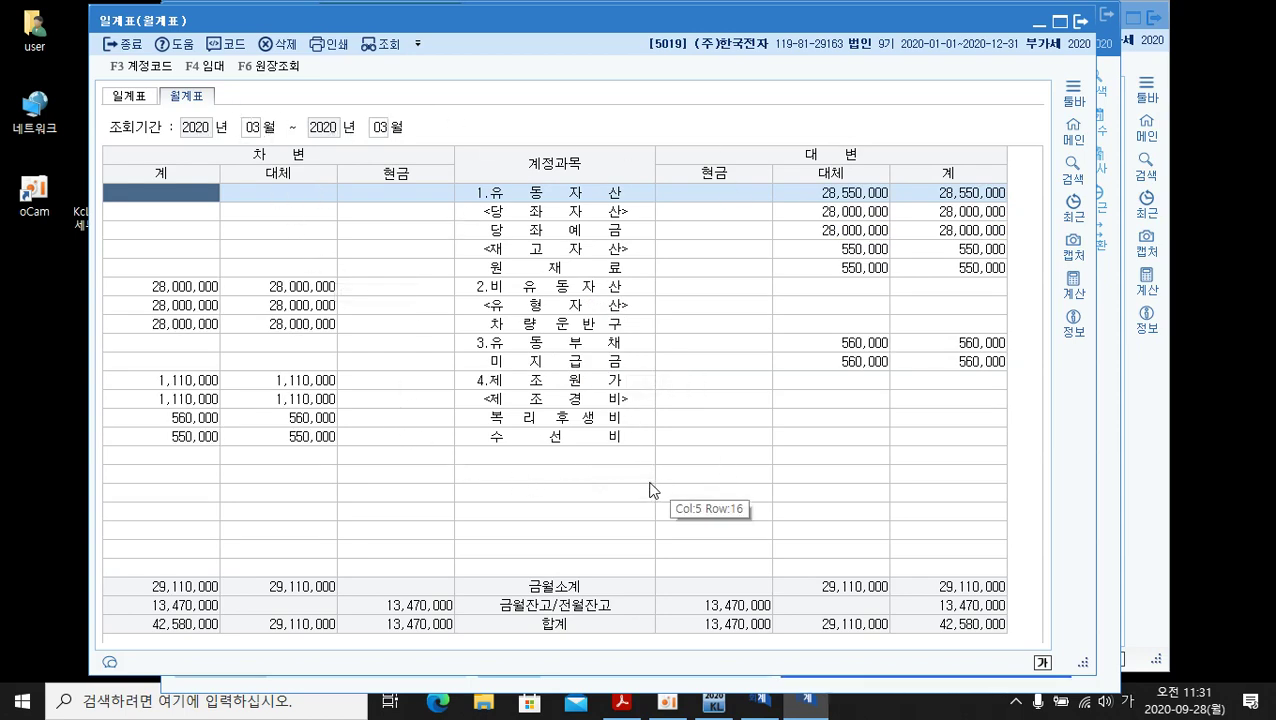
pyautogui.click(760, 705)
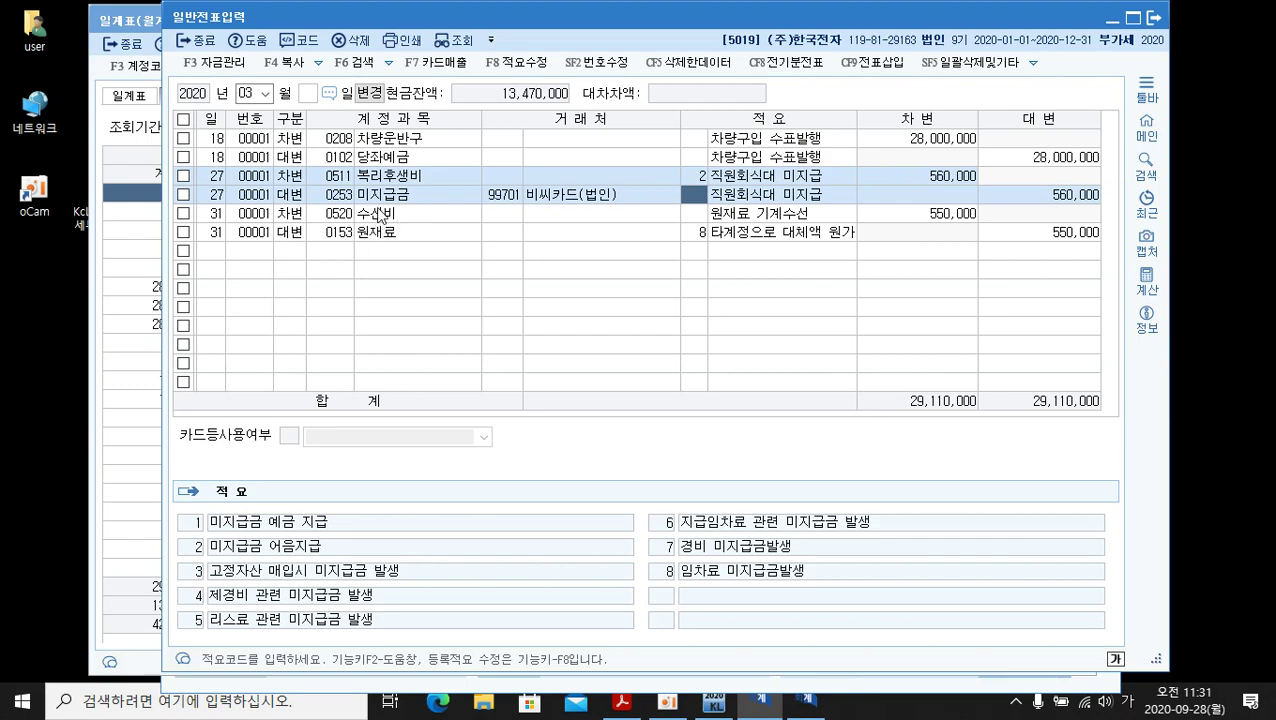
# Return to the 일계표(월계표) window and compare its 일계표 view with the March 2020 월계표
pyautogui.click(777, 710)
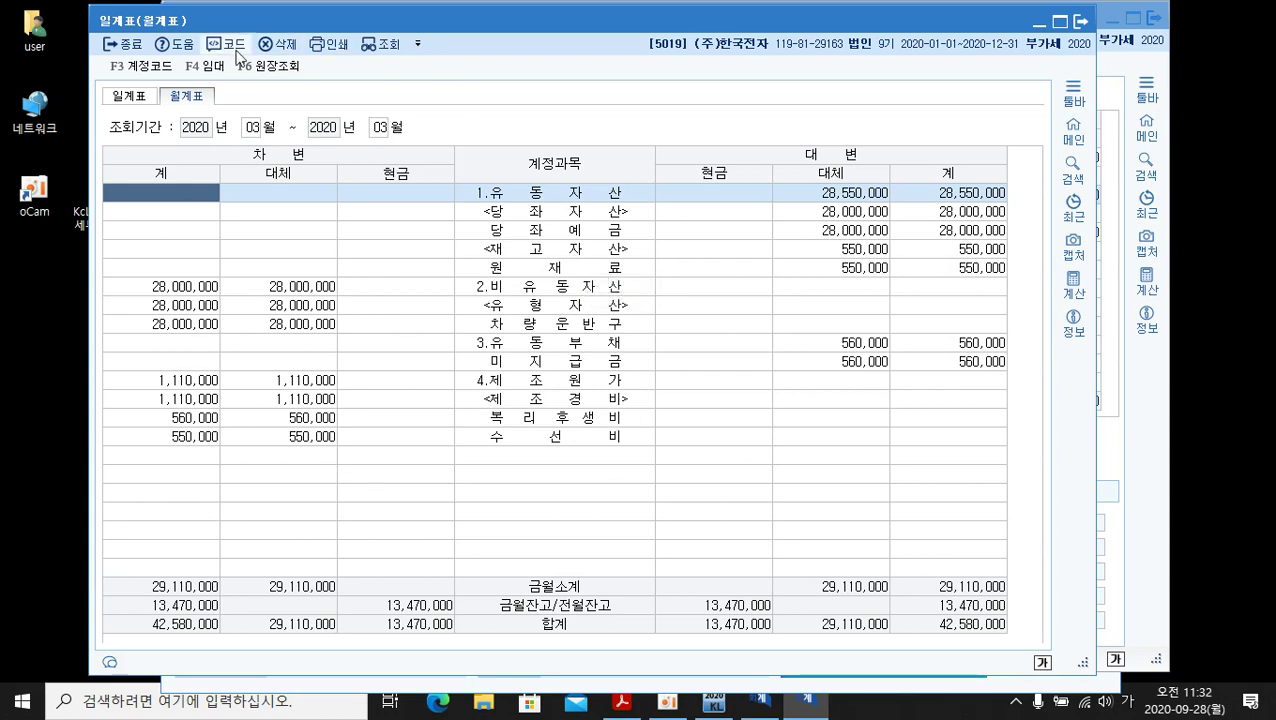
pyautogui.click(126, 100)
pyautogui.click(185, 100)
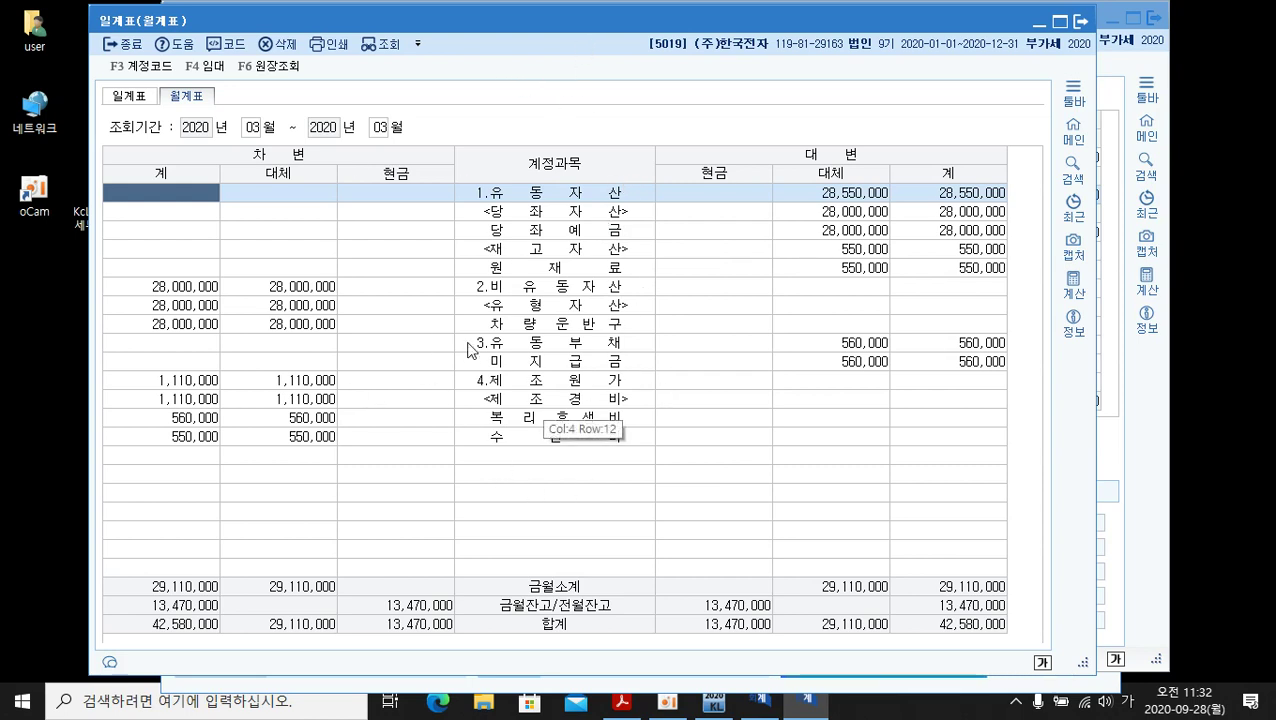
pyautogui.click(129, 96)
pyautogui.click(190, 97)
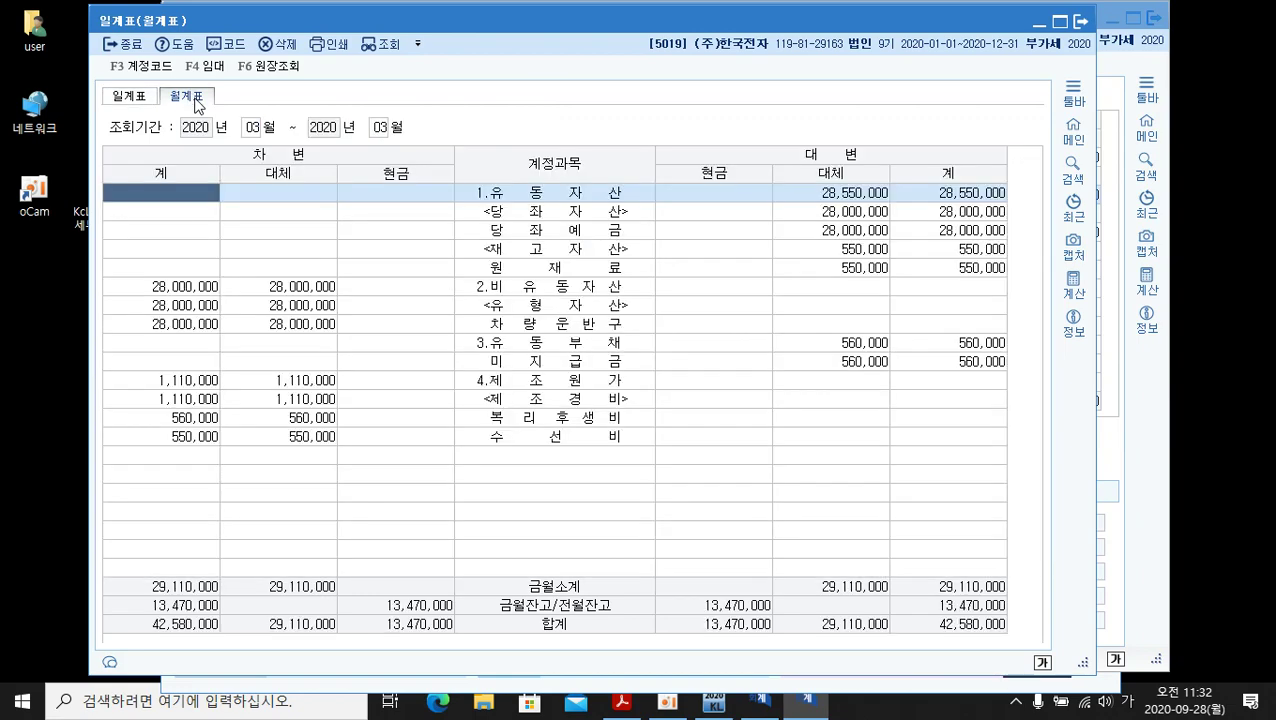
pyautogui.click(129, 96)
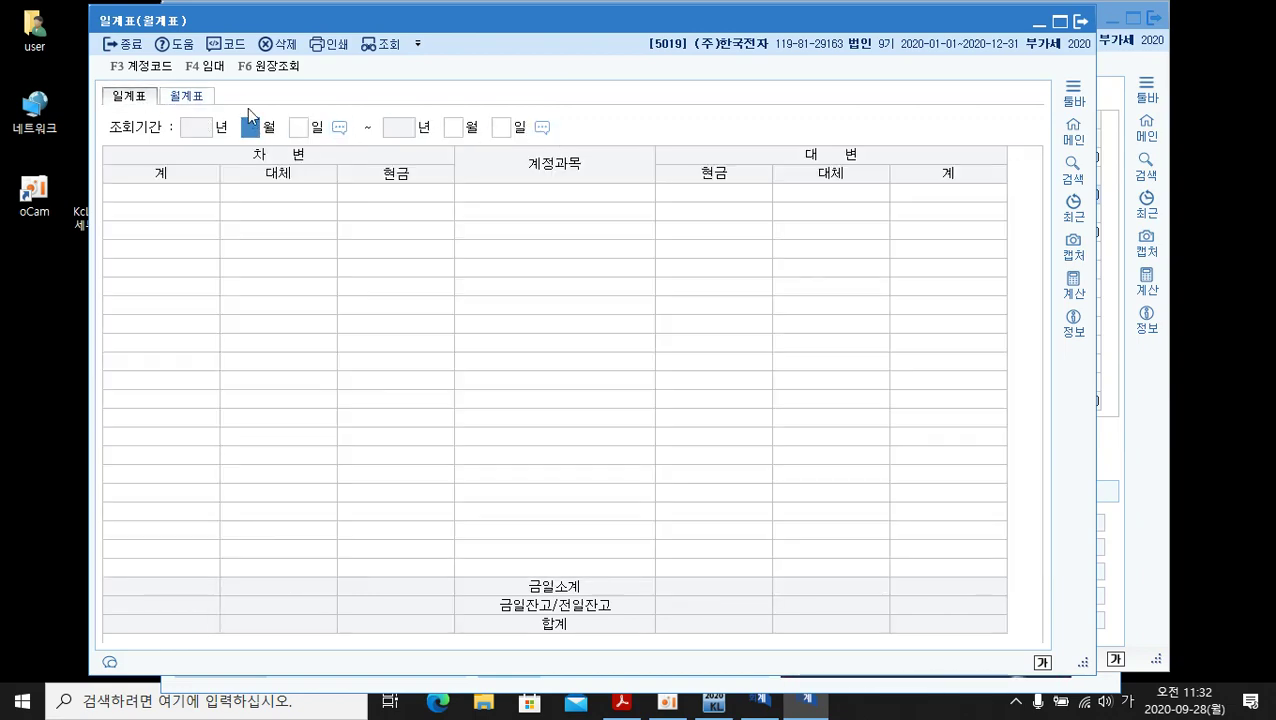
pyautogui.click(185, 97)
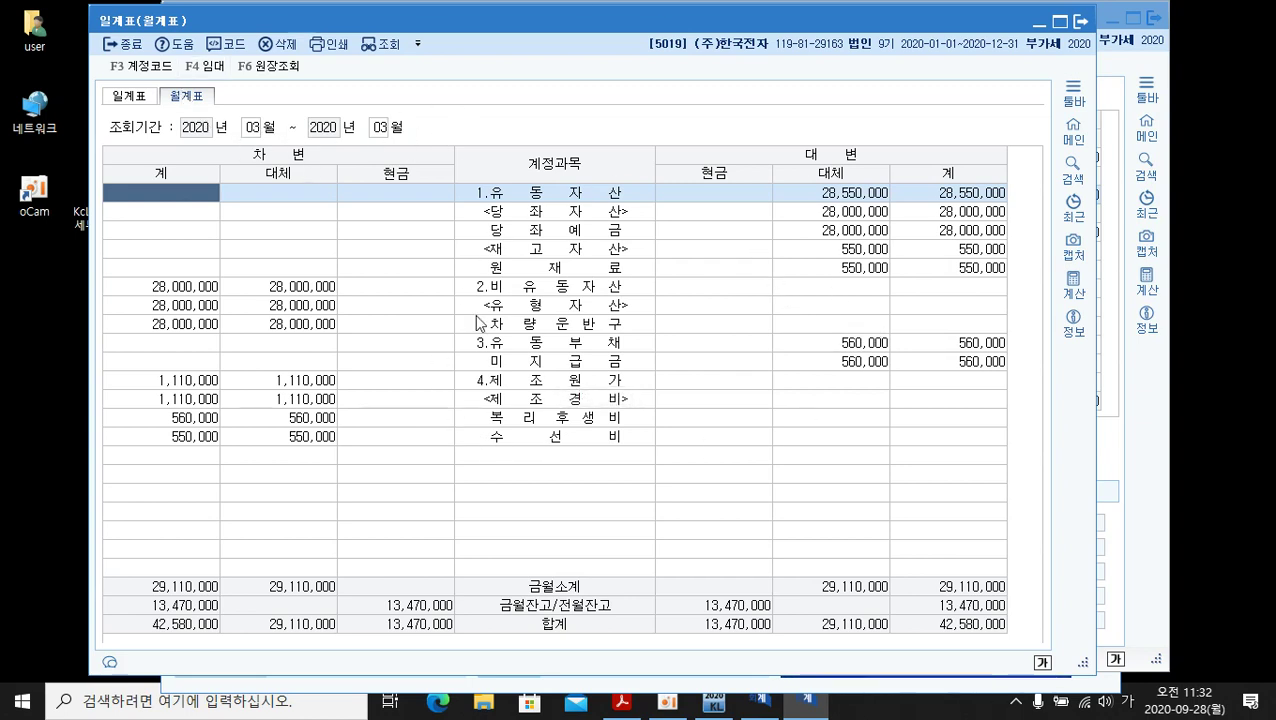
# Examine the 차량운반구 and 원재료 rows, and the credit totals of 당좌예금 and 미지급금, in the March 월계표
pyautogui.click(538, 325)
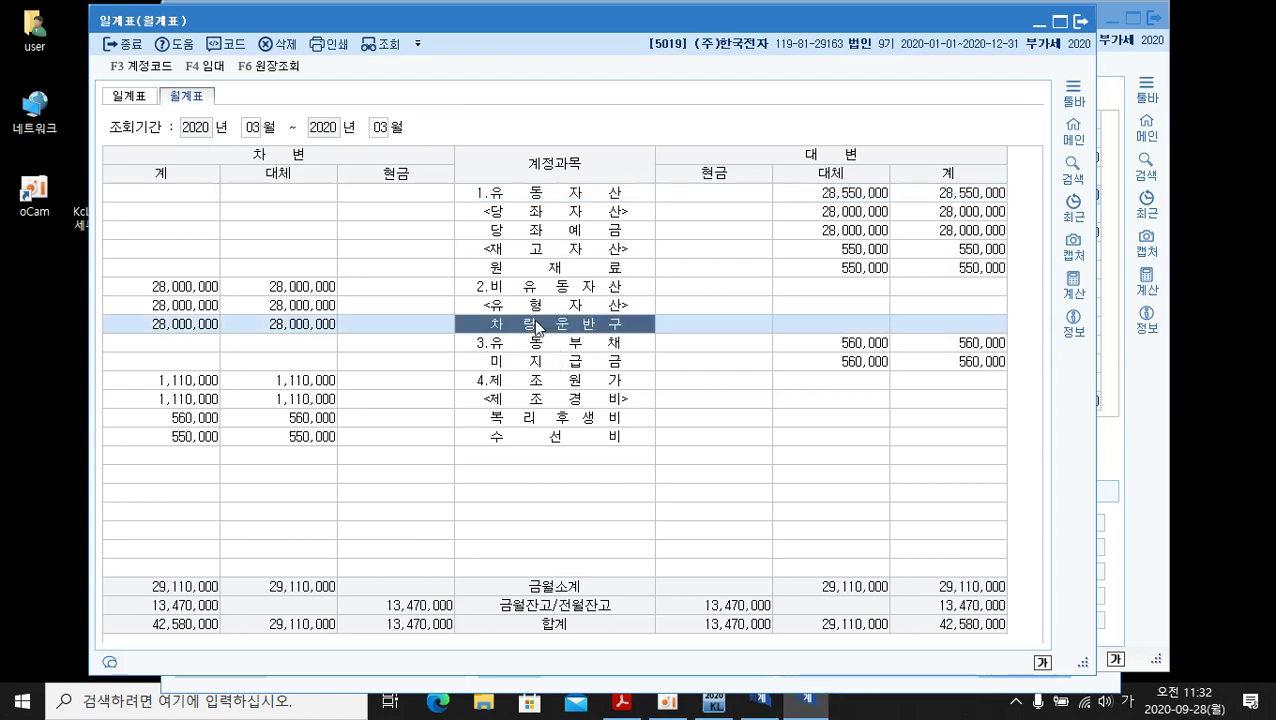
pyautogui.click(181, 325)
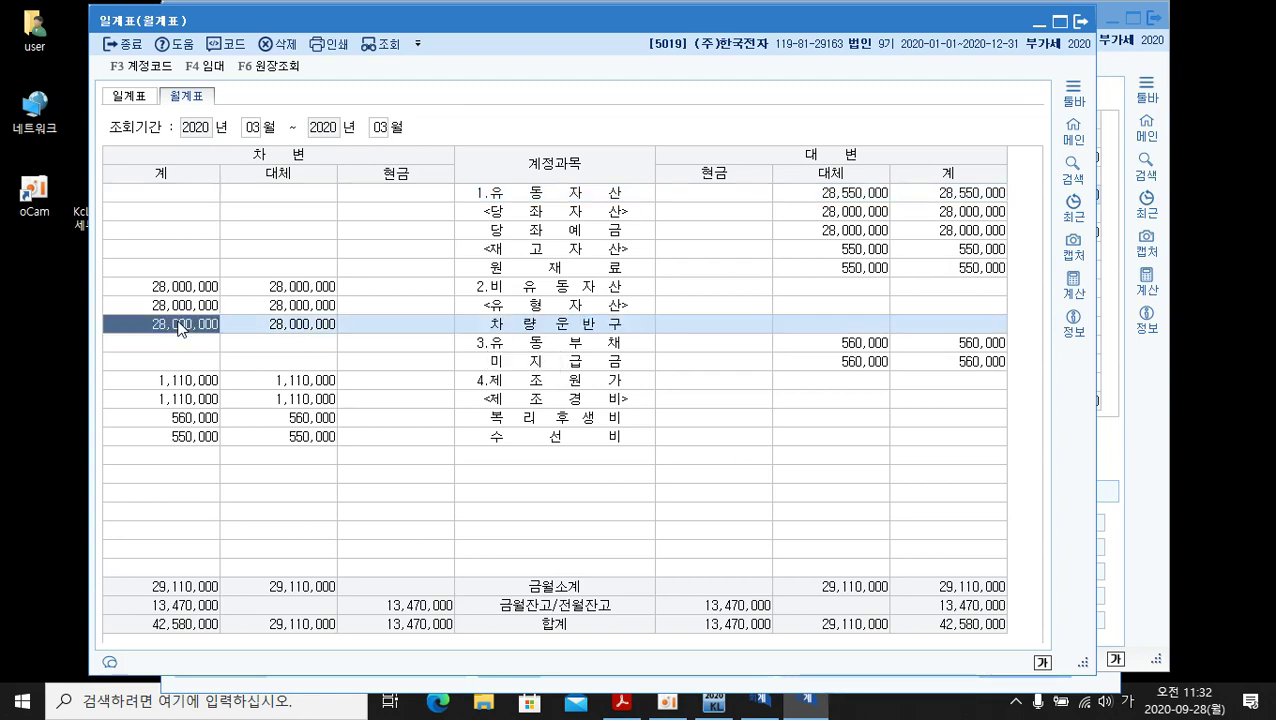
pyautogui.click(584, 269)
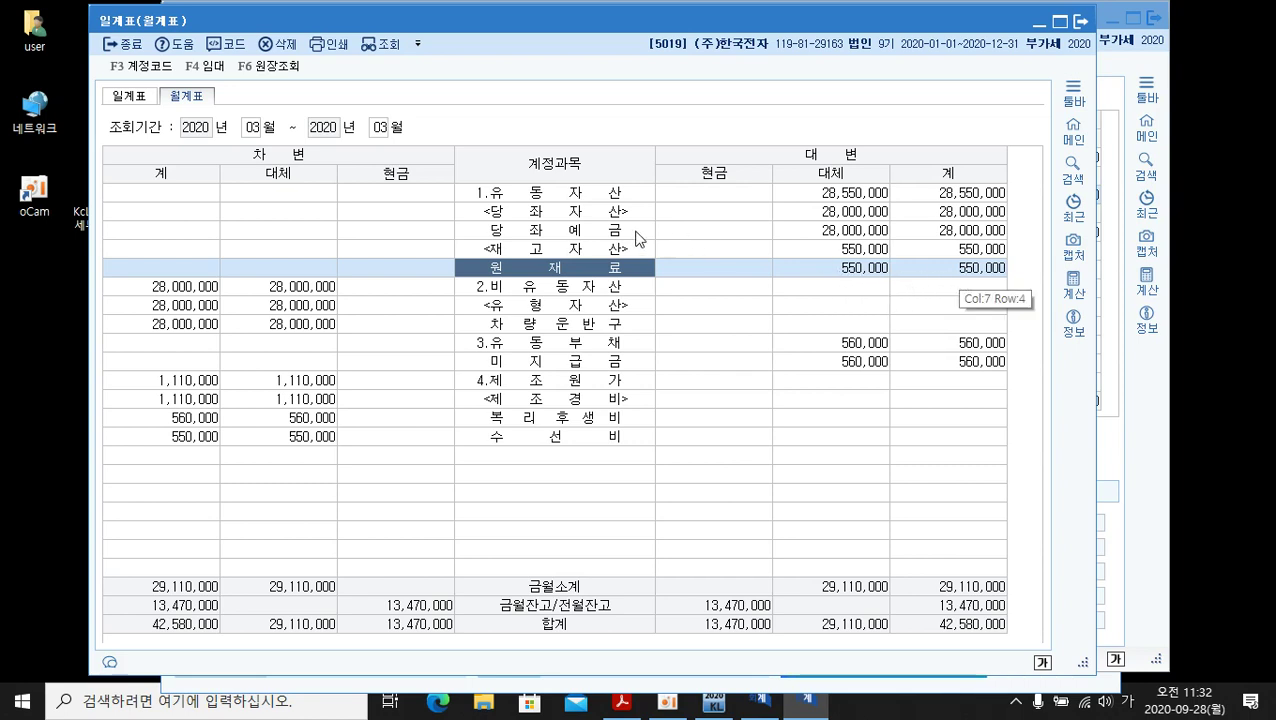
pyautogui.click(614, 234)
pyautogui.click(930, 234)
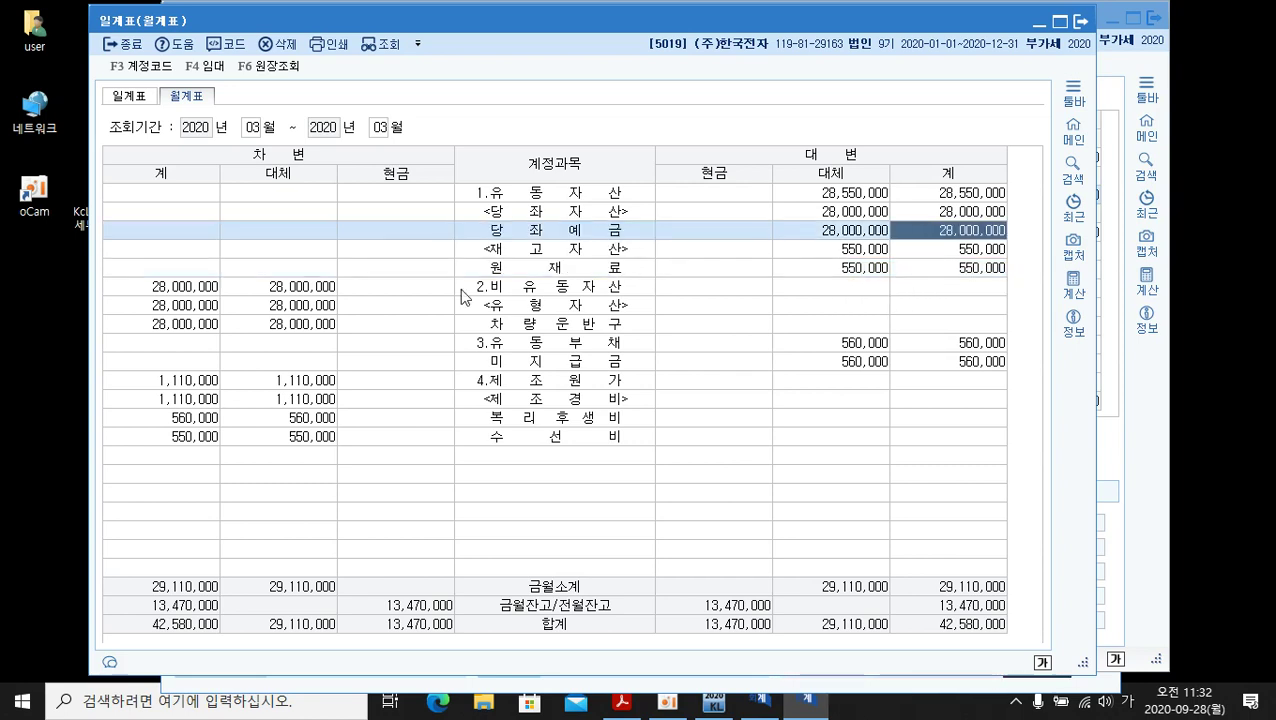
pyautogui.click(553, 361)
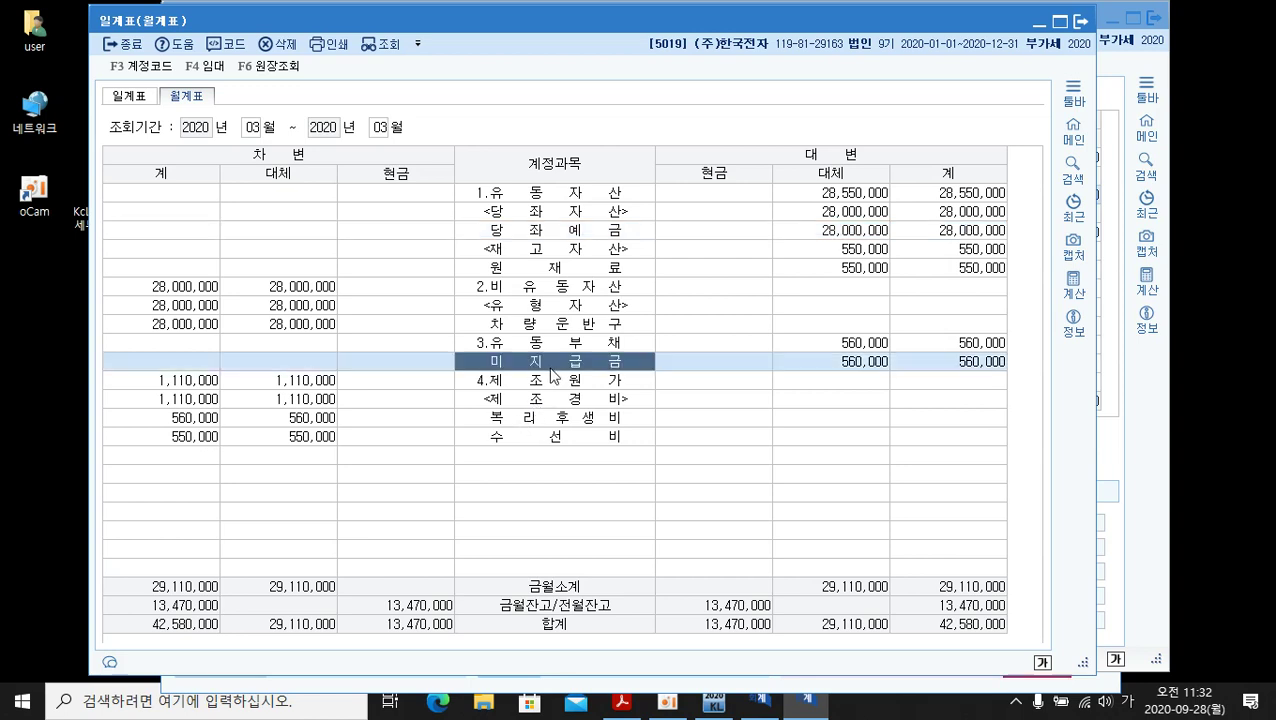
pyautogui.click(956, 364)
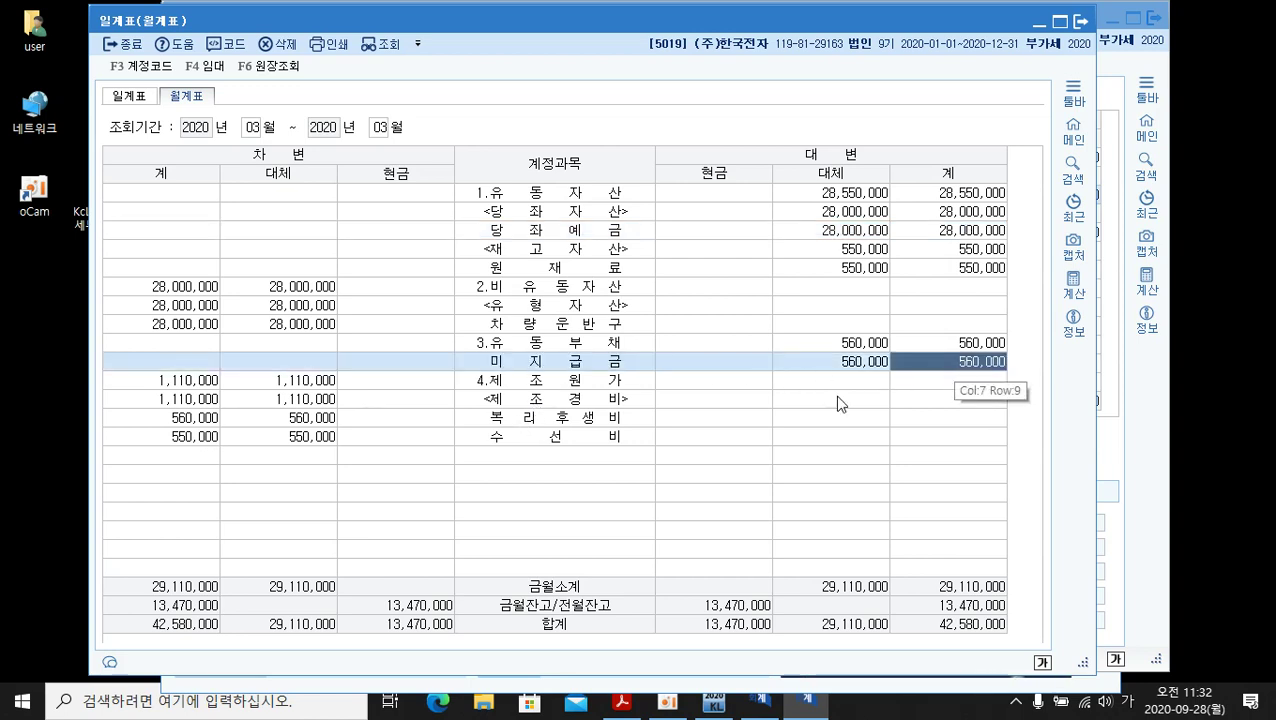
# Examine the debit-side 계, 현금 and 대체 columns for 복리후생비 and 수선비 under 제조경비
pyautogui.click(582, 418)
pyautogui.click(176, 418)
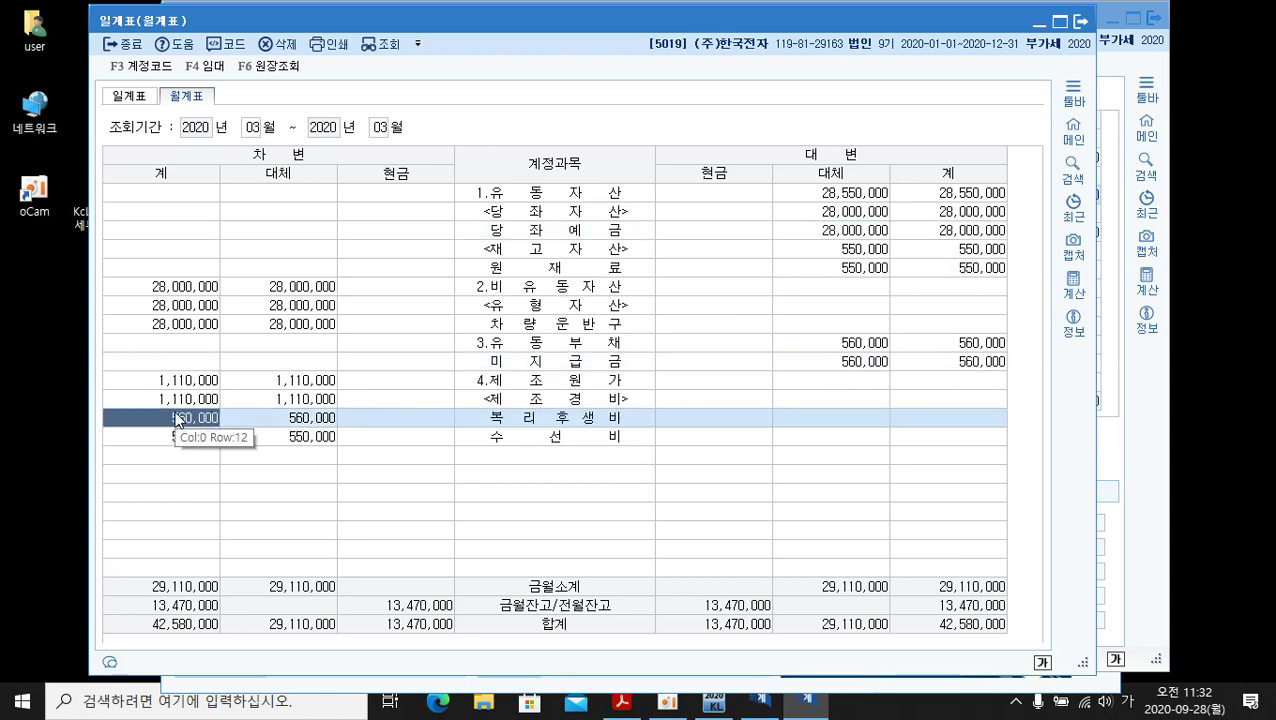
pyautogui.click(541, 439)
pyautogui.click(187, 440)
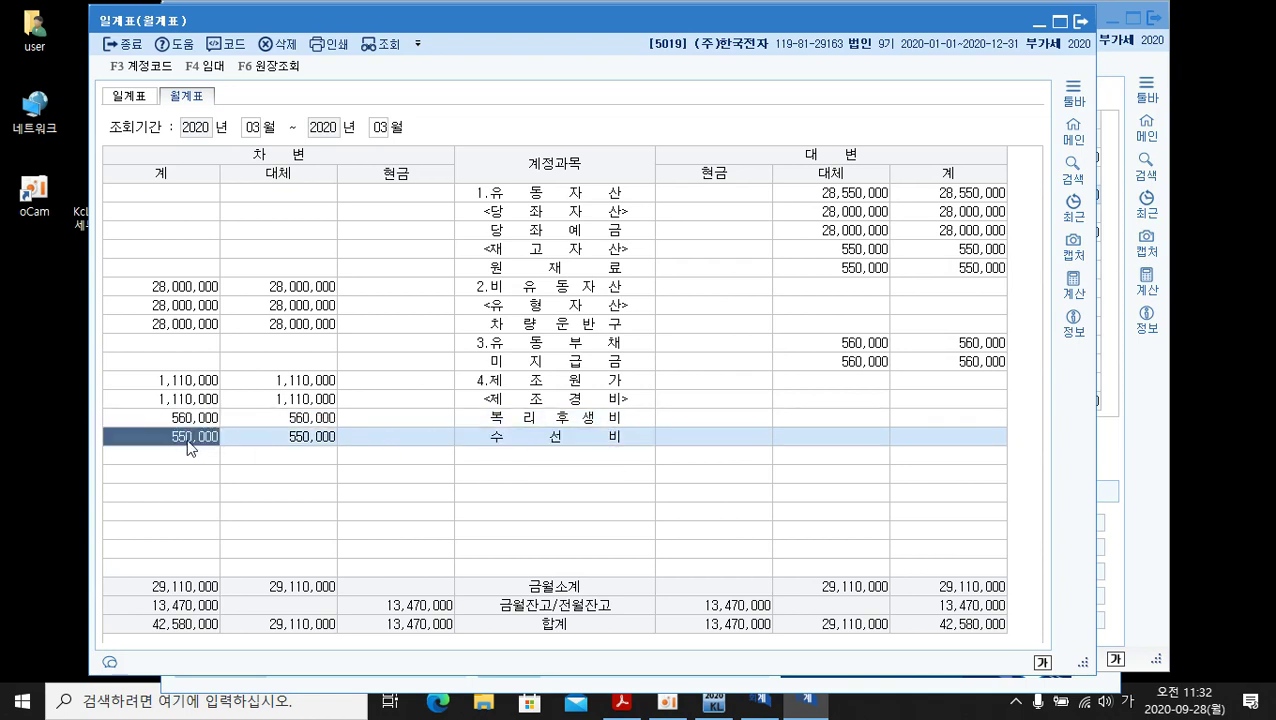
pyautogui.click(539, 419)
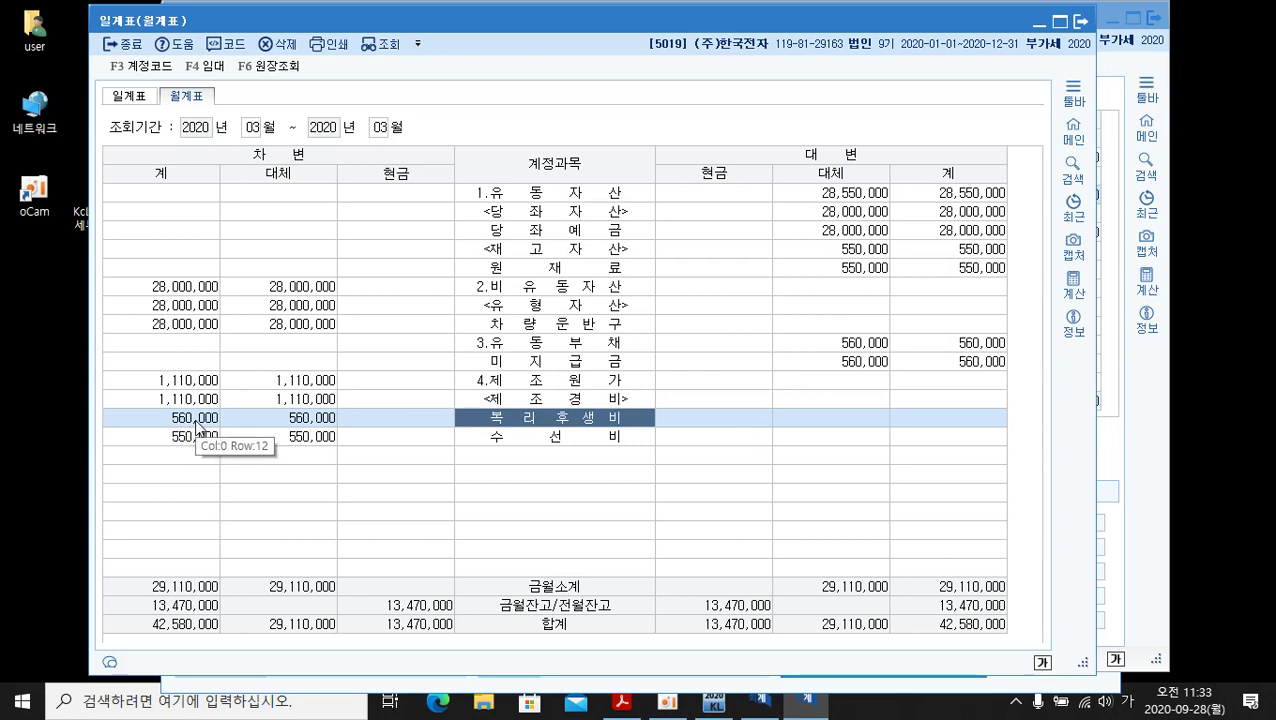
pyautogui.click(394, 420)
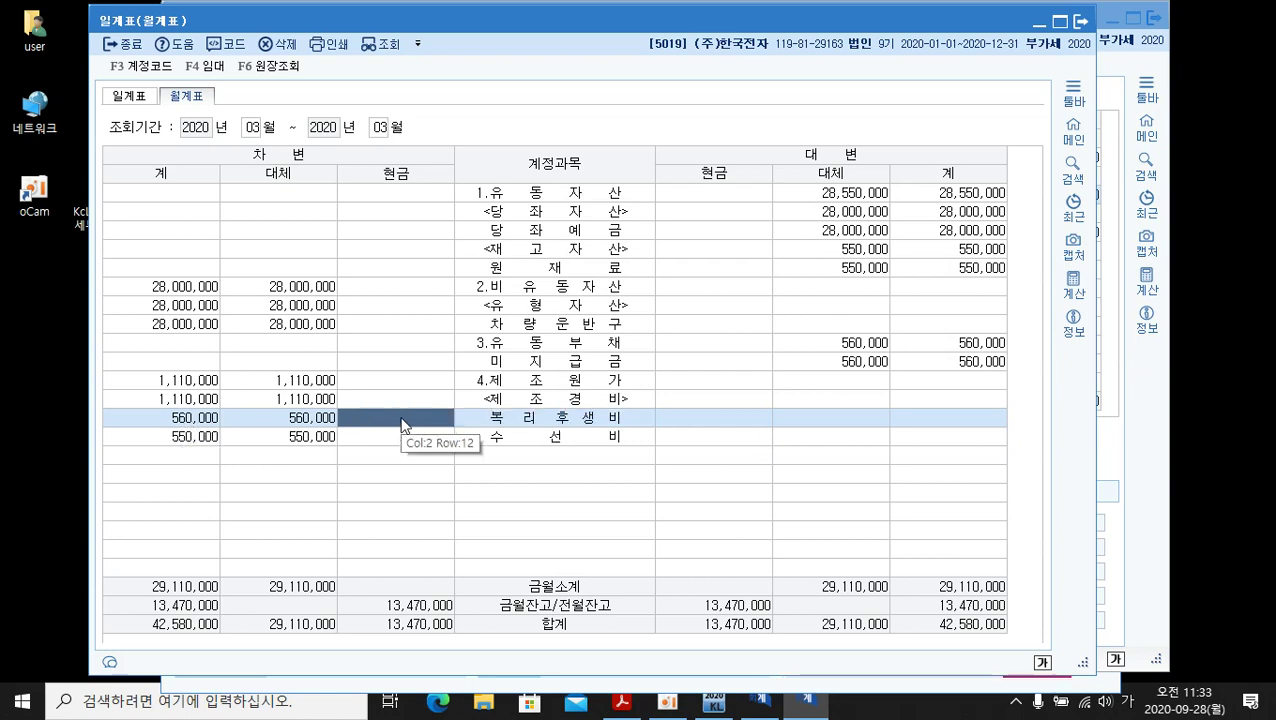
pyautogui.click(568, 438)
pyautogui.click(181, 441)
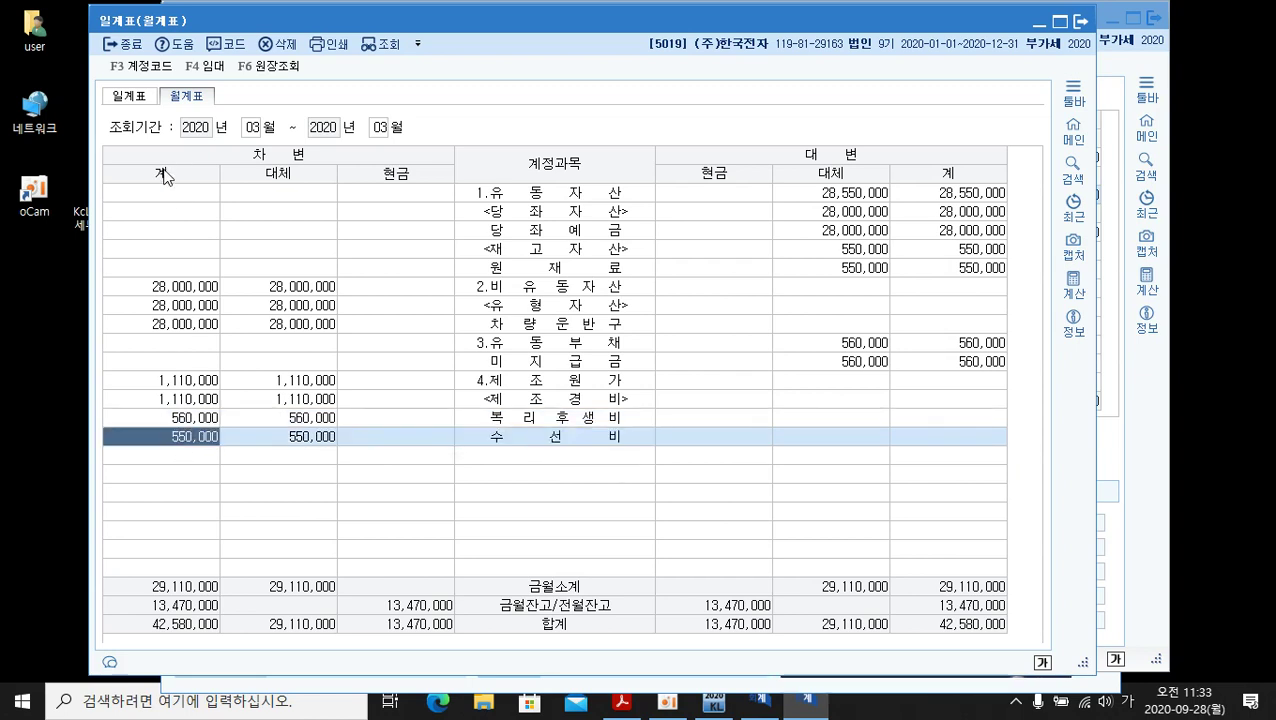
pyautogui.click(404, 438)
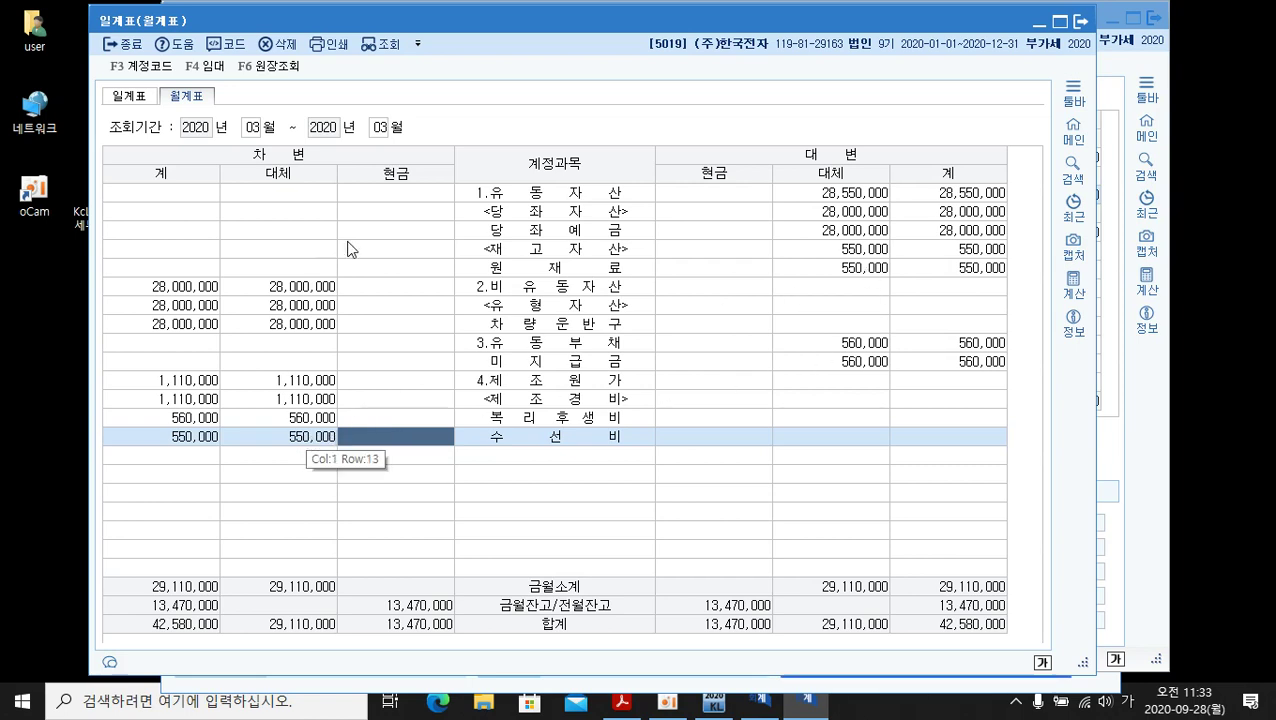
pyautogui.click(312, 441)
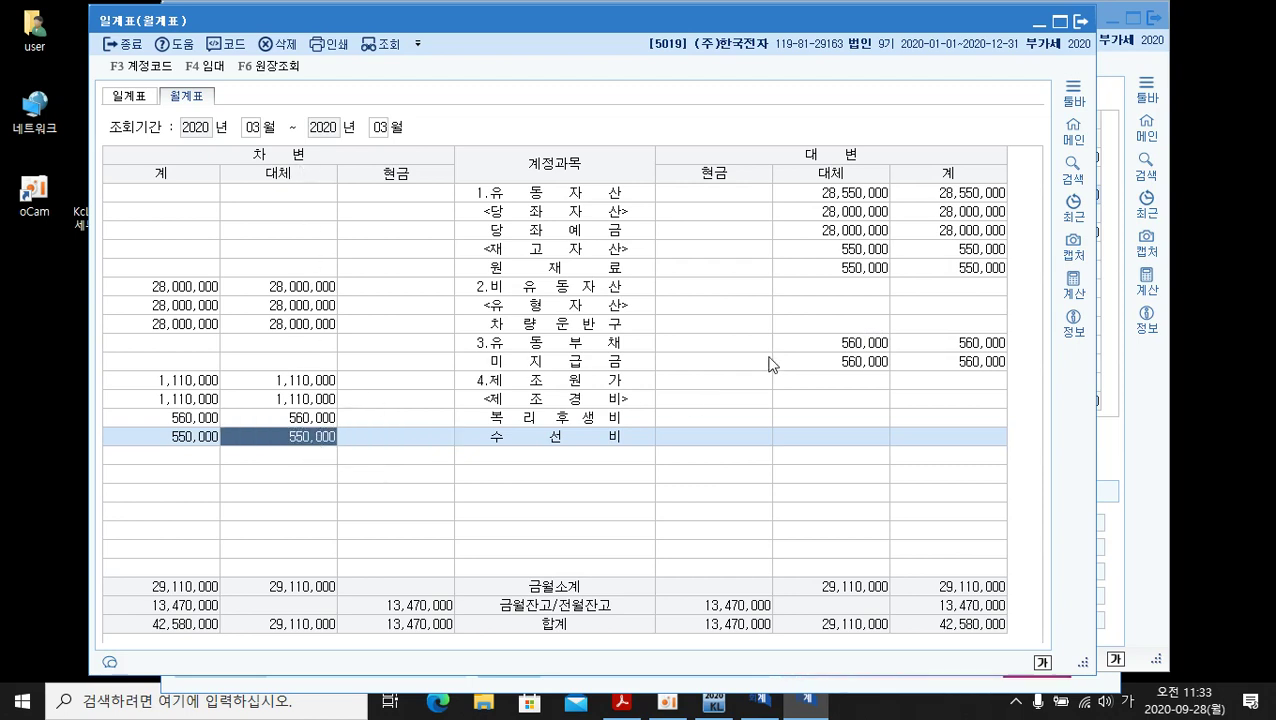
# Examine the credit-side 계, 현금 and 대체 columns for 미지급금
pyautogui.click(963, 363)
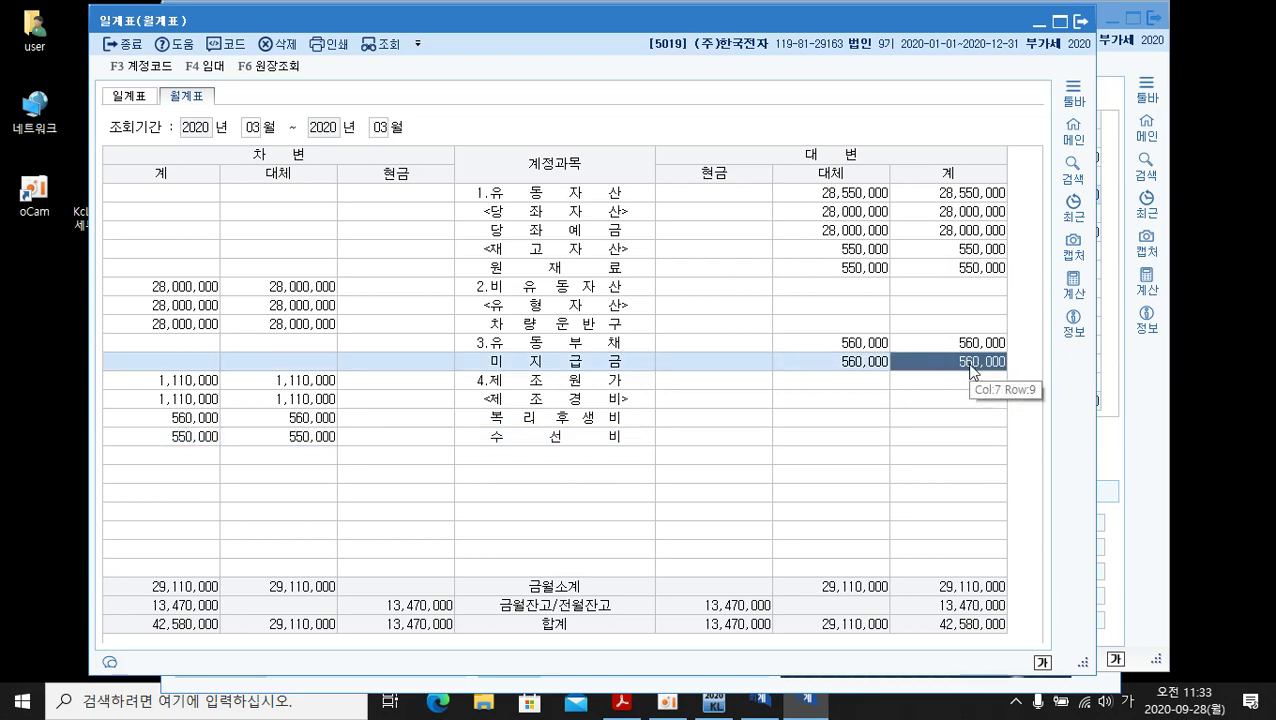
pyautogui.click(710, 368)
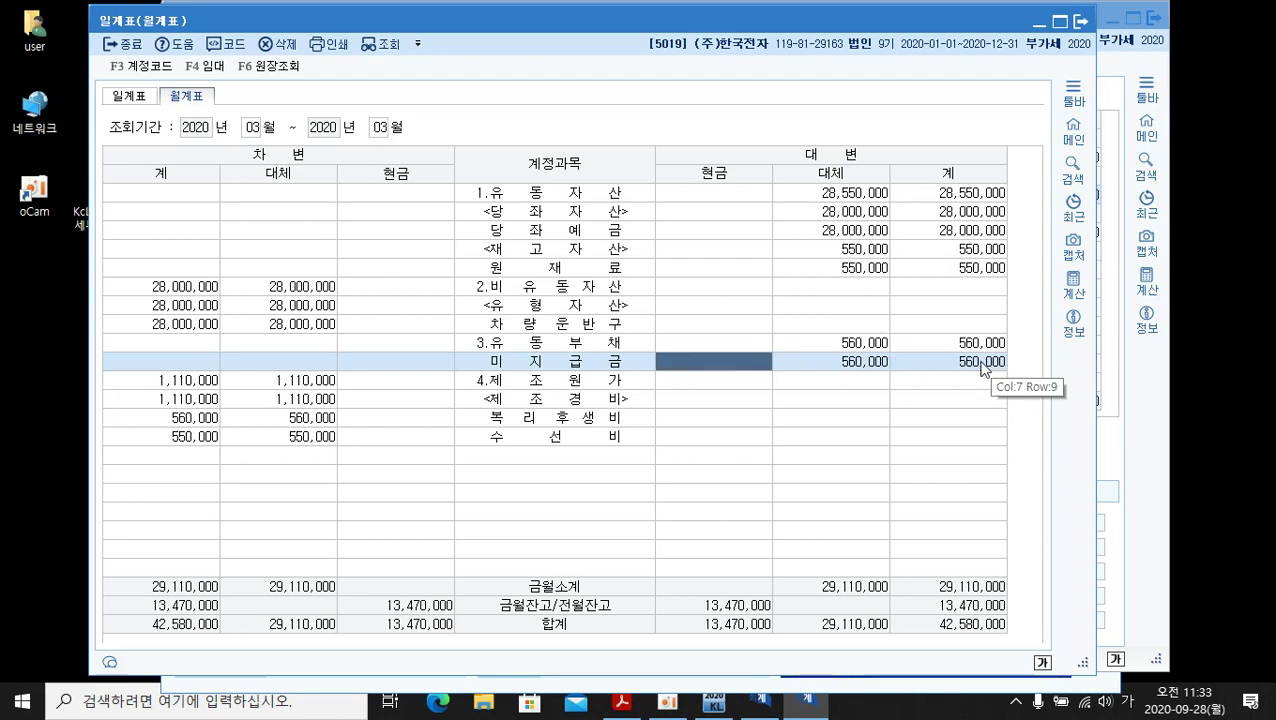
pyautogui.click(842, 368)
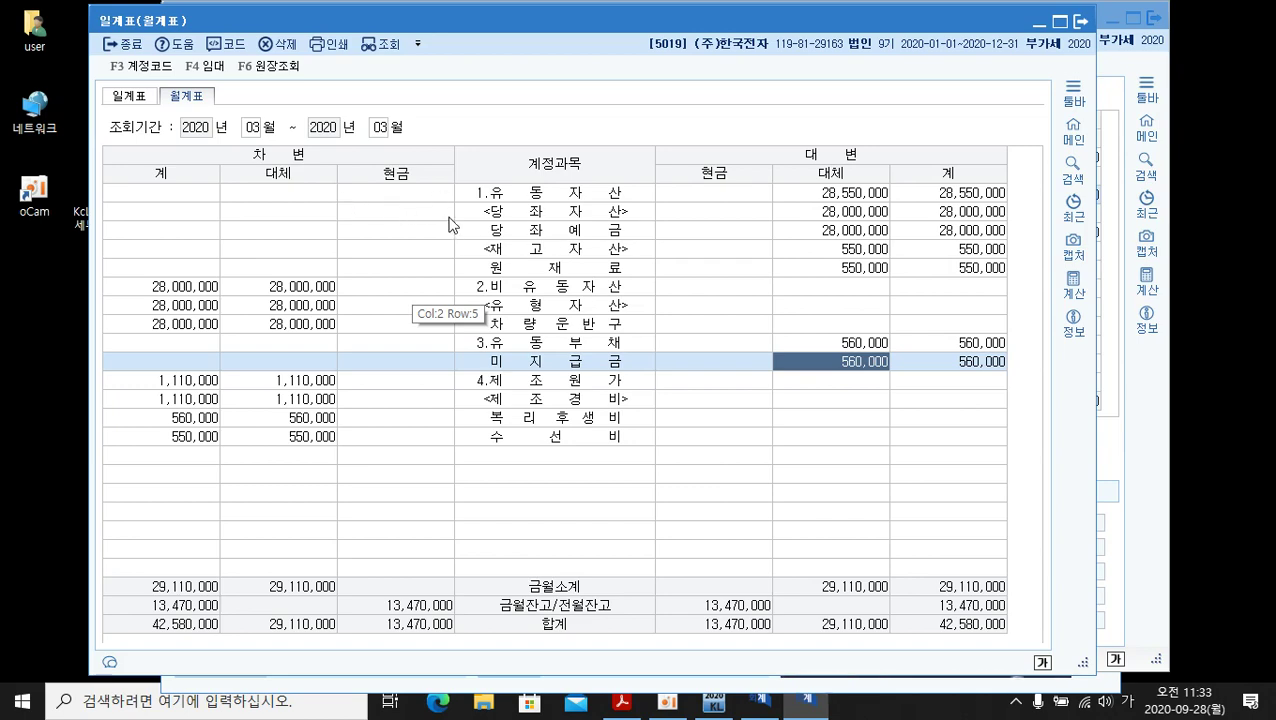
# Close the 일계표(월계표) window and return to 일반전표입력
pyautogui.click(1037, 21)
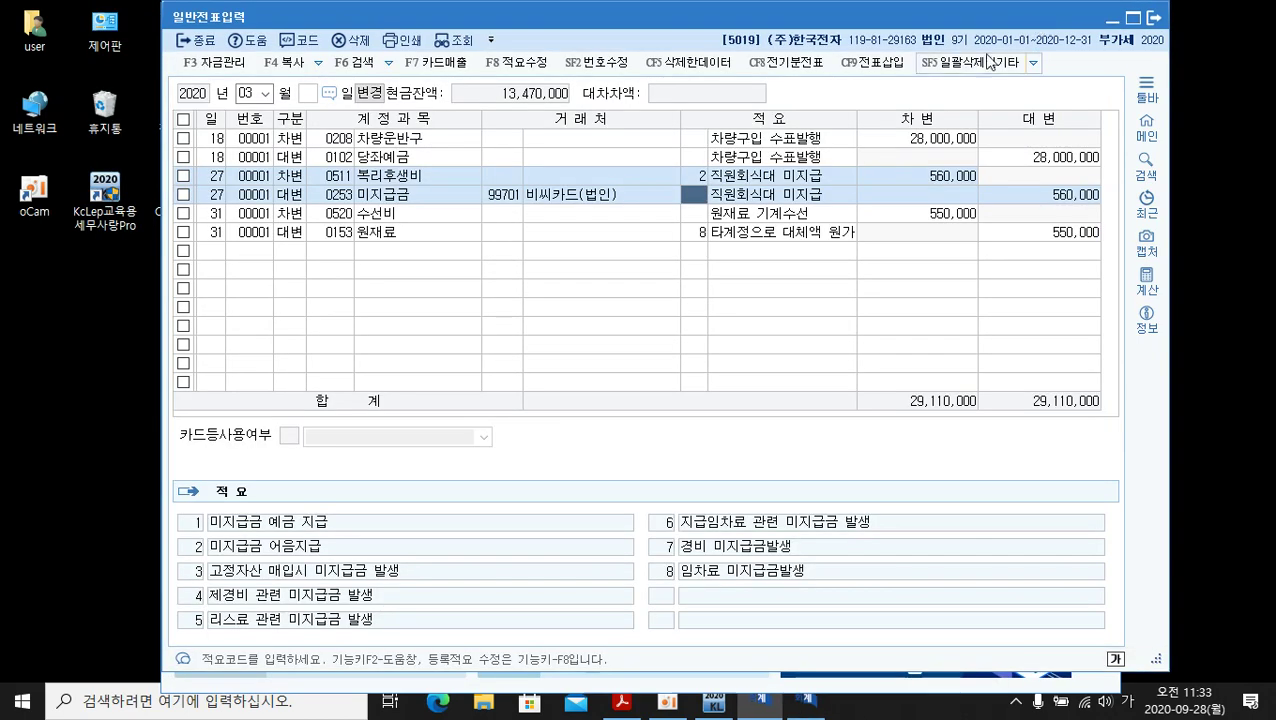
pyautogui.click(810, 708)
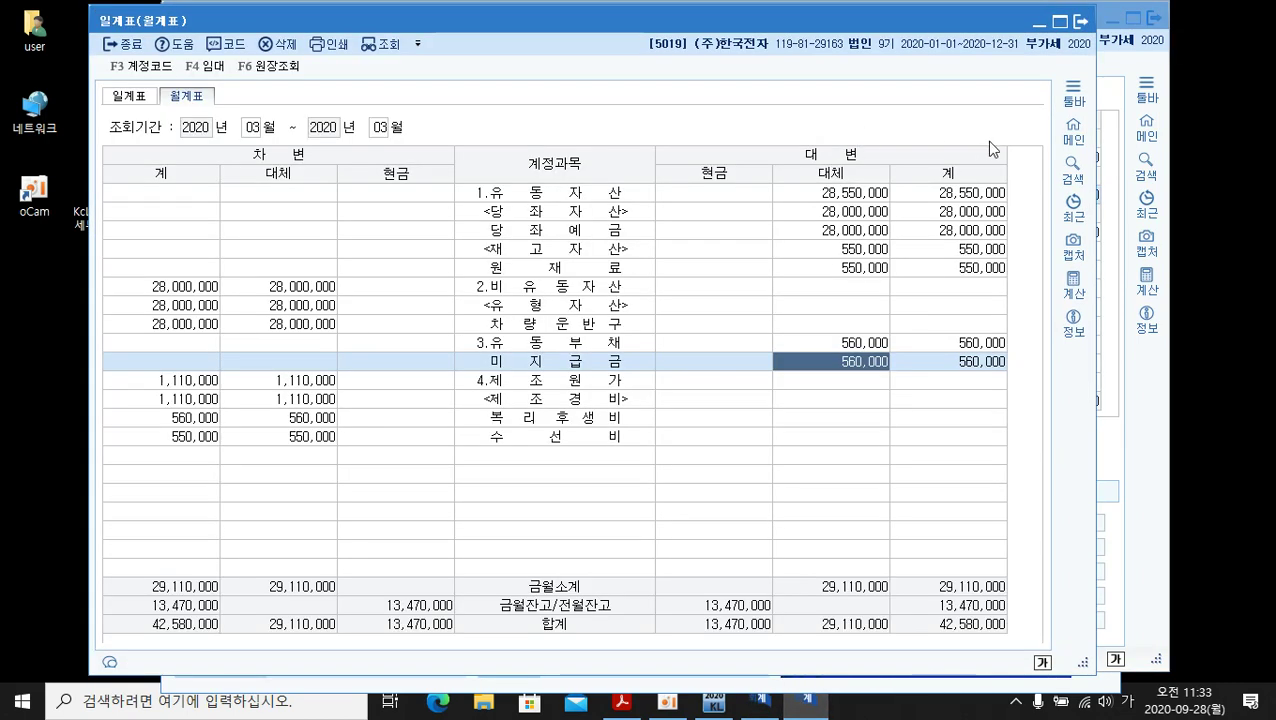
pyautogui.click(1083, 22)
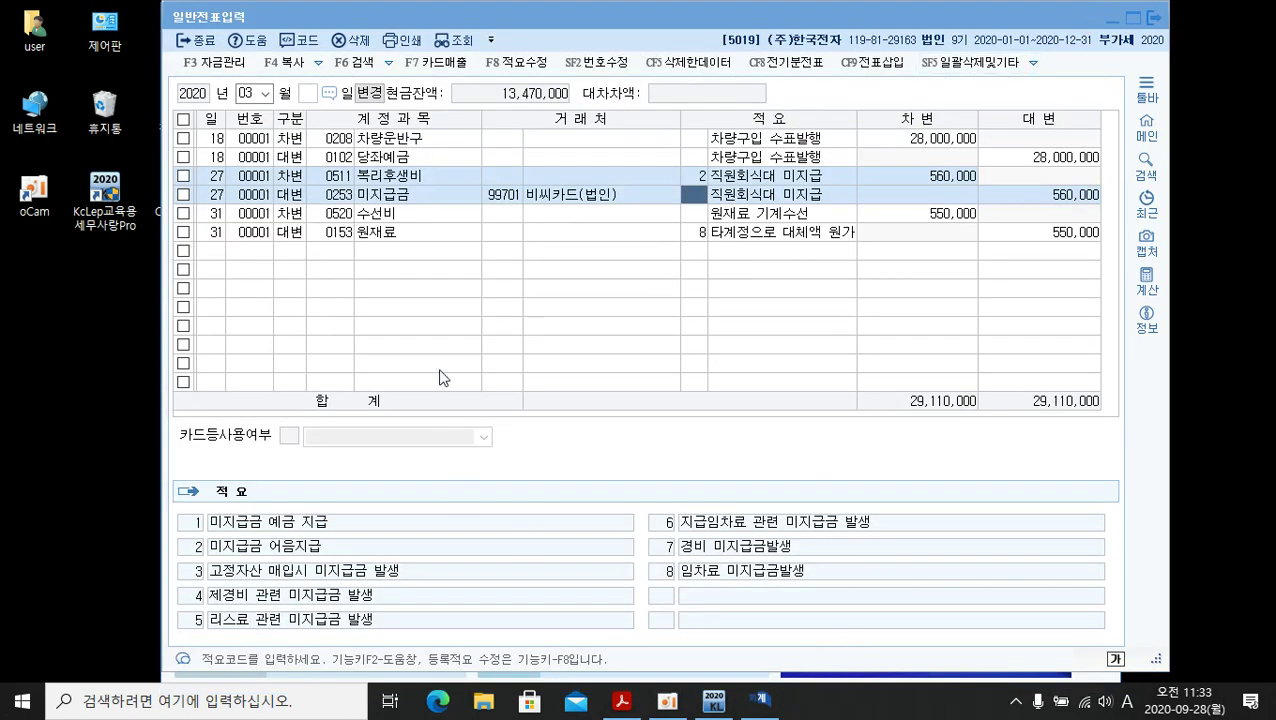
# Switch 일반전표입력 to month 04 of 2020, leaving the day blank to open the whole month's voucher list
pyautogui.click(266, 93)
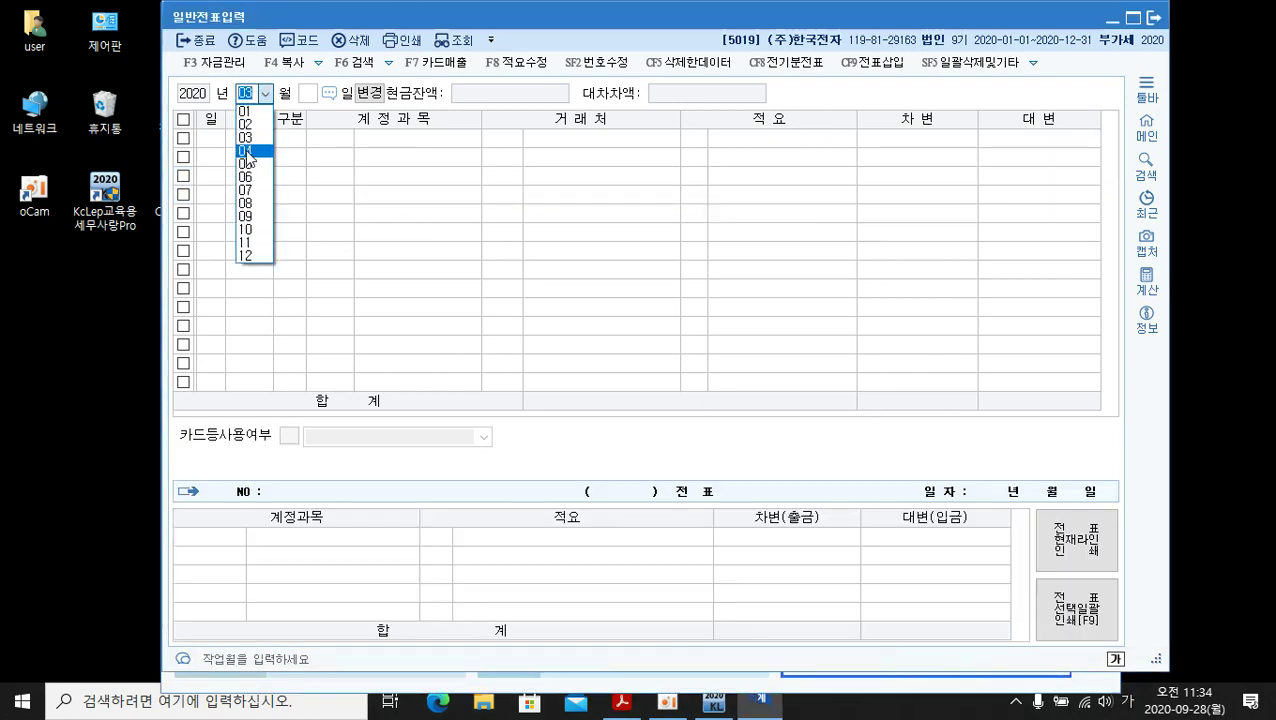
pyautogui.click(251, 160)
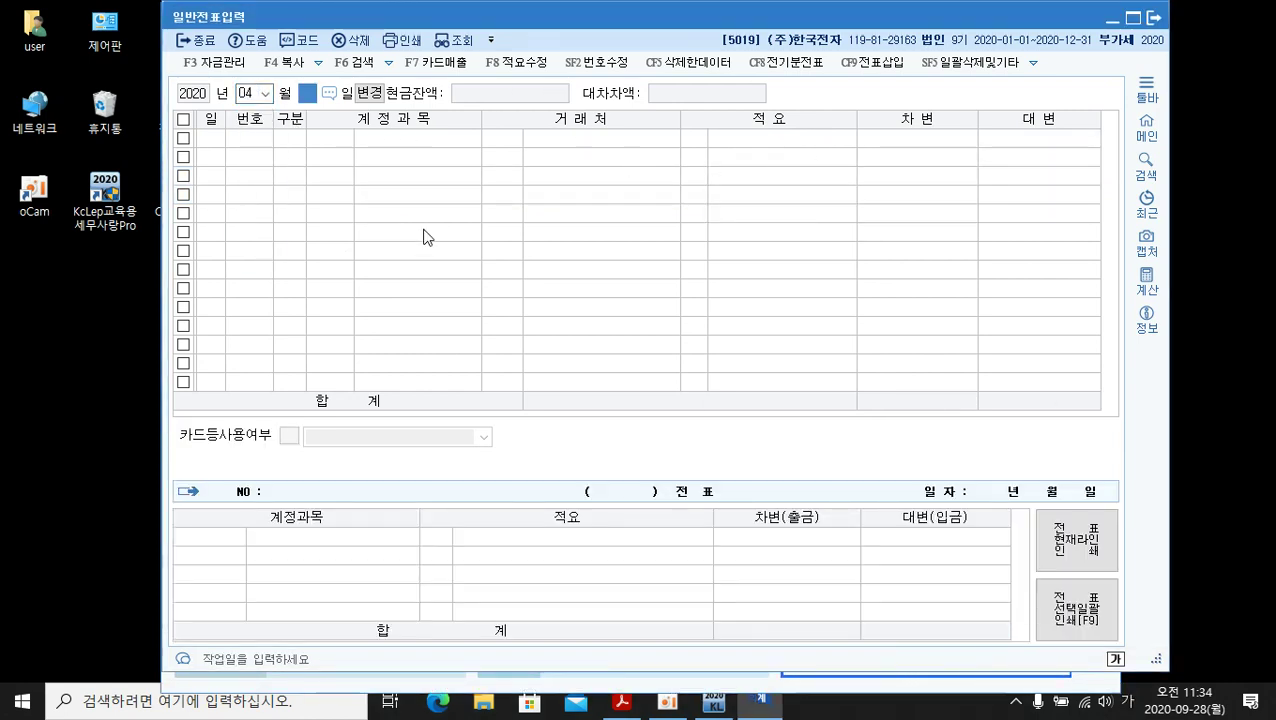
pyautogui.press('Return')
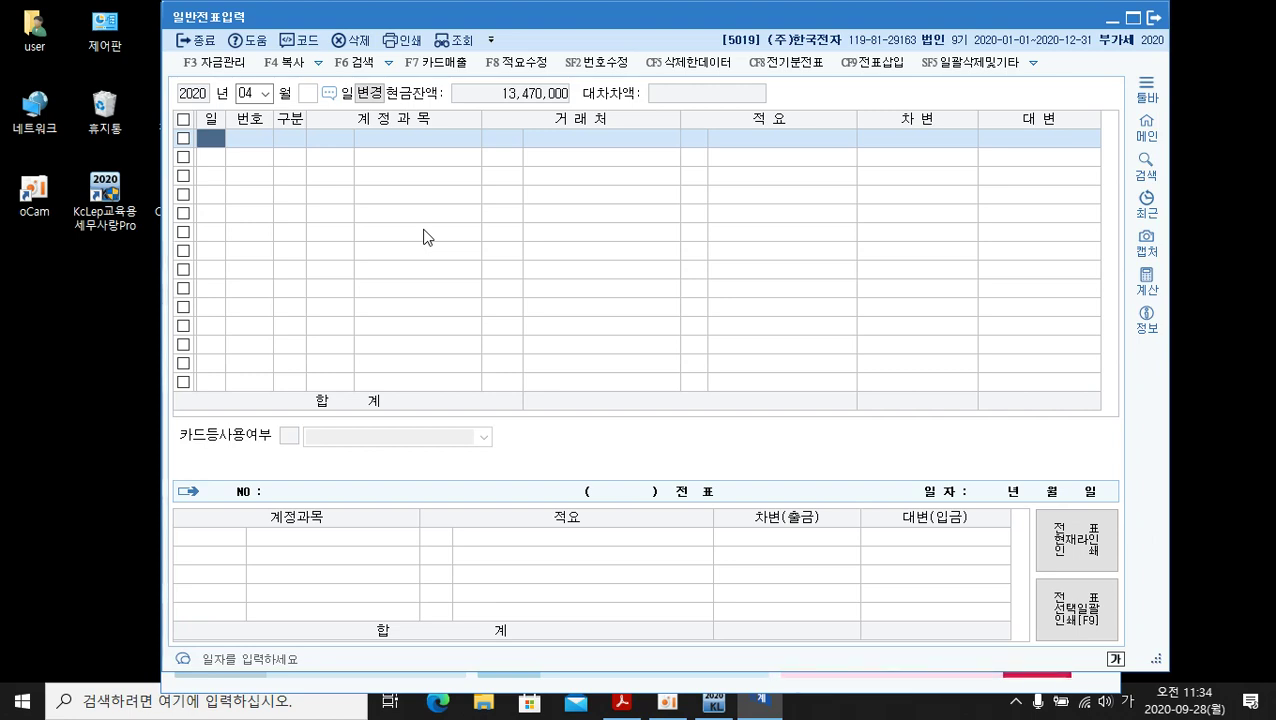
# Check the April 17 transaction in the textbook PDF in Adobe Acrobat Reader, and start a 차변 line for day 17 in 일반전표입력
pyautogui.click(620, 703)
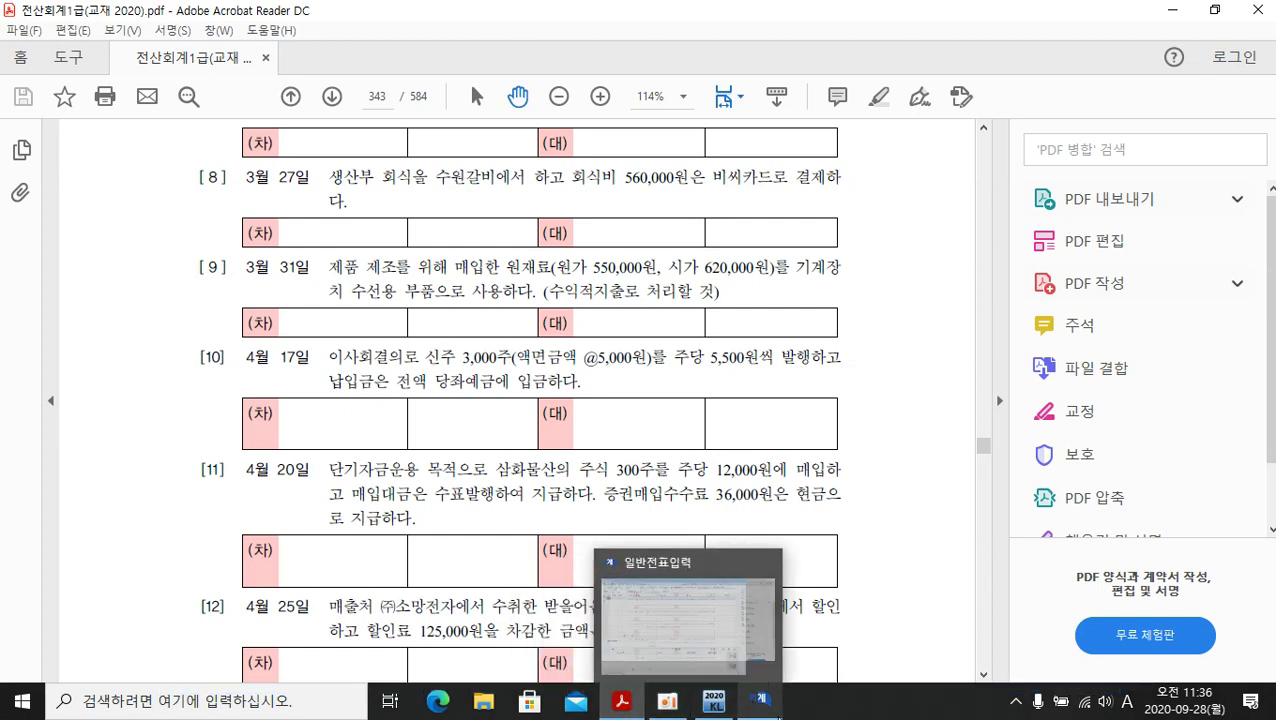
pyautogui.click(766, 708)
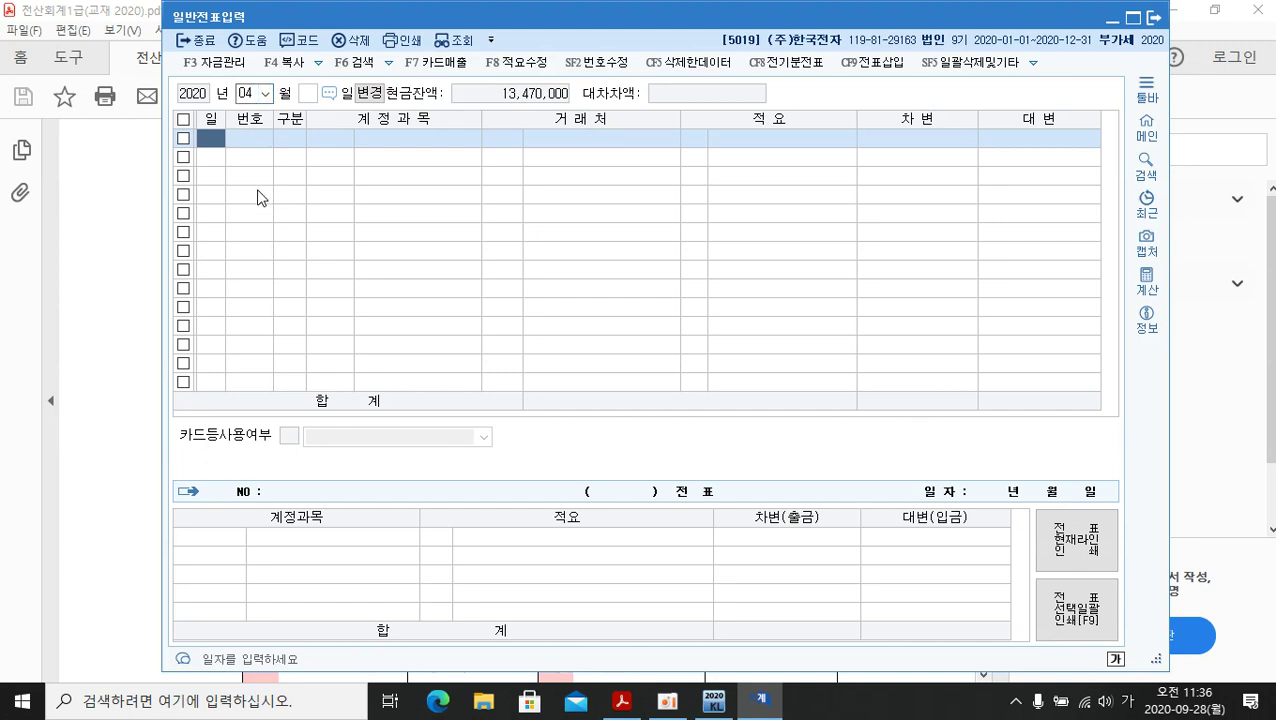
pyautogui.write('17')
pyautogui.press('Return')
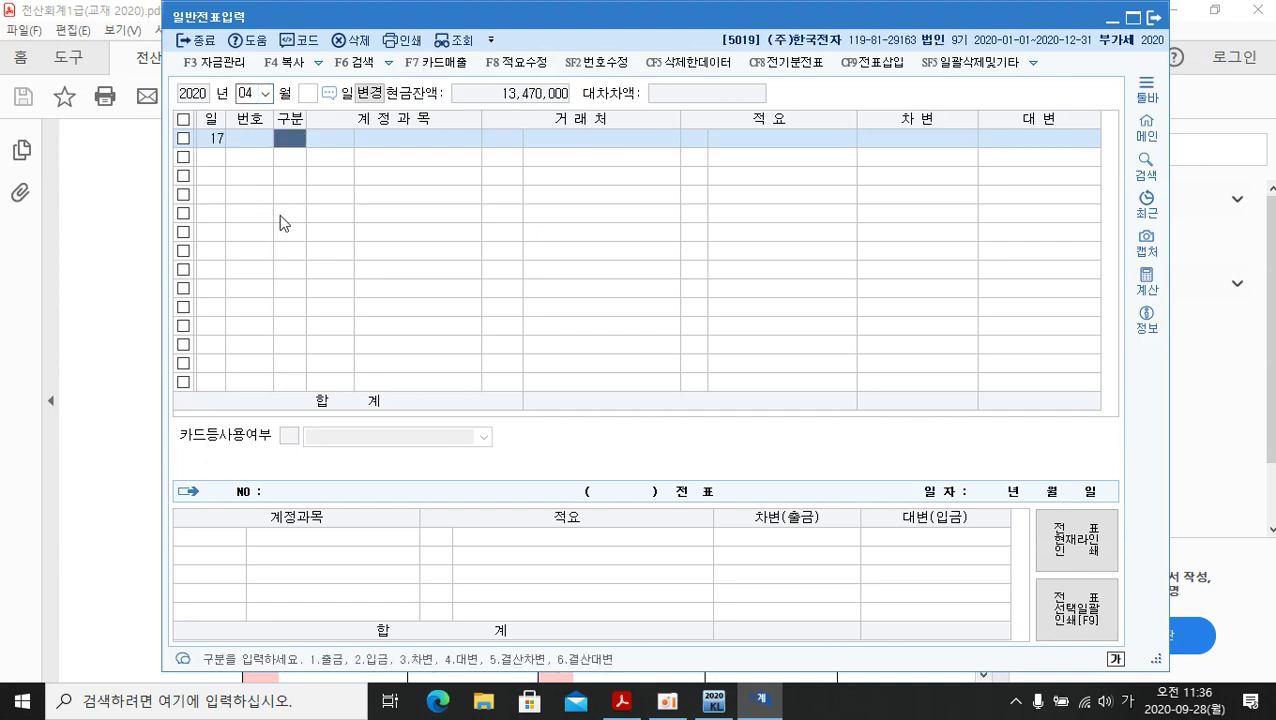
pyautogui.write('3')
pyautogui.press('Return')
pyautogui.press('Hangul')
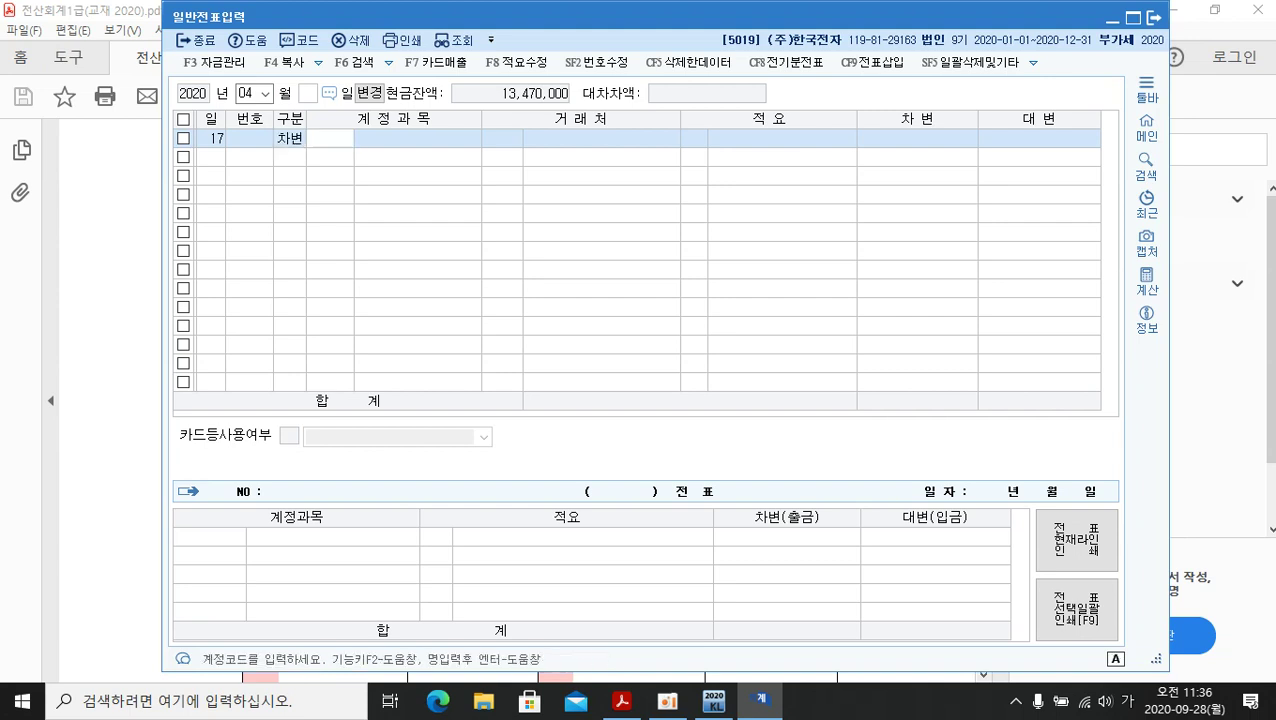
# Set the April 17 debit line's account to 0102 당좌예금 with no 거래처 and 적요 1 당좌예입
pyautogui.write('당좌')
pyautogui.press('Return')
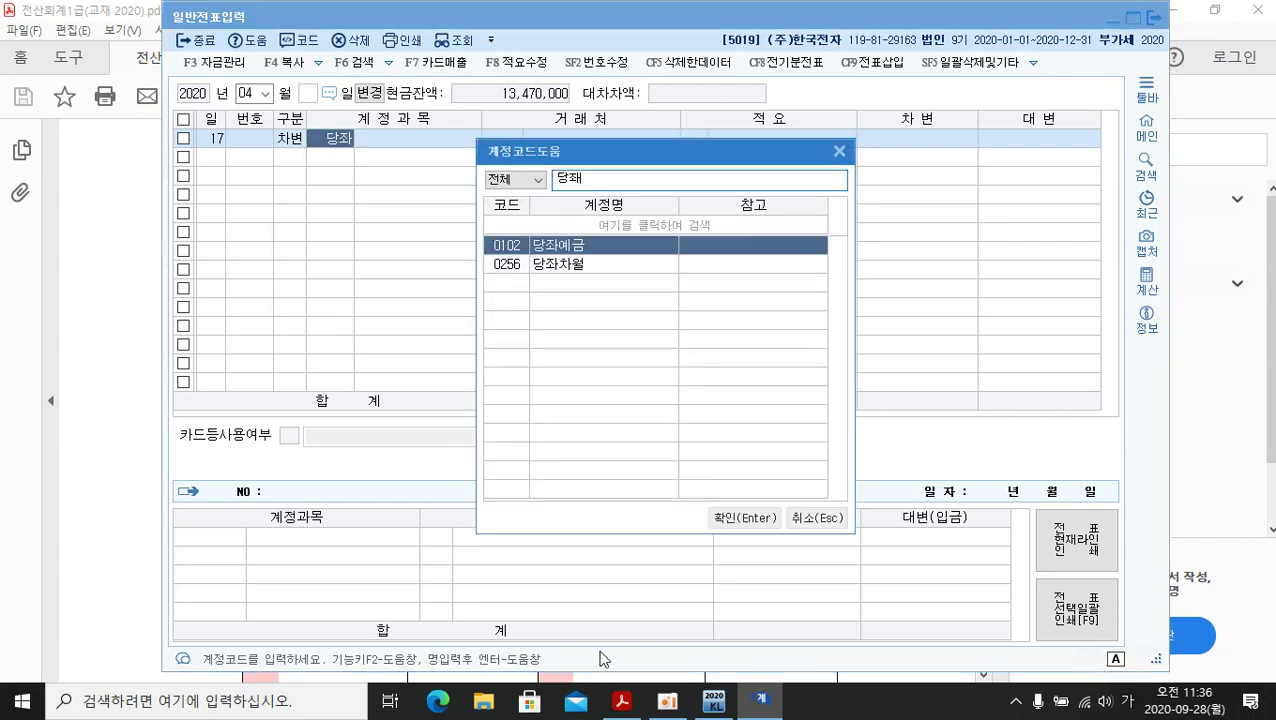
pyautogui.click(748, 520)
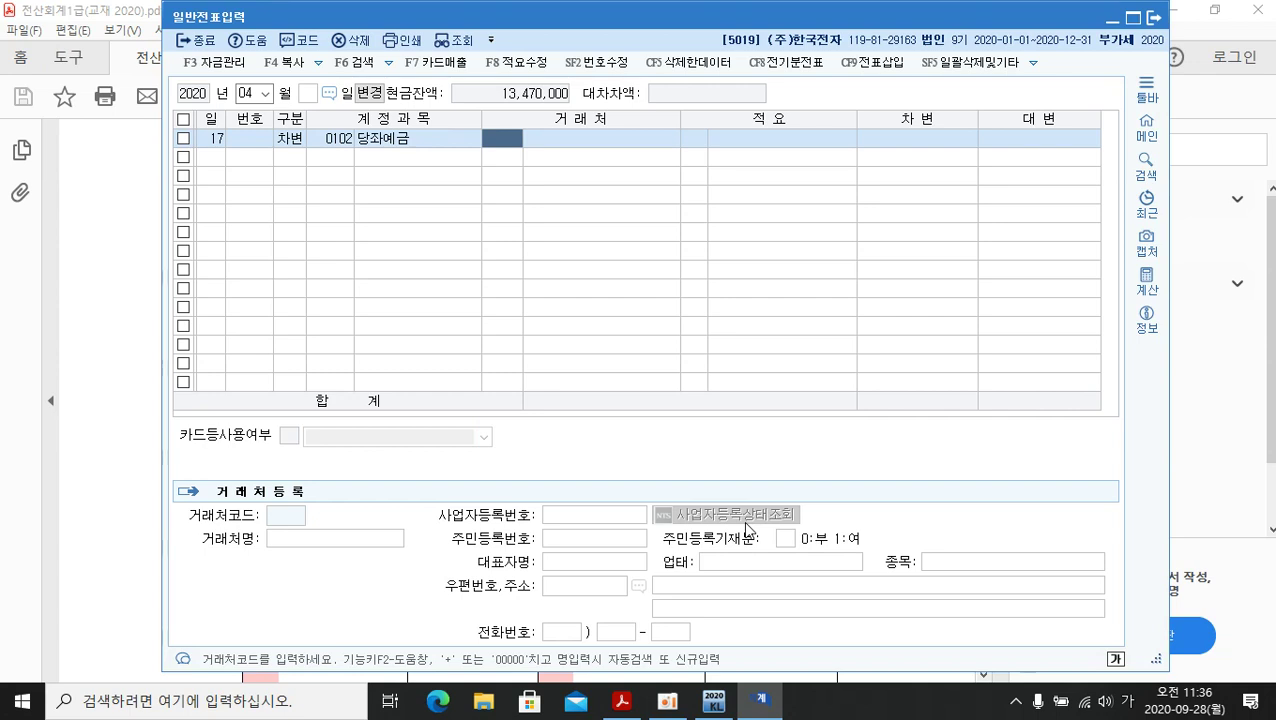
pyautogui.press('Return')
pyautogui.press('Return')
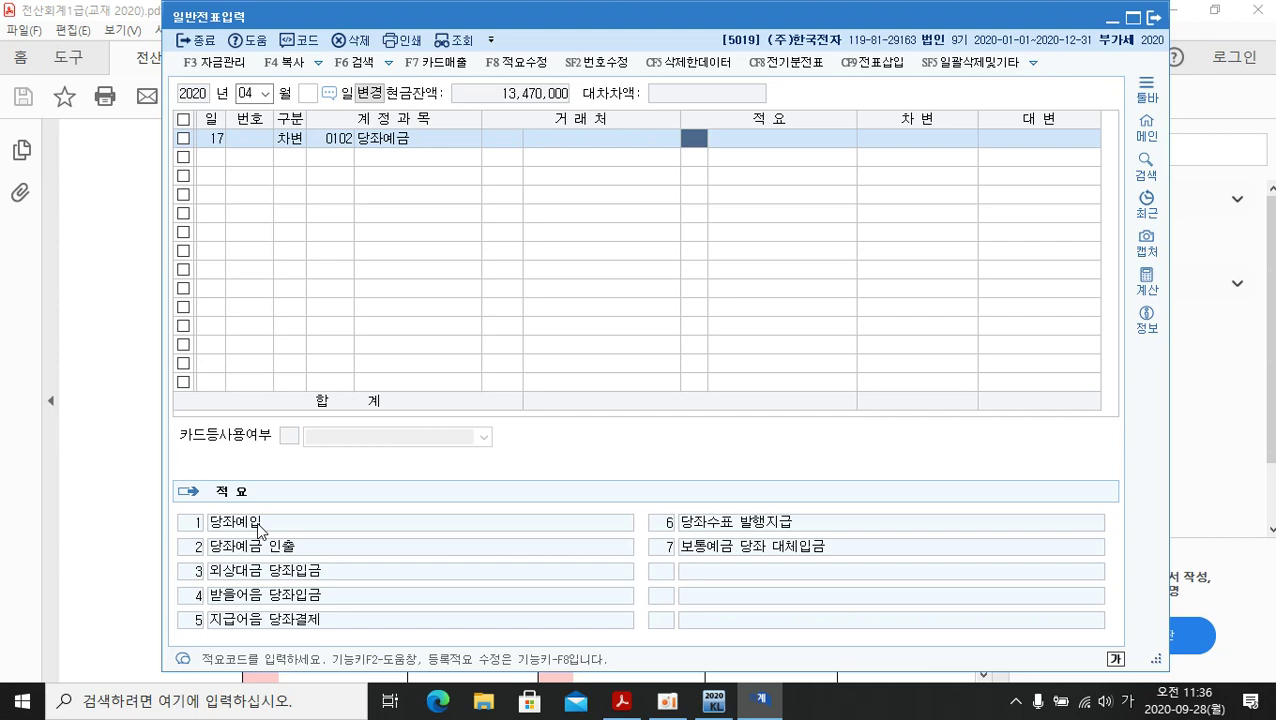
pyautogui.write('1')
pyautogui.press('Return')
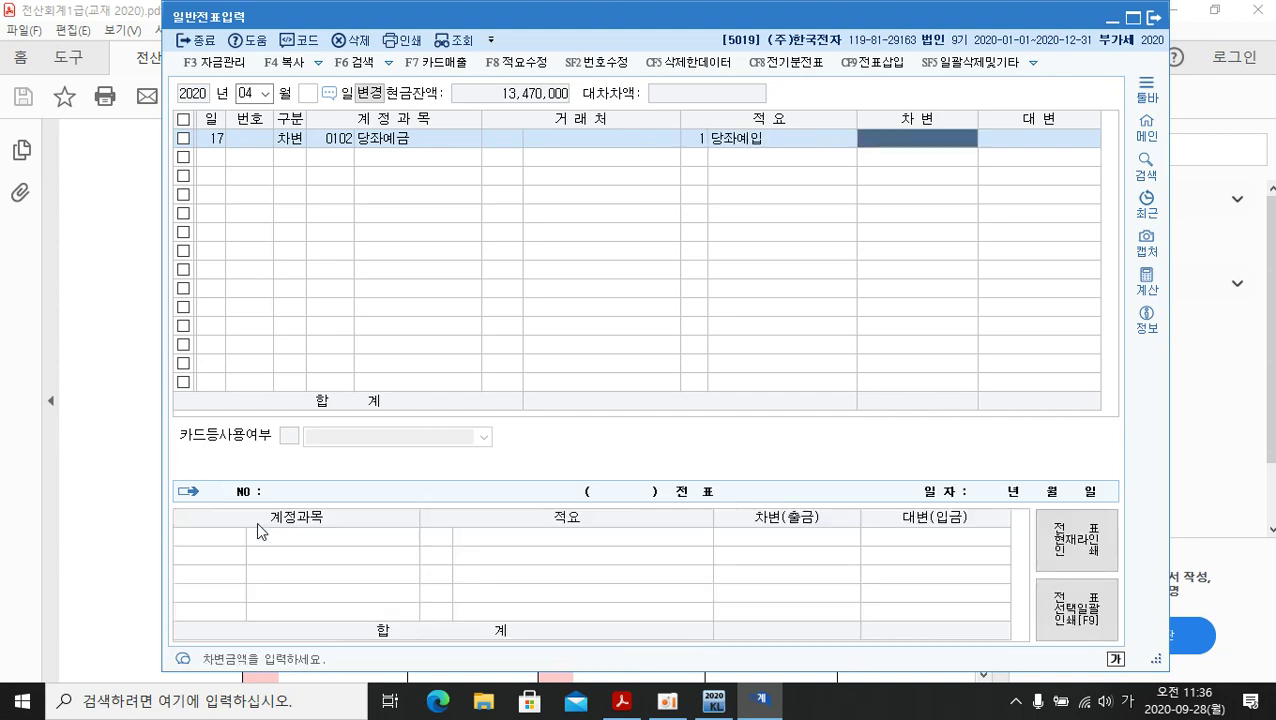
# Enter 16,500,000 as the April 17 당좌예금 debit, and add a day 17 대변 line for account 0331 자본금
pyautogui.write('16500000')
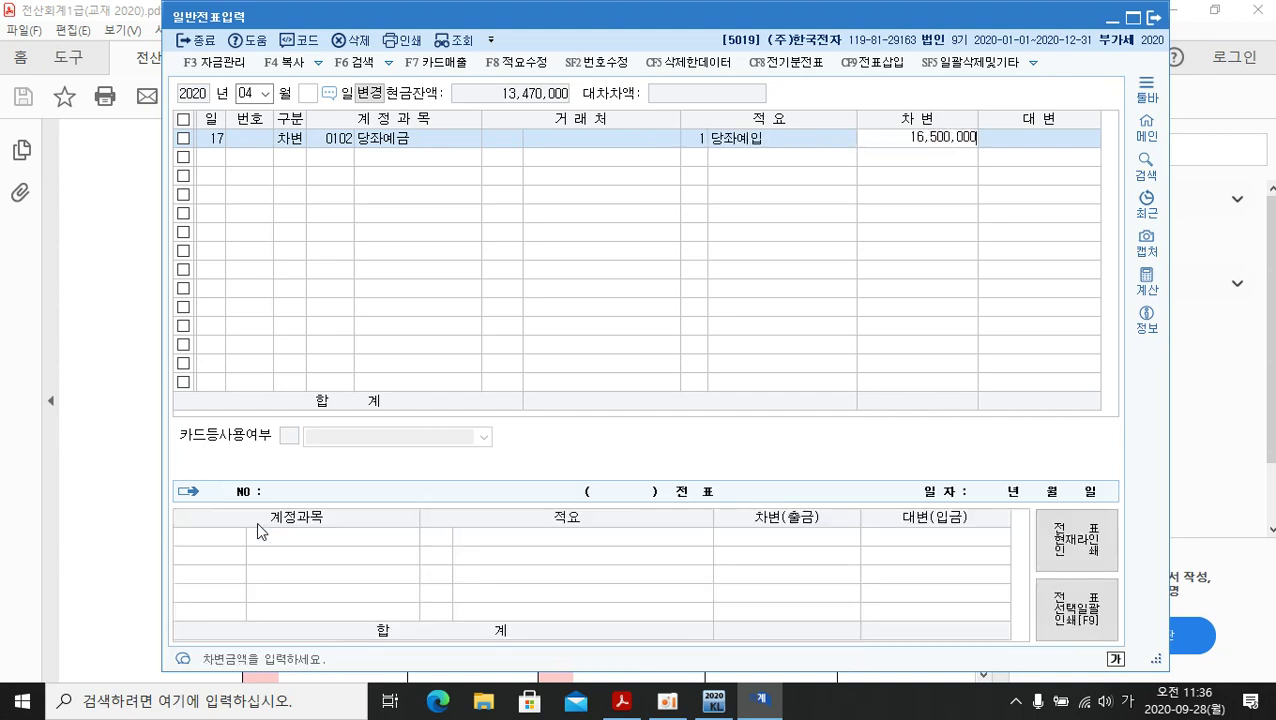
pyautogui.press('Return')
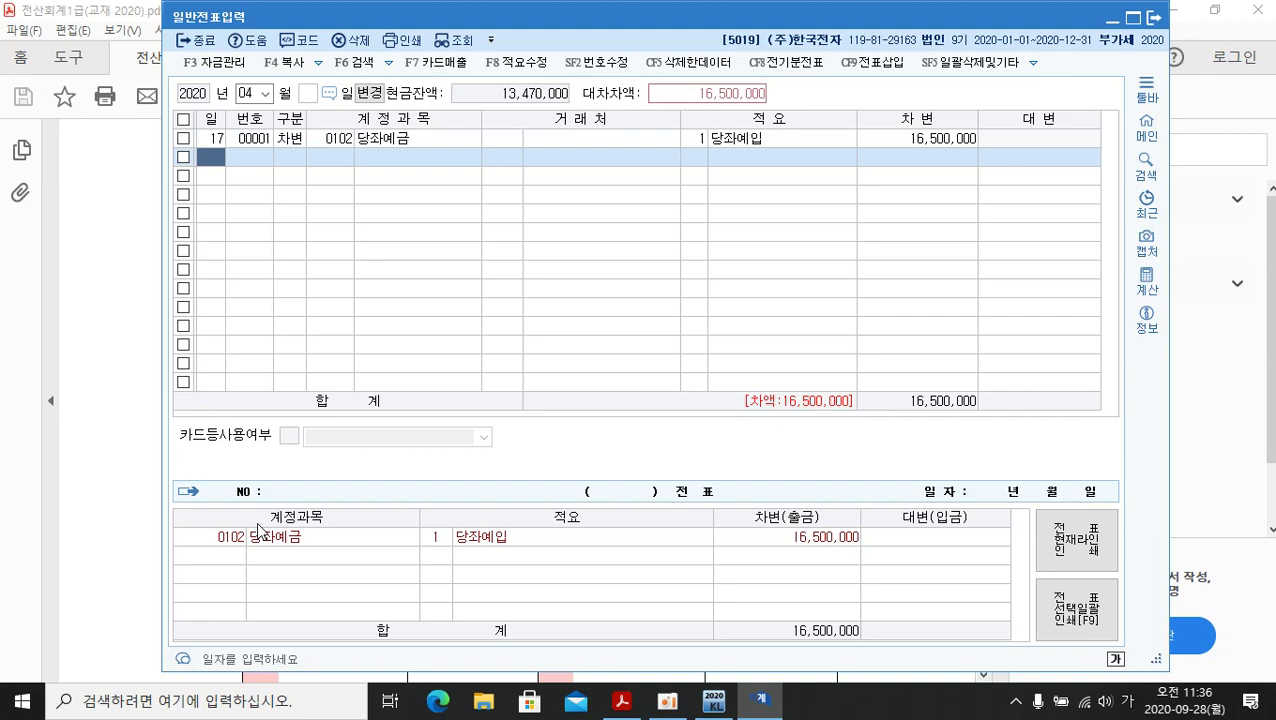
pyautogui.press('Return')
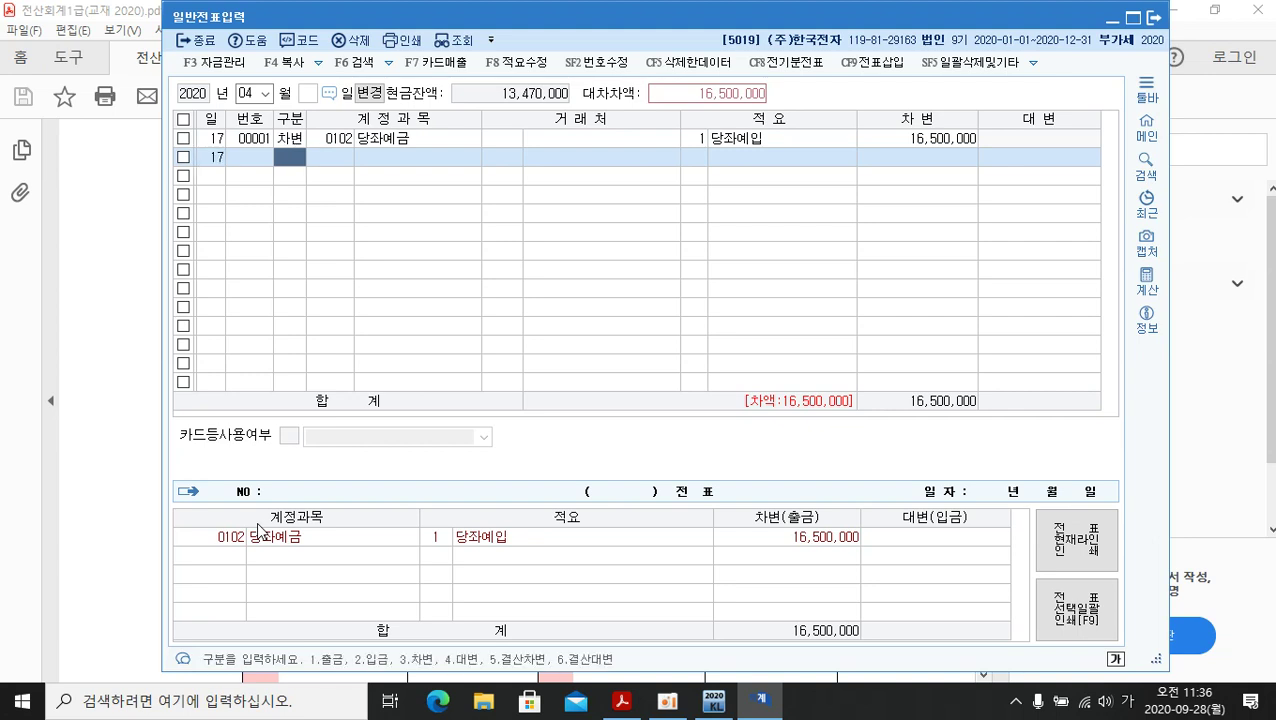
pyautogui.write('4')
pyautogui.press('Return')
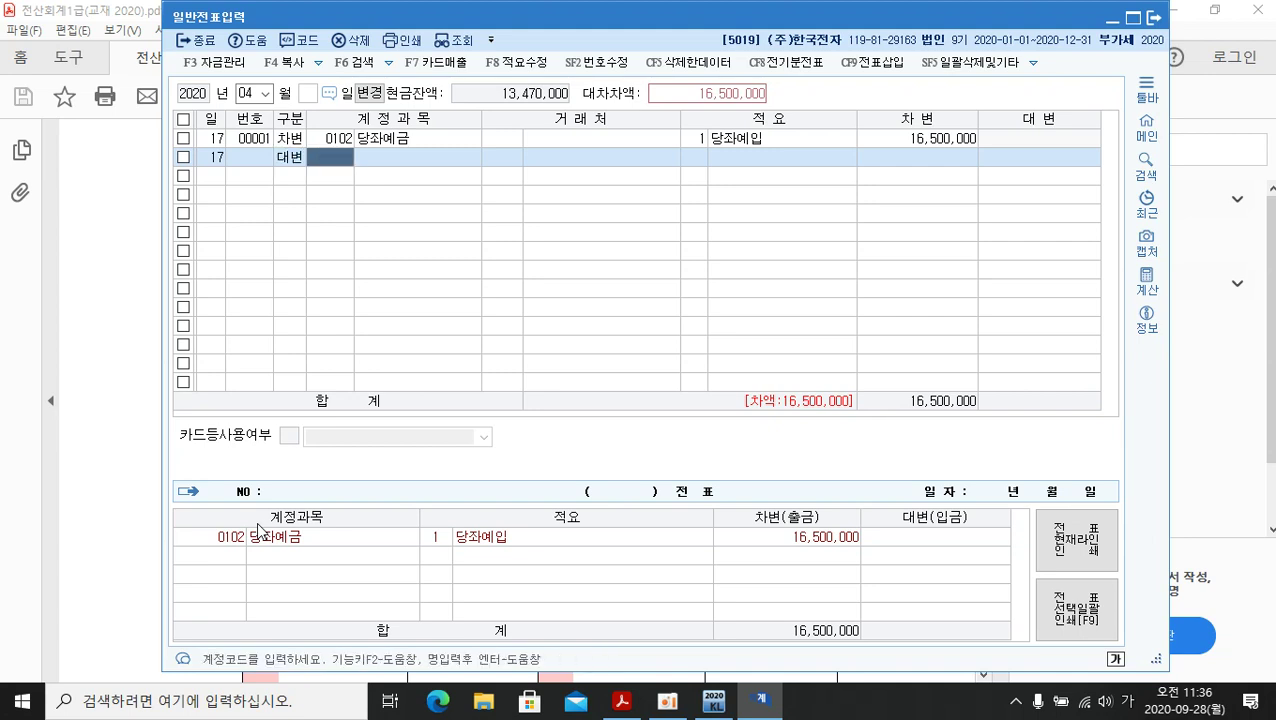
pyautogui.write('자본')
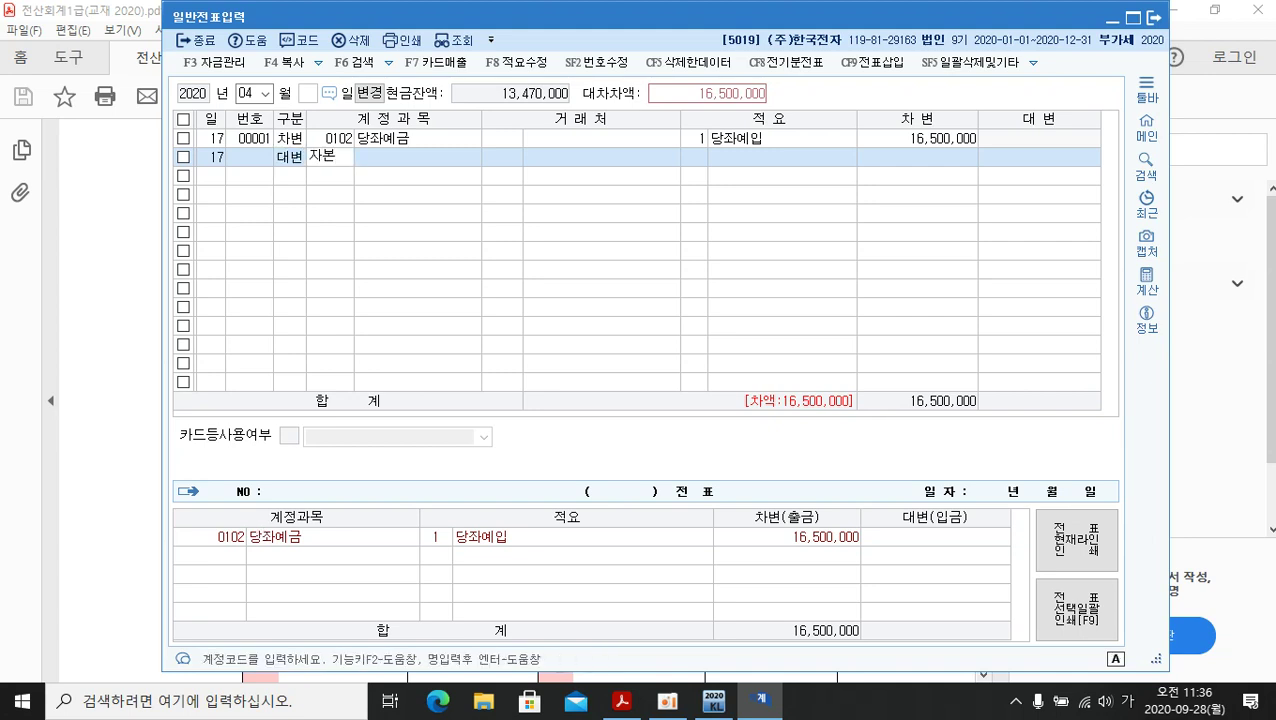
pyautogui.press('Return')
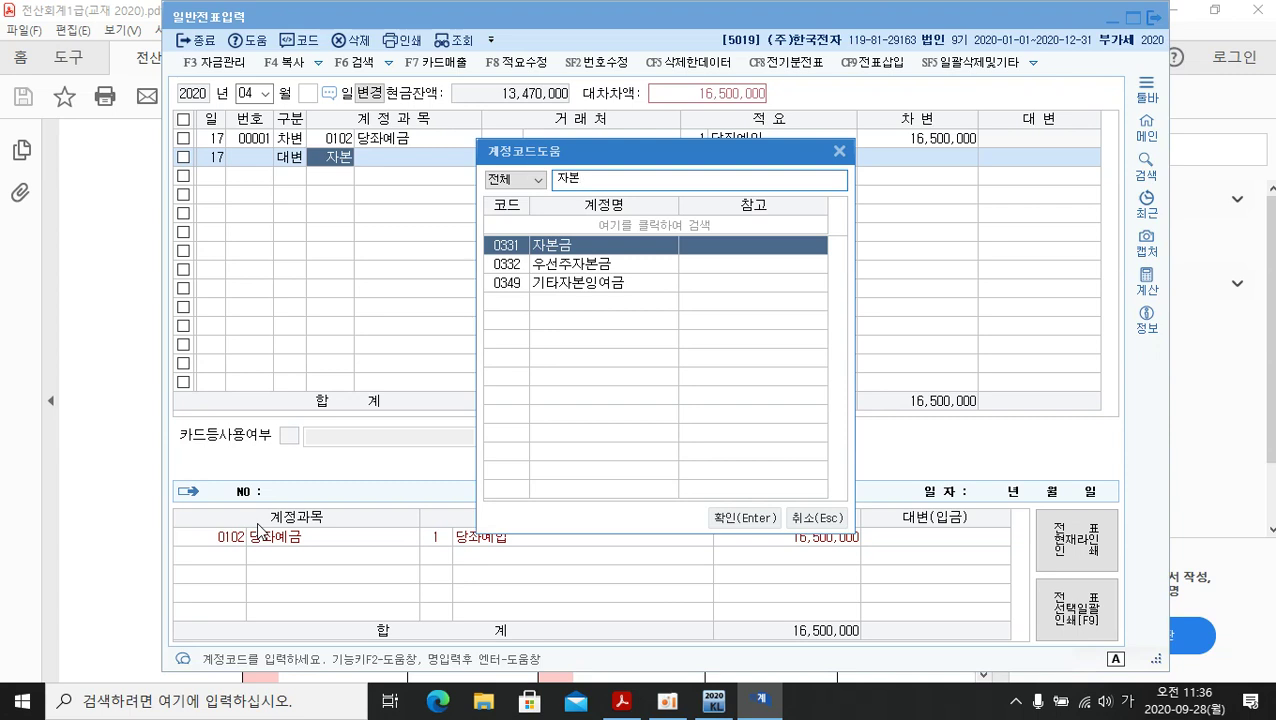
pyautogui.press('Return')
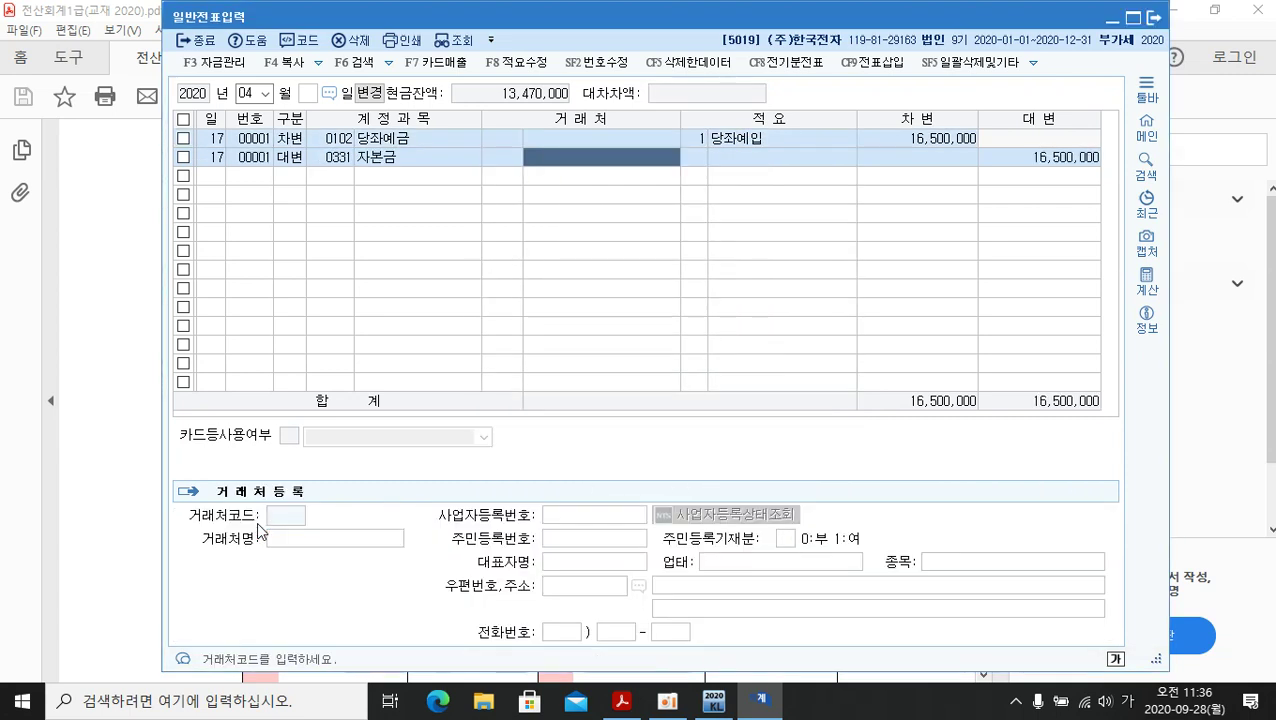
# Complete the 자본금 credit line with no 거래처, the custom 적요 자본증자 당좌예입 without a code, and 15,000,000
pyautogui.press('Return')
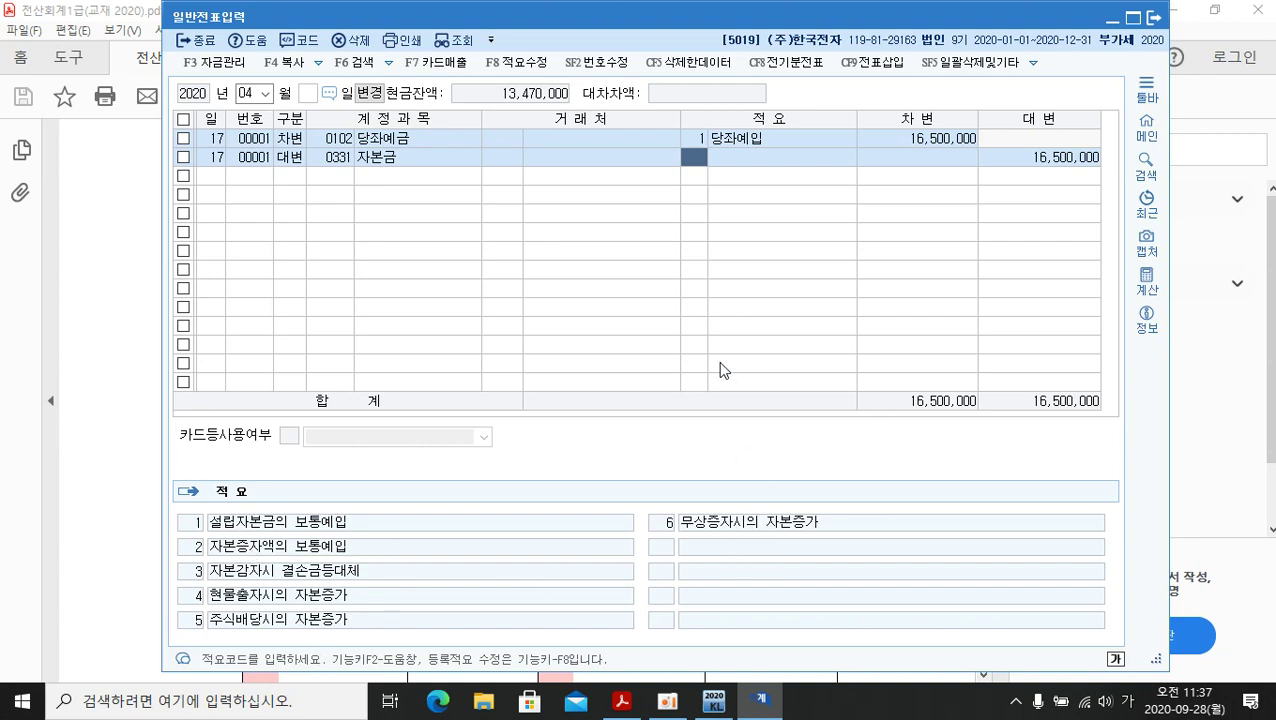
pyautogui.write('2')
pyautogui.press('Return')
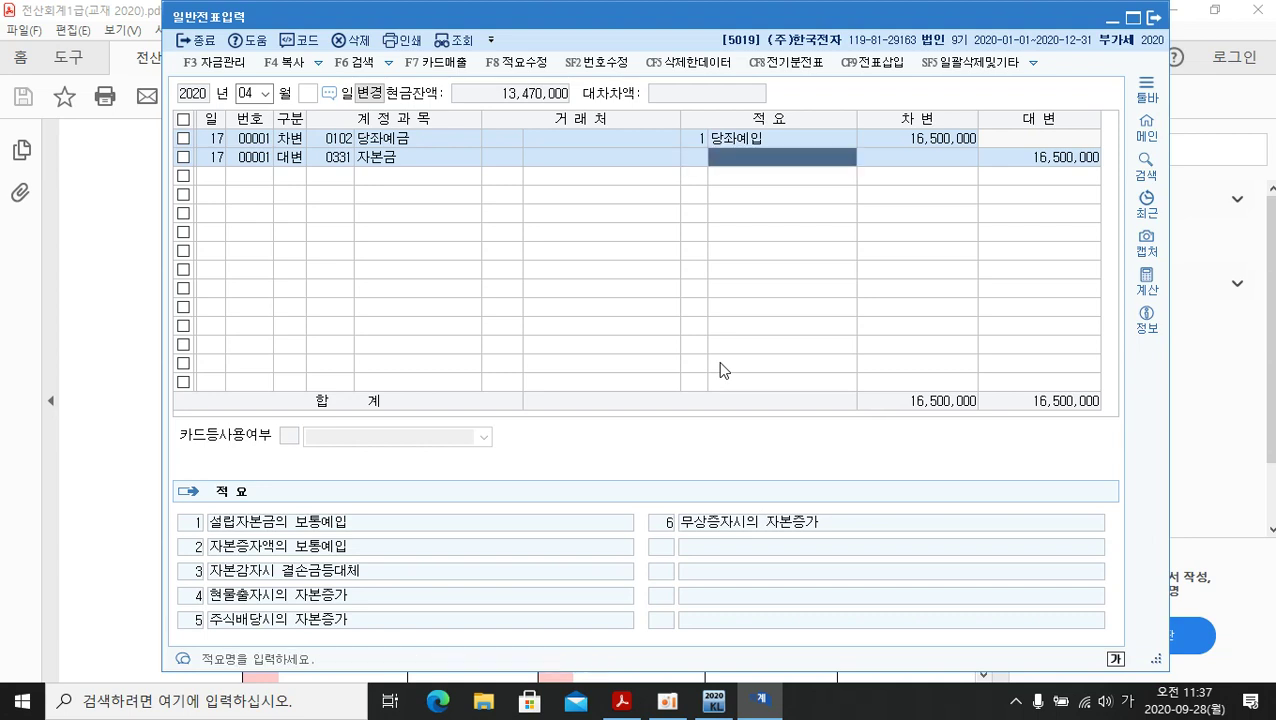
pyautogui.write('자본')
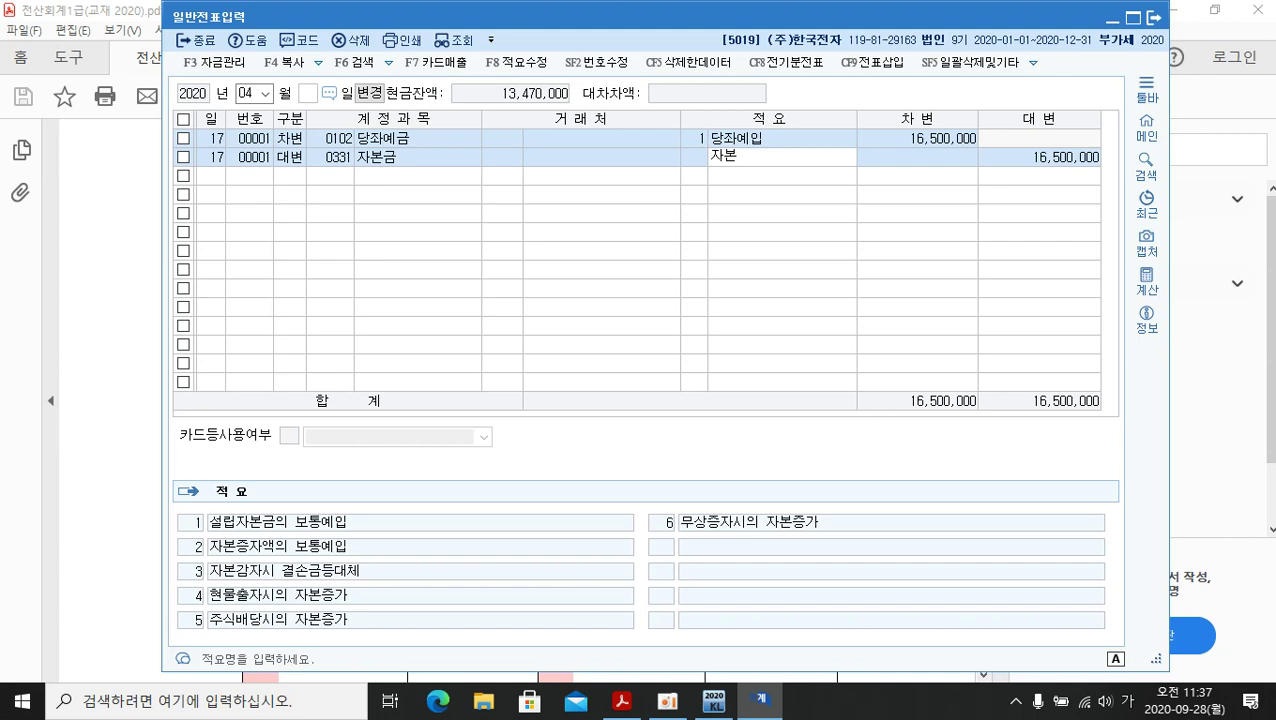
pyautogui.write('보증자 ')
pyautogui.write('대')
pyautogui.write('좌예입')
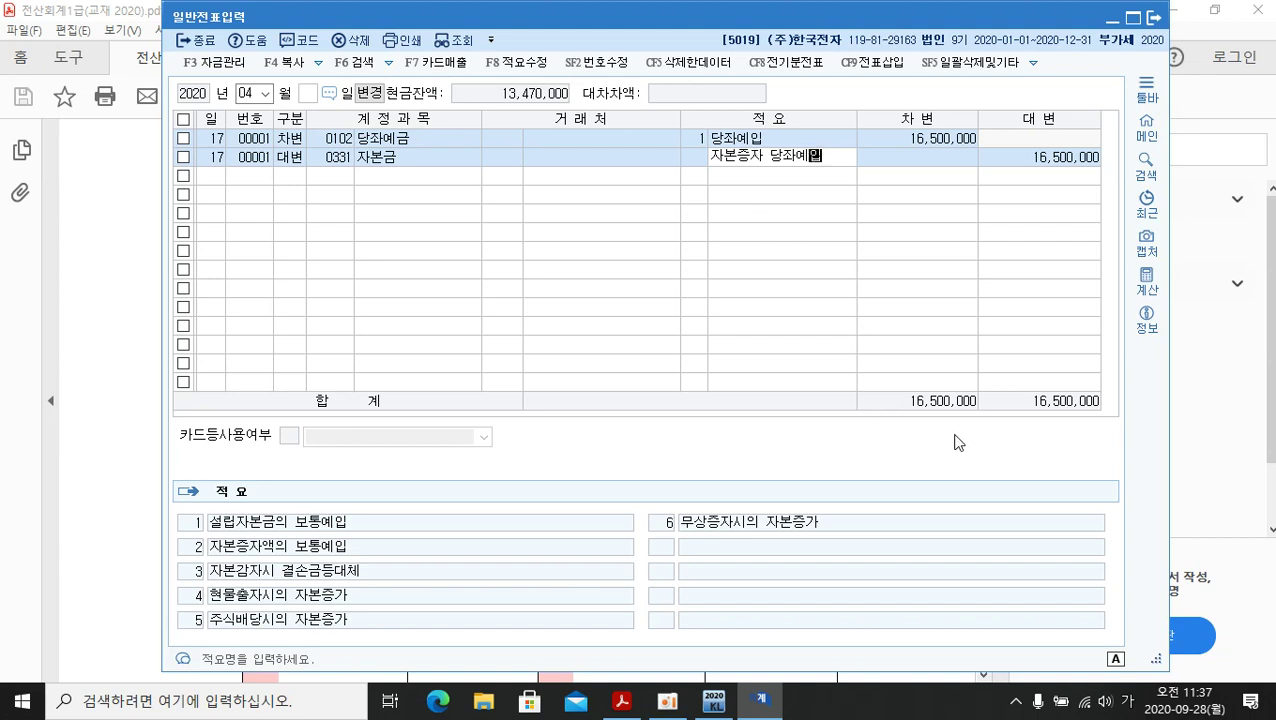
pyautogui.press('Return')
pyautogui.write('15000000')
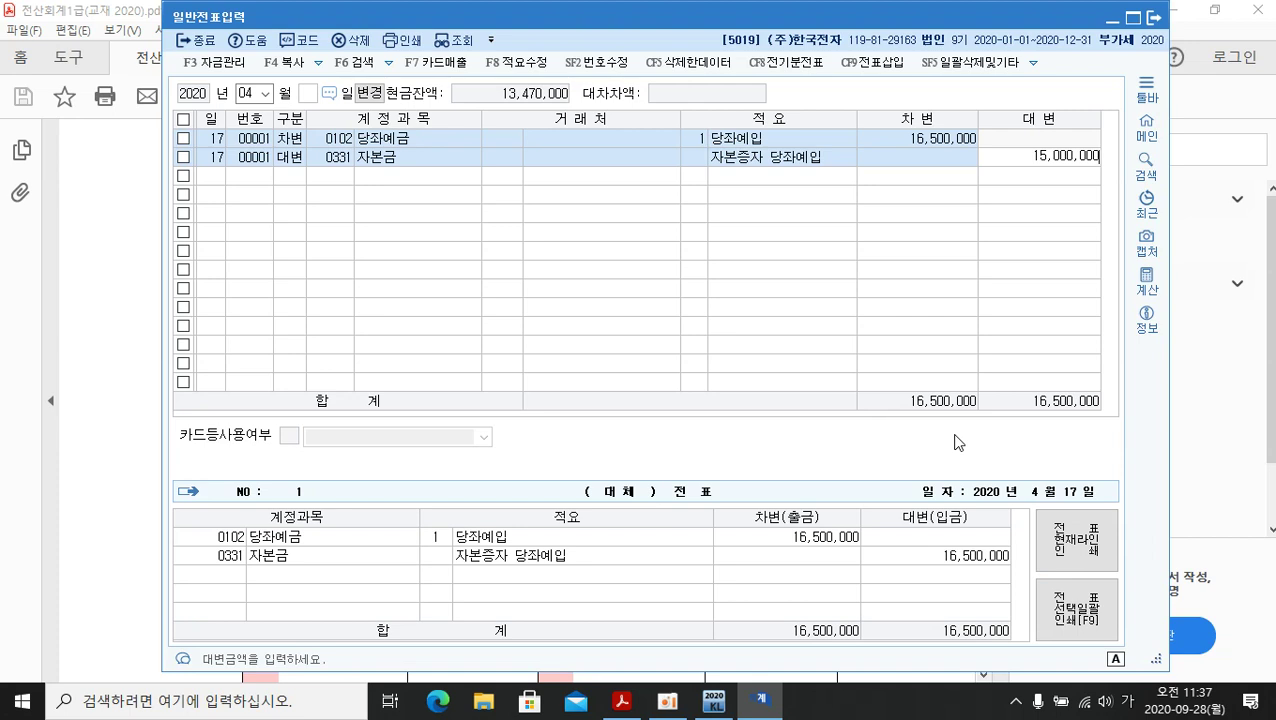
pyautogui.press('Return')
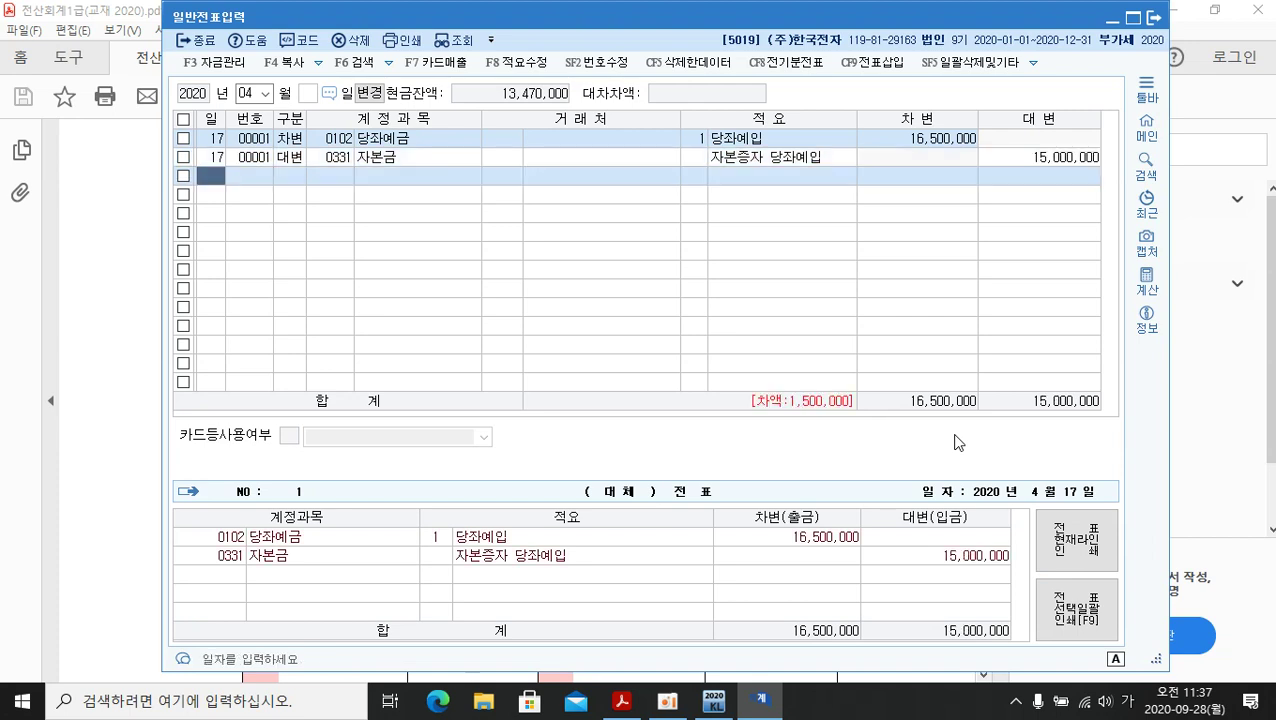
# Add another 대변 line for day 17 with account 0341 주식발행초과금, found by searching accounts for 주식
pyautogui.write('17')
pyautogui.press('Return')
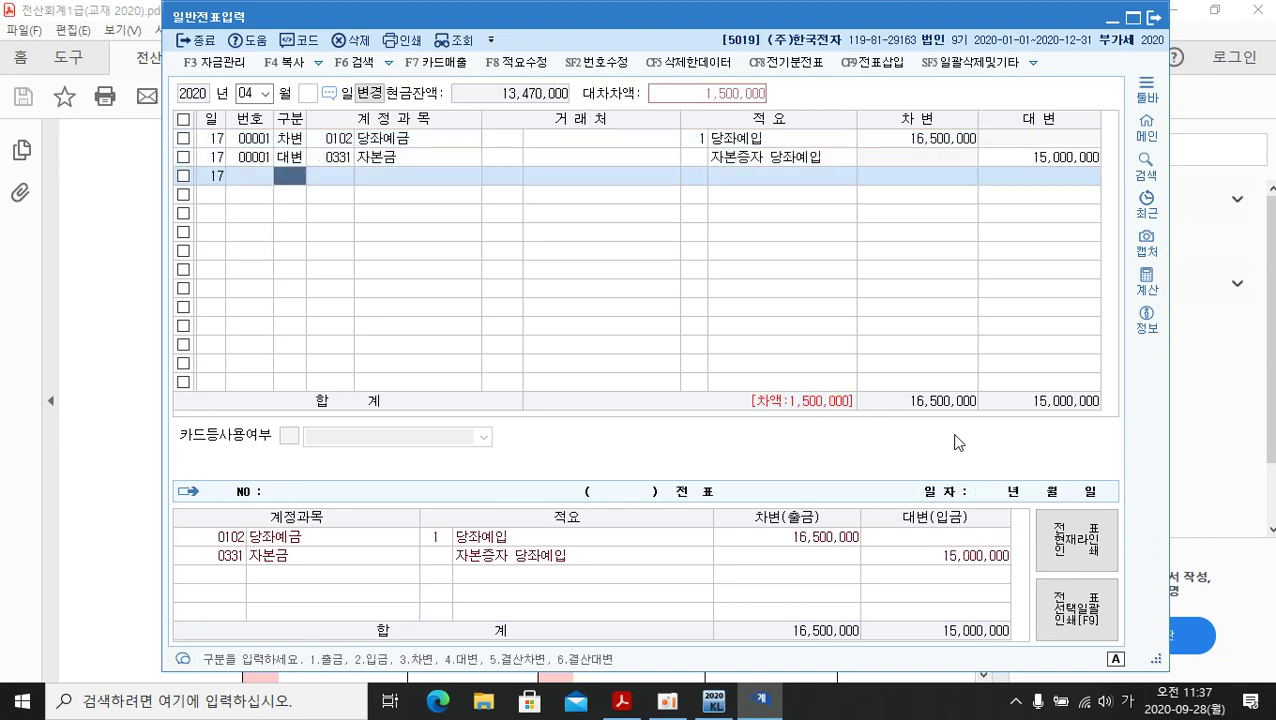
pyautogui.write('4')
pyautogui.press('Return')
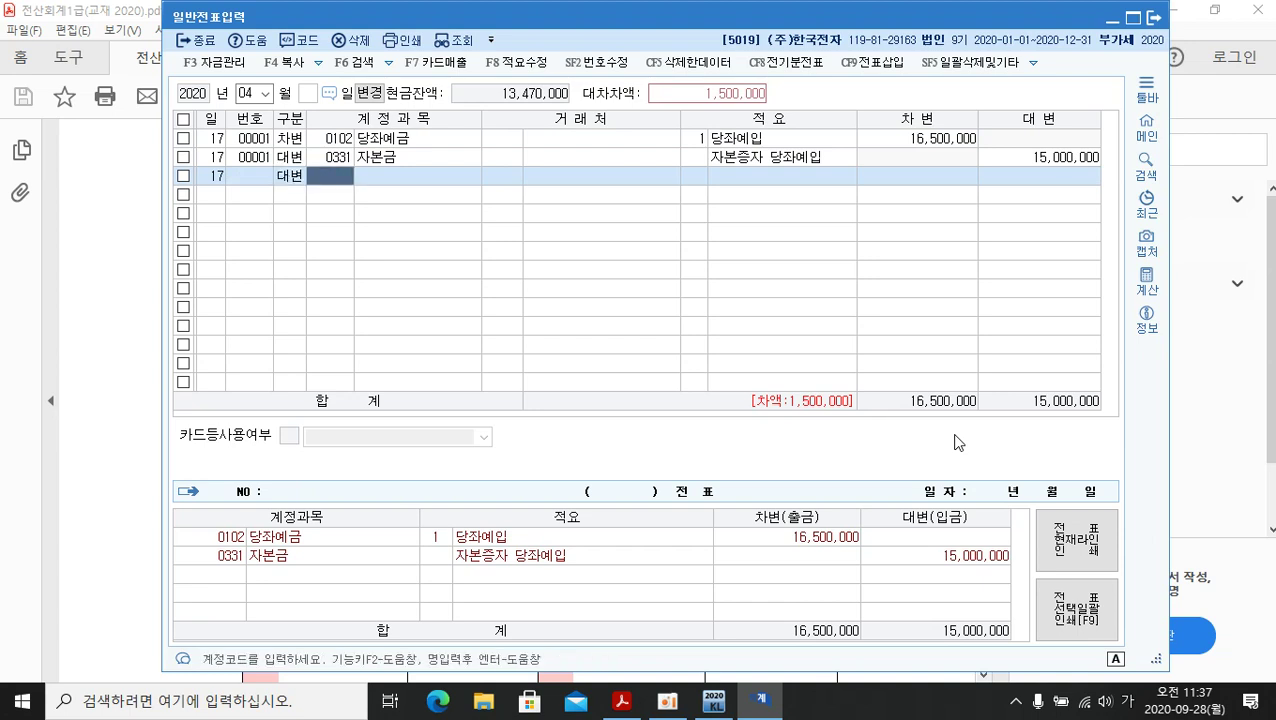
pyautogui.write('주식')
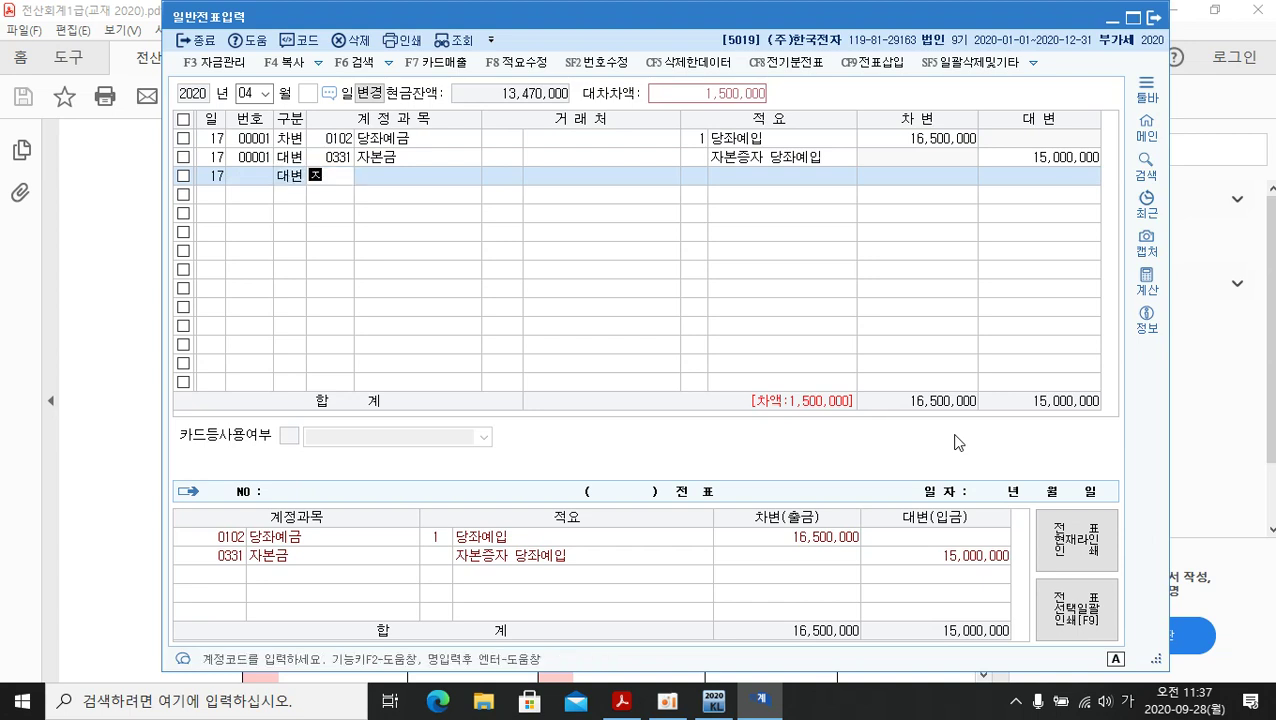
pyautogui.press('Return')
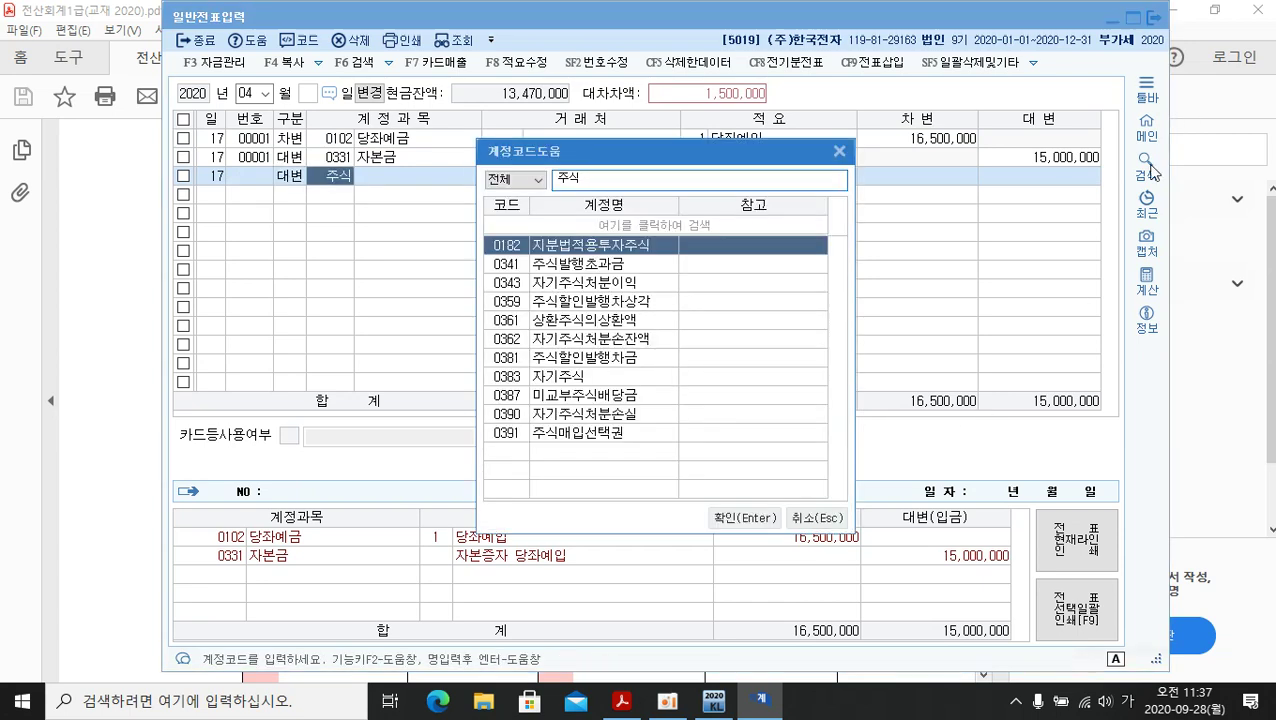
pyautogui.click(612, 270)
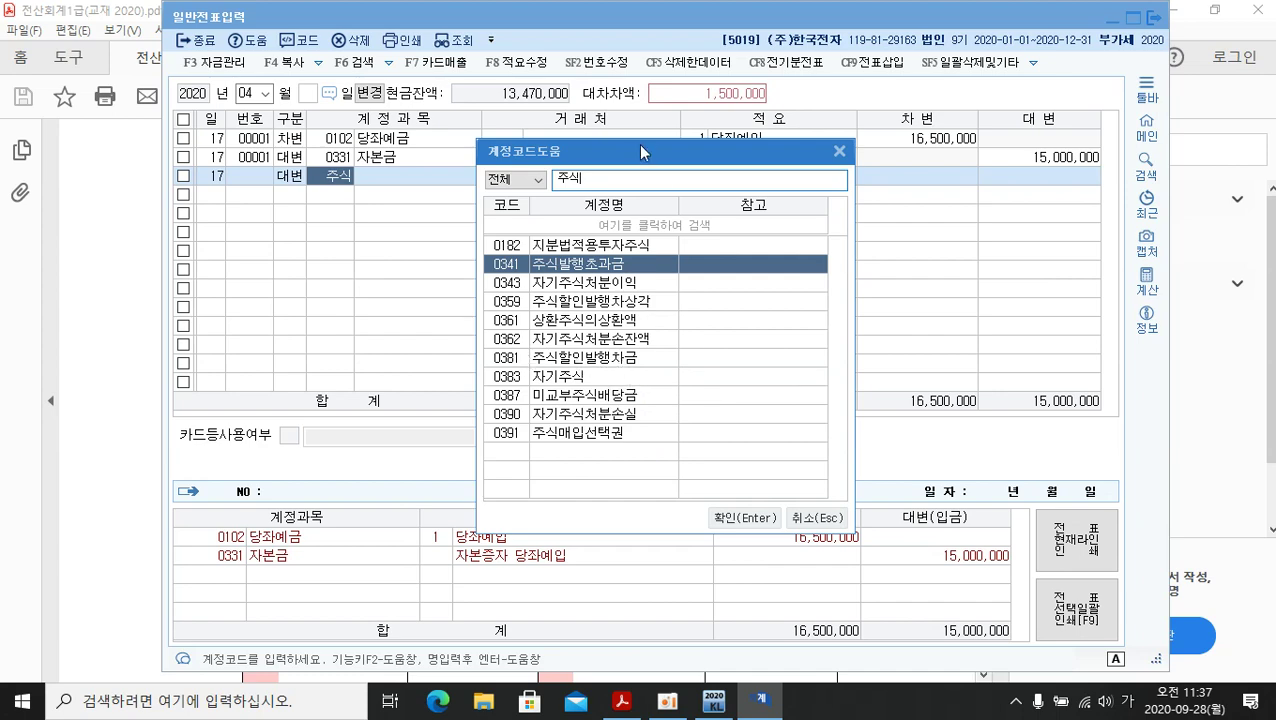
pyautogui.moveTo(638, 145); pyautogui.dragTo(655, 229)
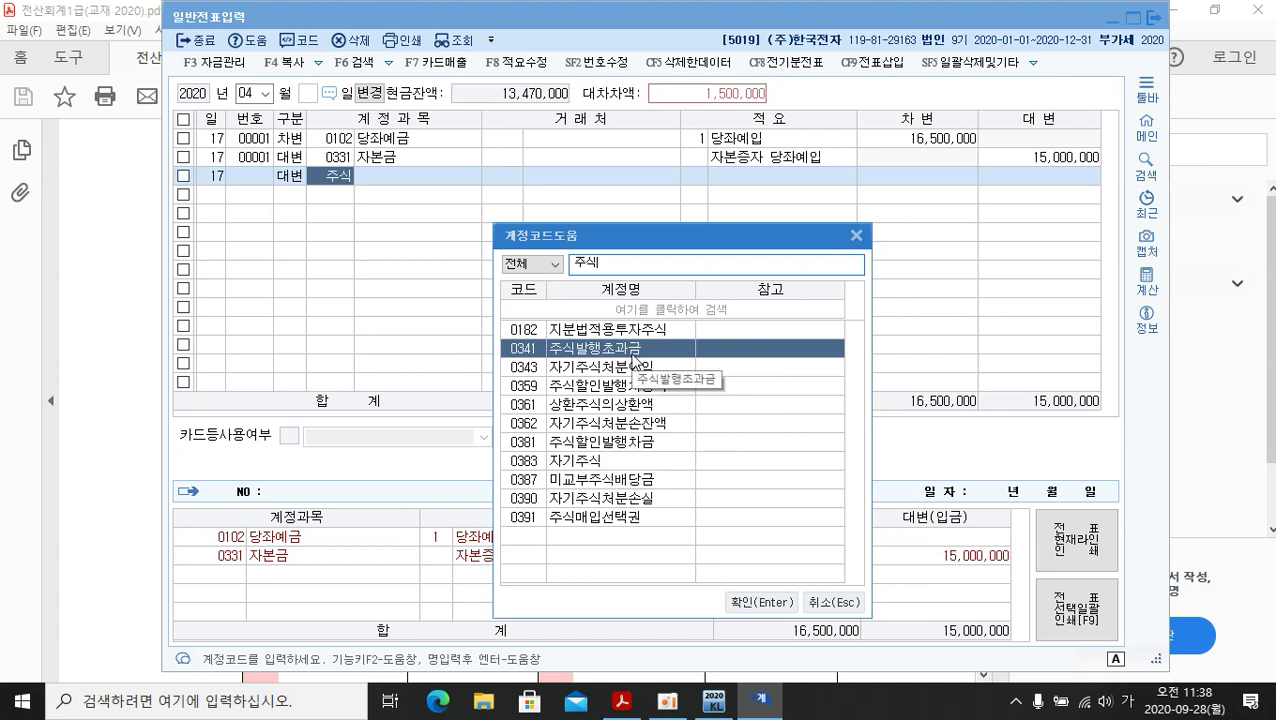
pyautogui.click(762, 602)
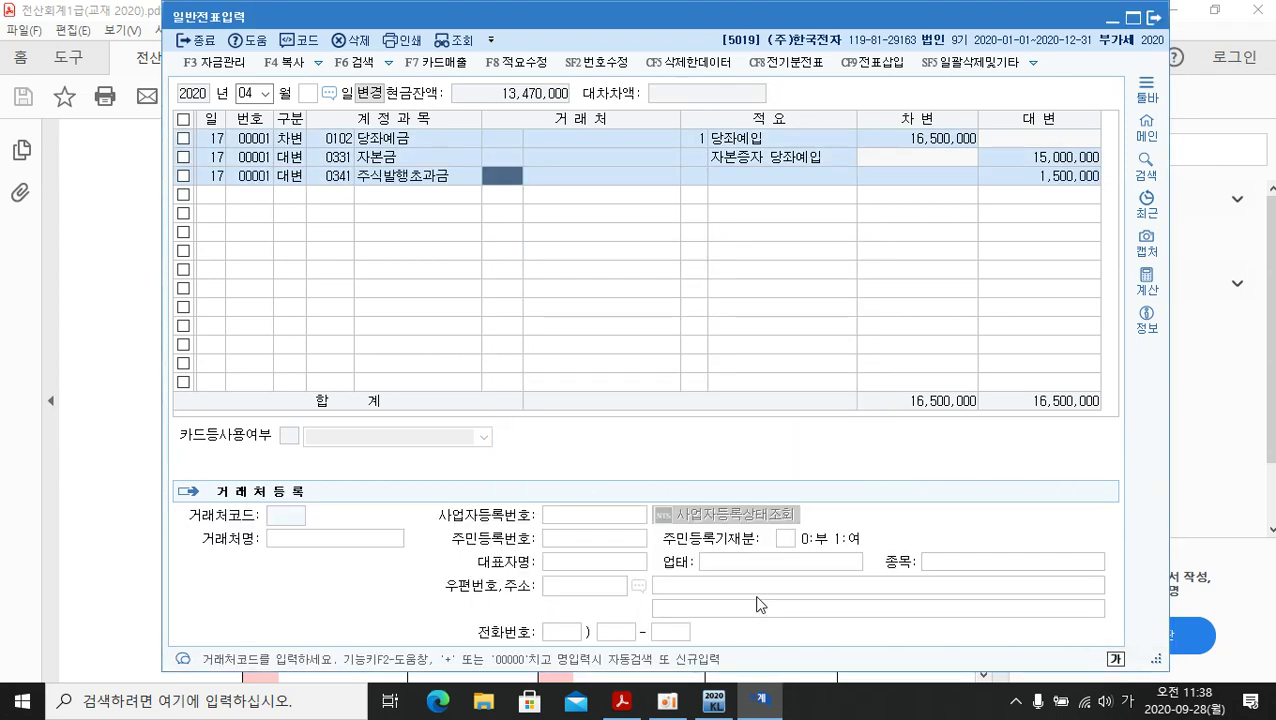
# Complete the 주식발행초과금 line with no 거래처, 적요 자본증자 당좌예입 and a credit of 1,500,000, and move to a blank row
pyautogui.press('Return')
pyautogui.press('Return')
pyautogui.press('Return')
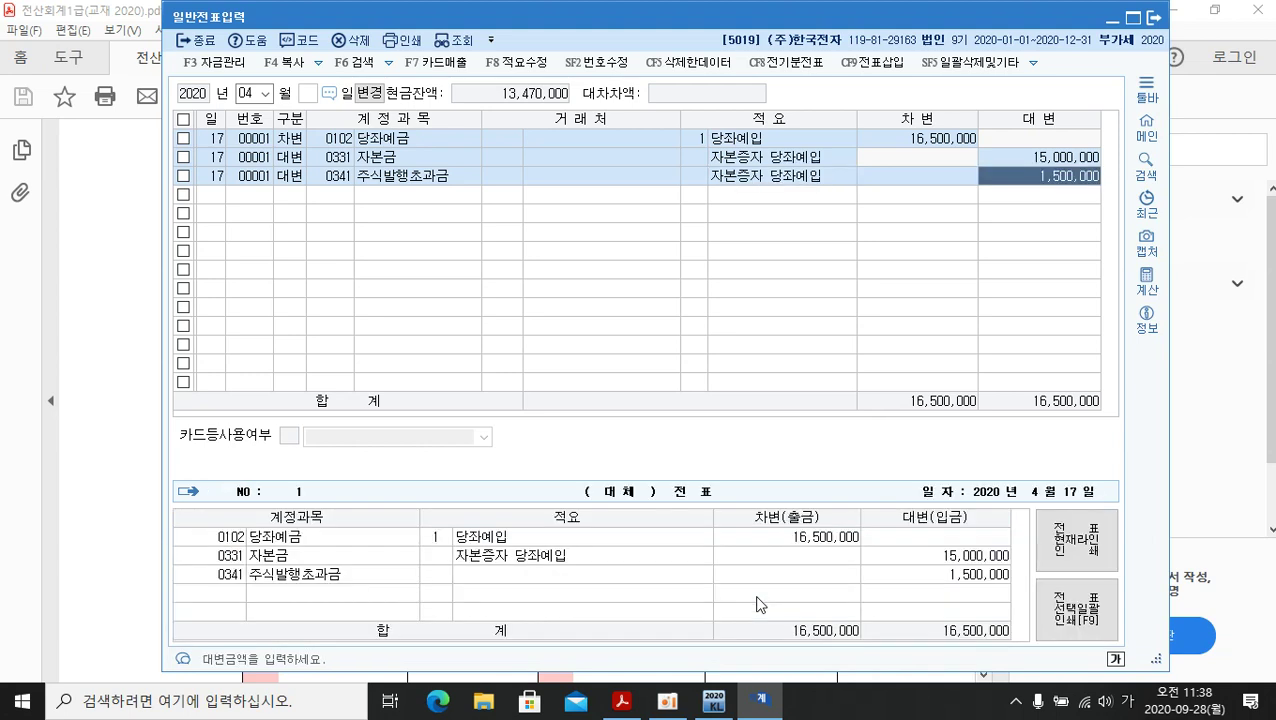
pyautogui.press('Return')
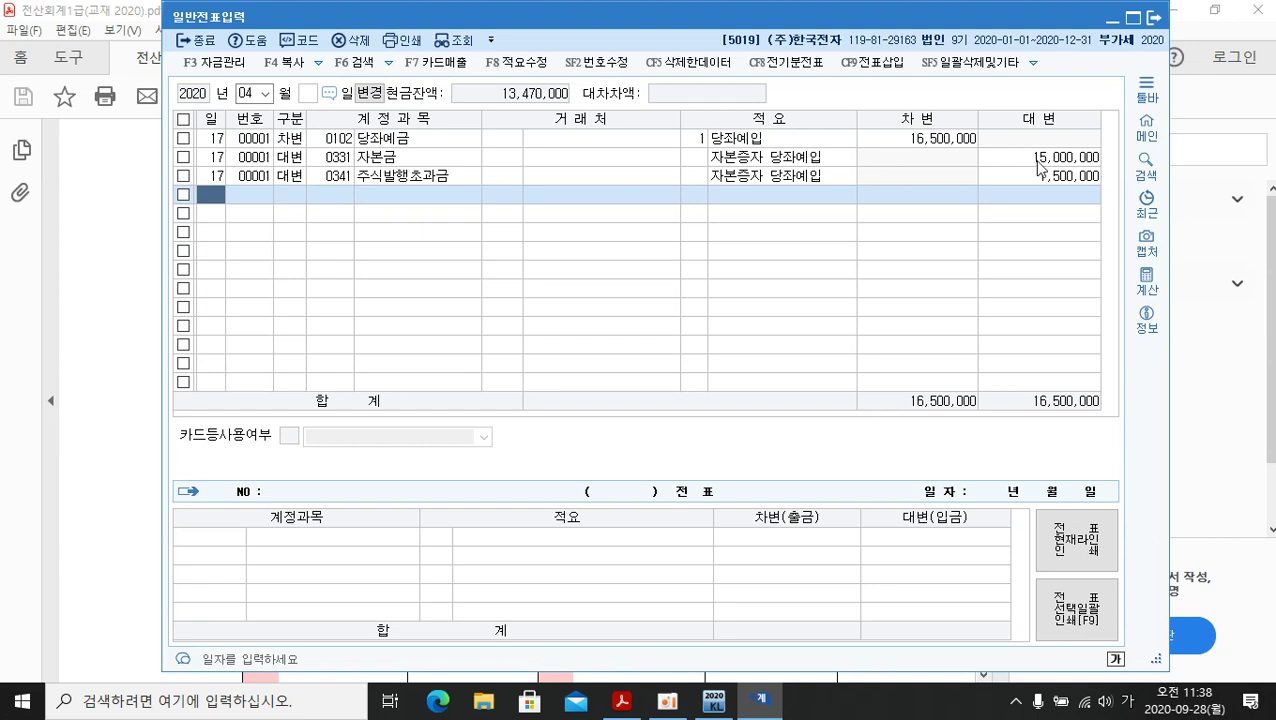
pyautogui.click(1068, 163)
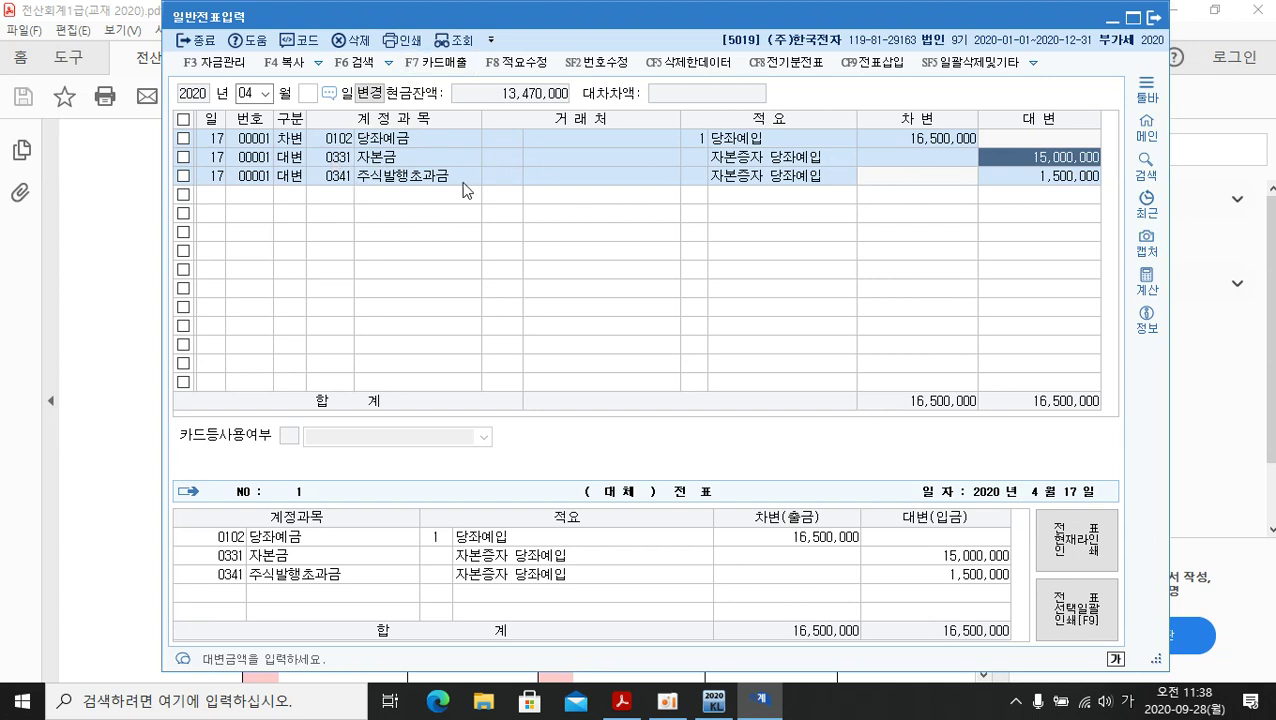
pyautogui.click(212, 194)
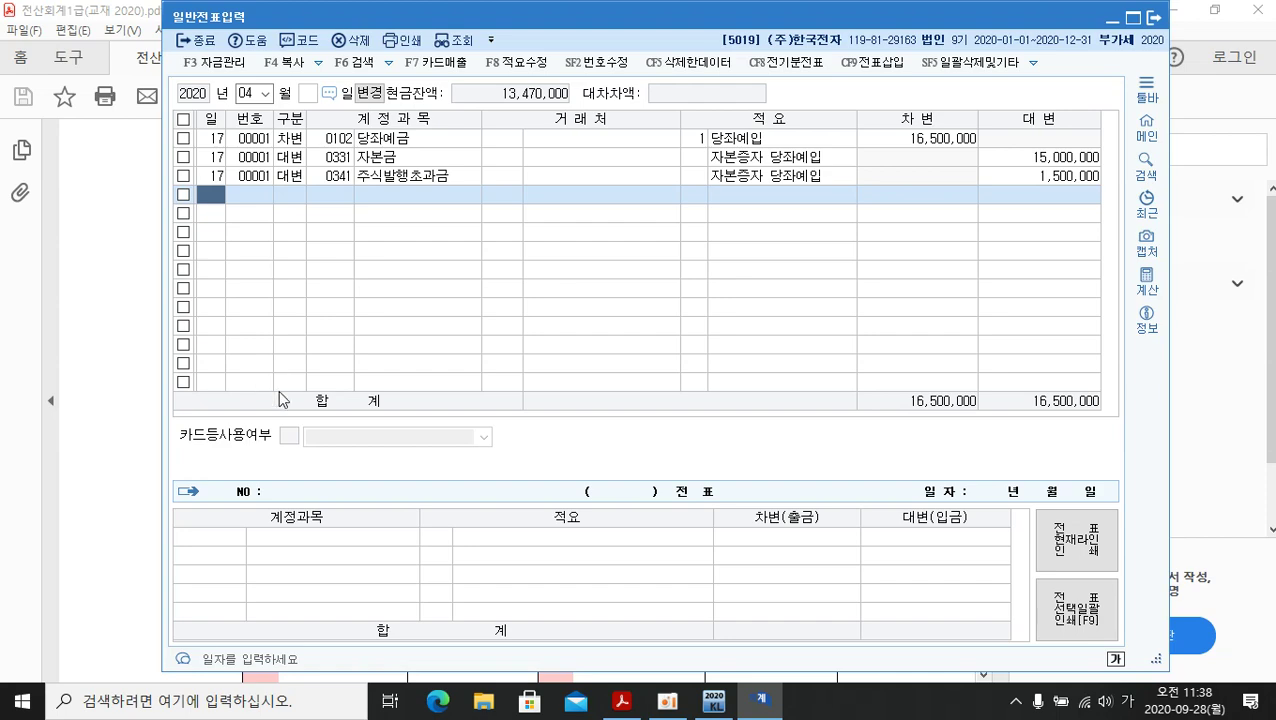
# Check the April 20 transaction in the textbook PDF in Adobe Acrobat Reader, and start a day 20 차변 line for 0107 단기매매증권 in 일반전표입력
pyautogui.click(622, 705)
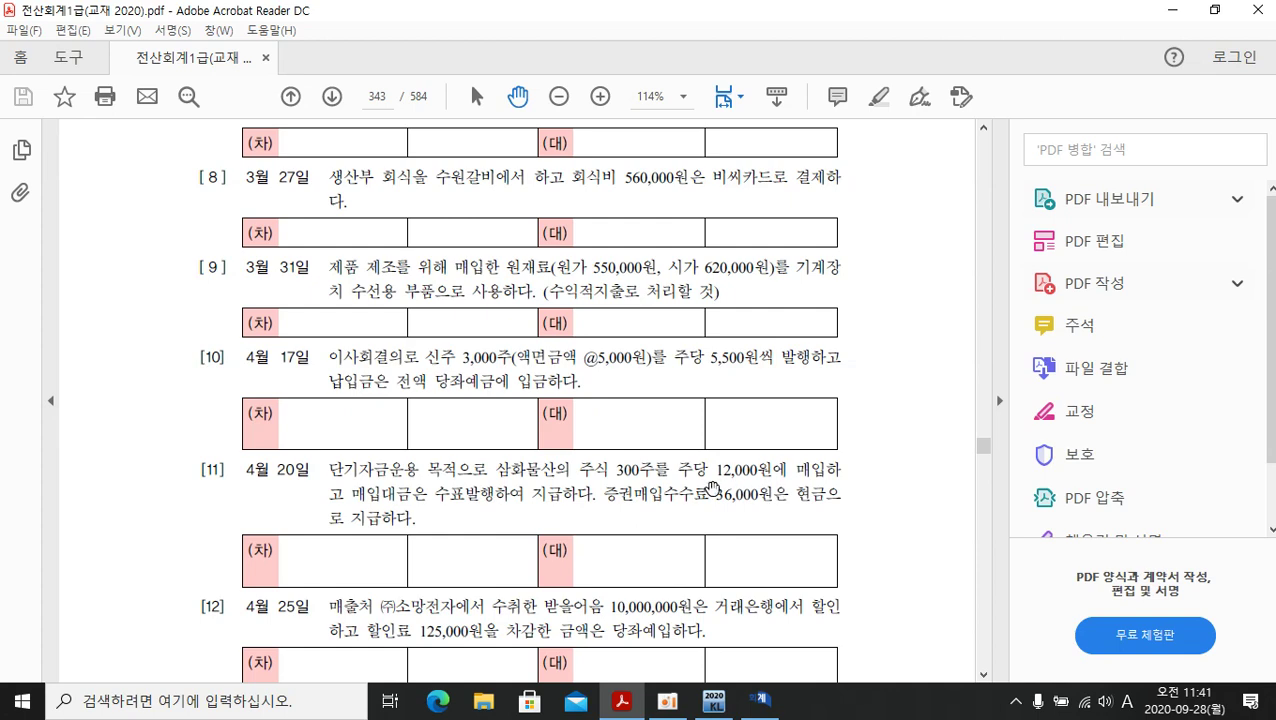
pyautogui.click(760, 700)
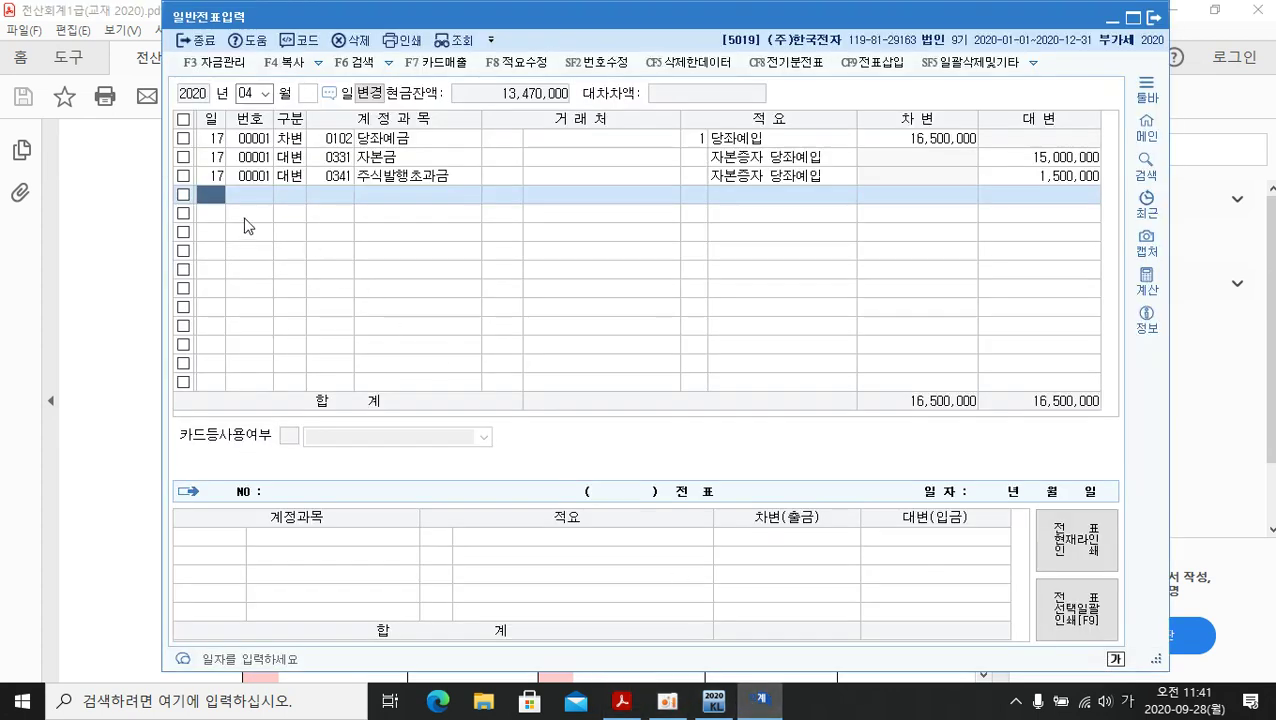
pyautogui.write('20')
pyautogui.press('Return')
pyautogui.write('3')
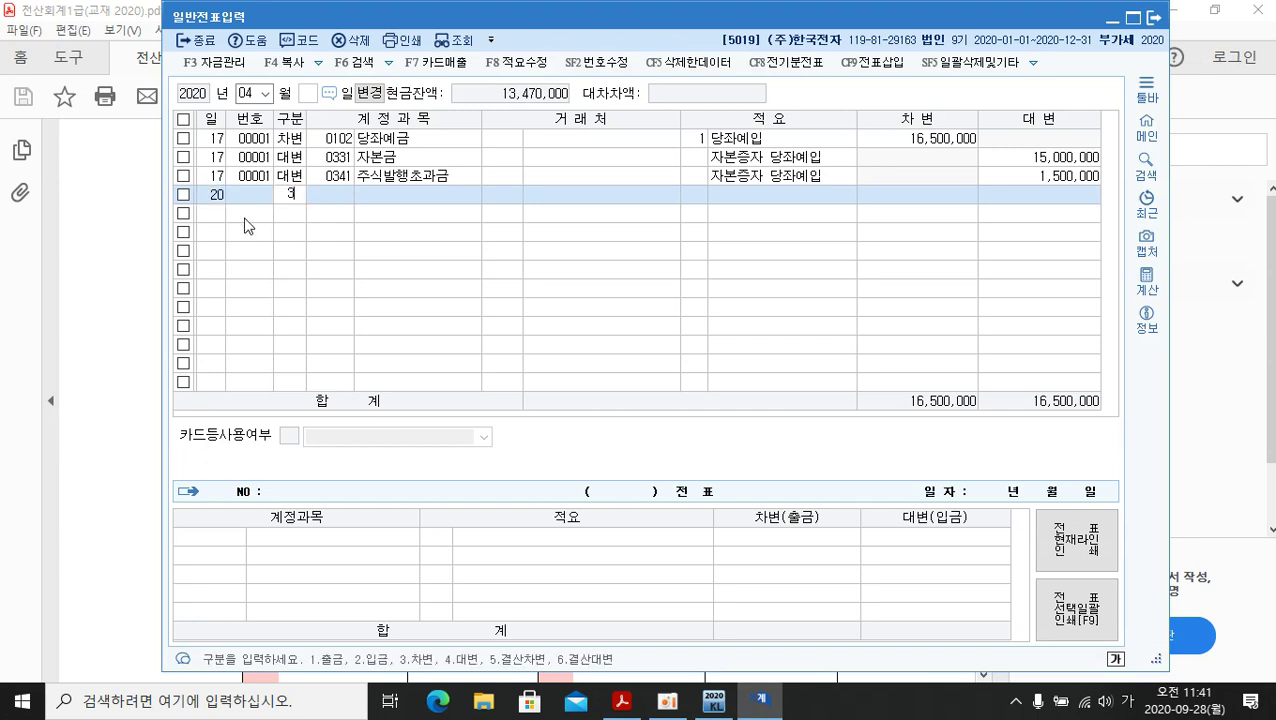
pyautogui.press('Return')
pyautogui.write('단기')
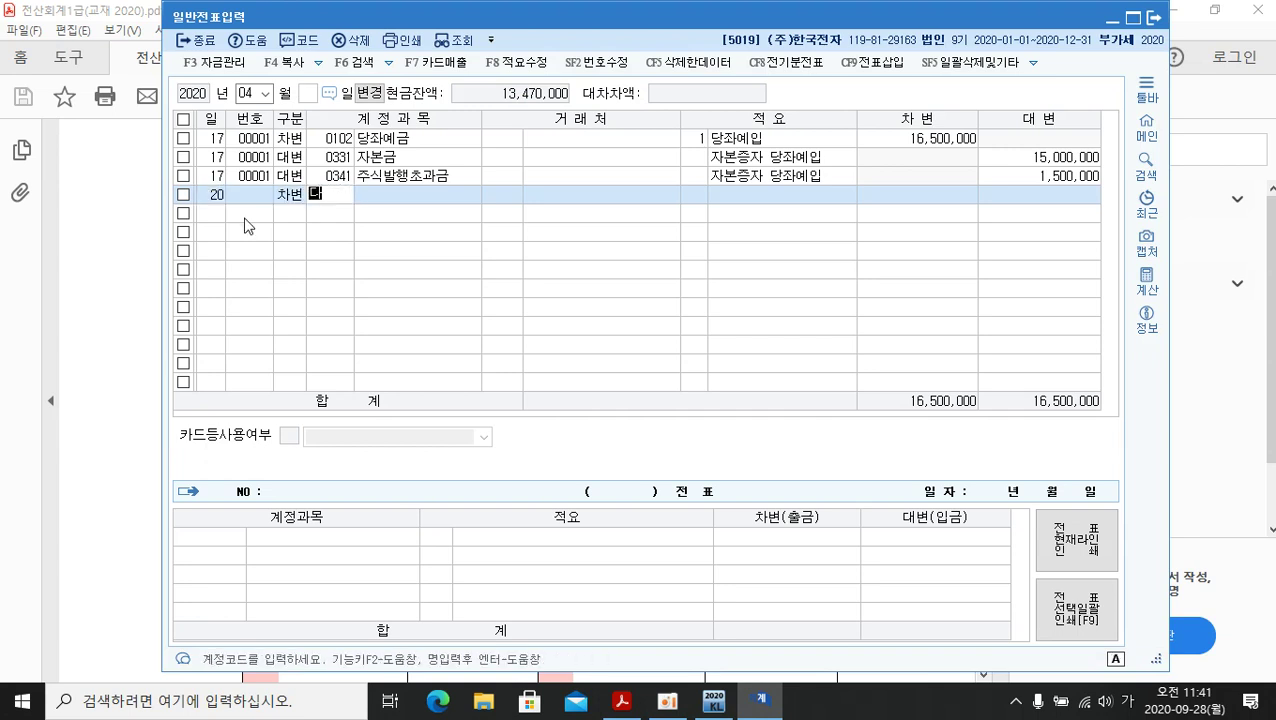
pyautogui.press('Return')
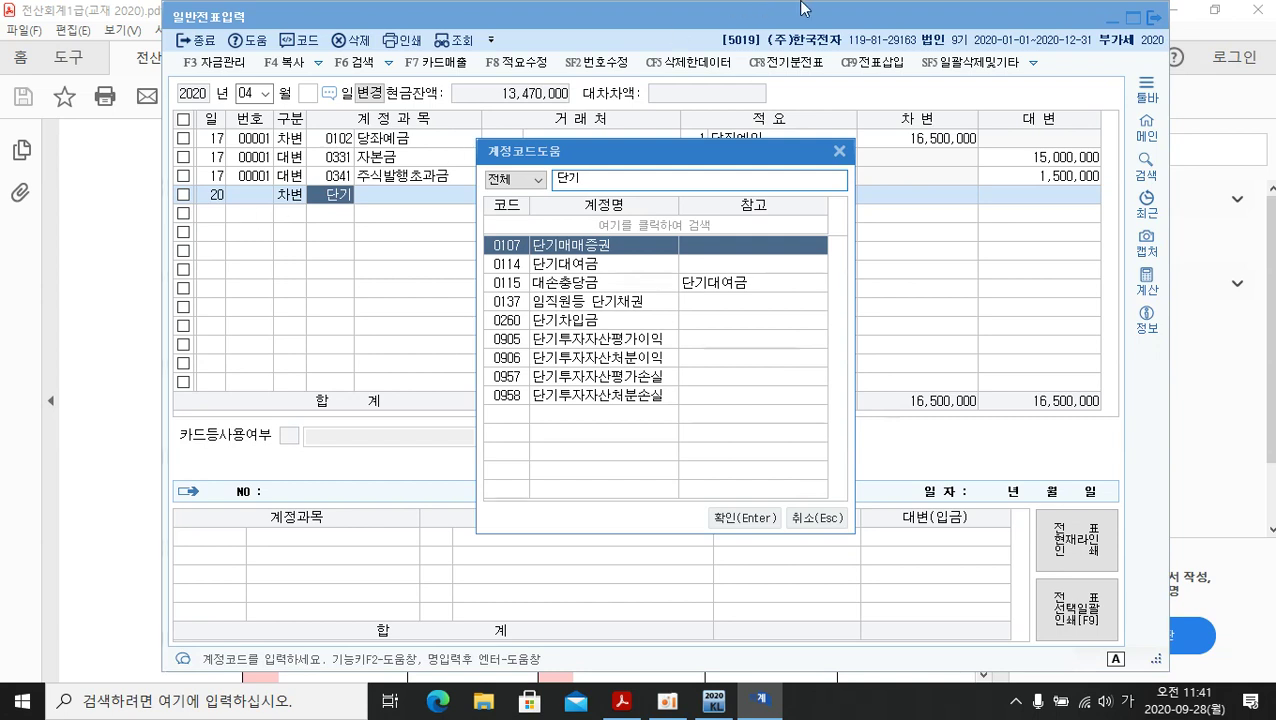
pyautogui.press('Return')
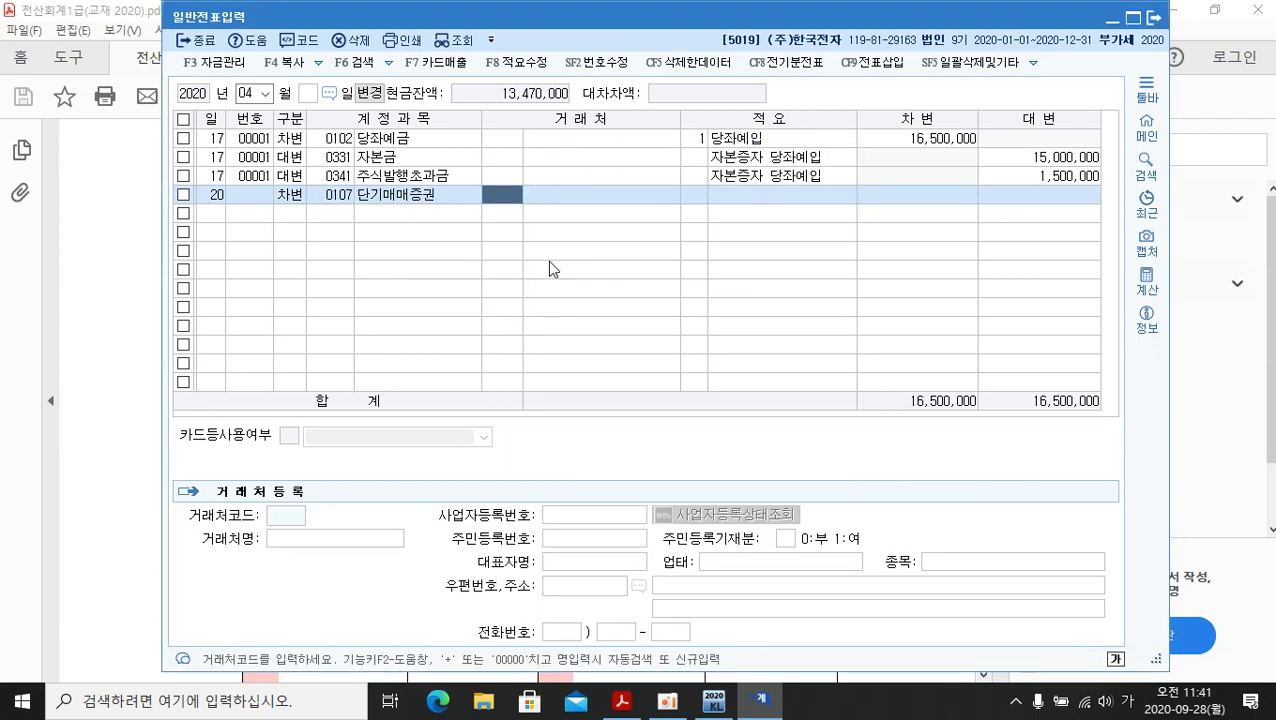
# Complete the April 20 단기매매증권 debit line with no 거래처, 적요 1 주식매입 and 3,600,000
pyautogui.press('Return')
pyautogui.press('Return')
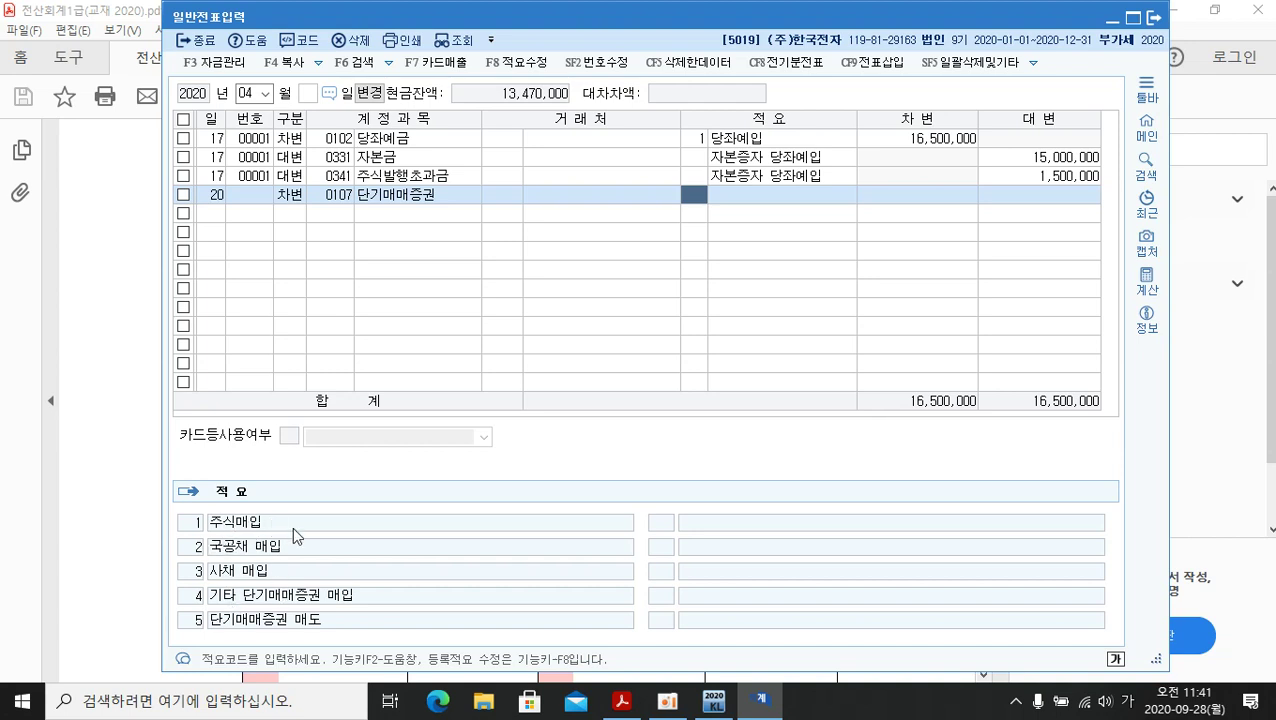
pyautogui.write('1')
pyautogui.press('Return')
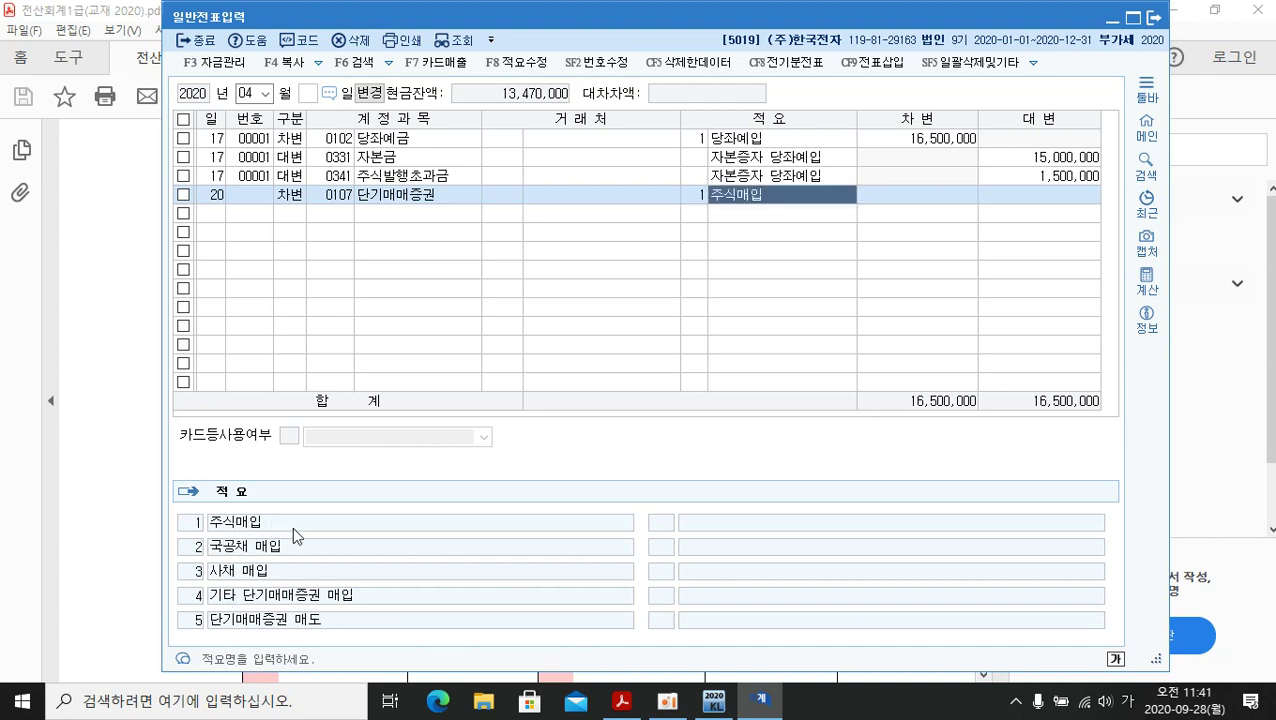
pyautogui.press('Return')
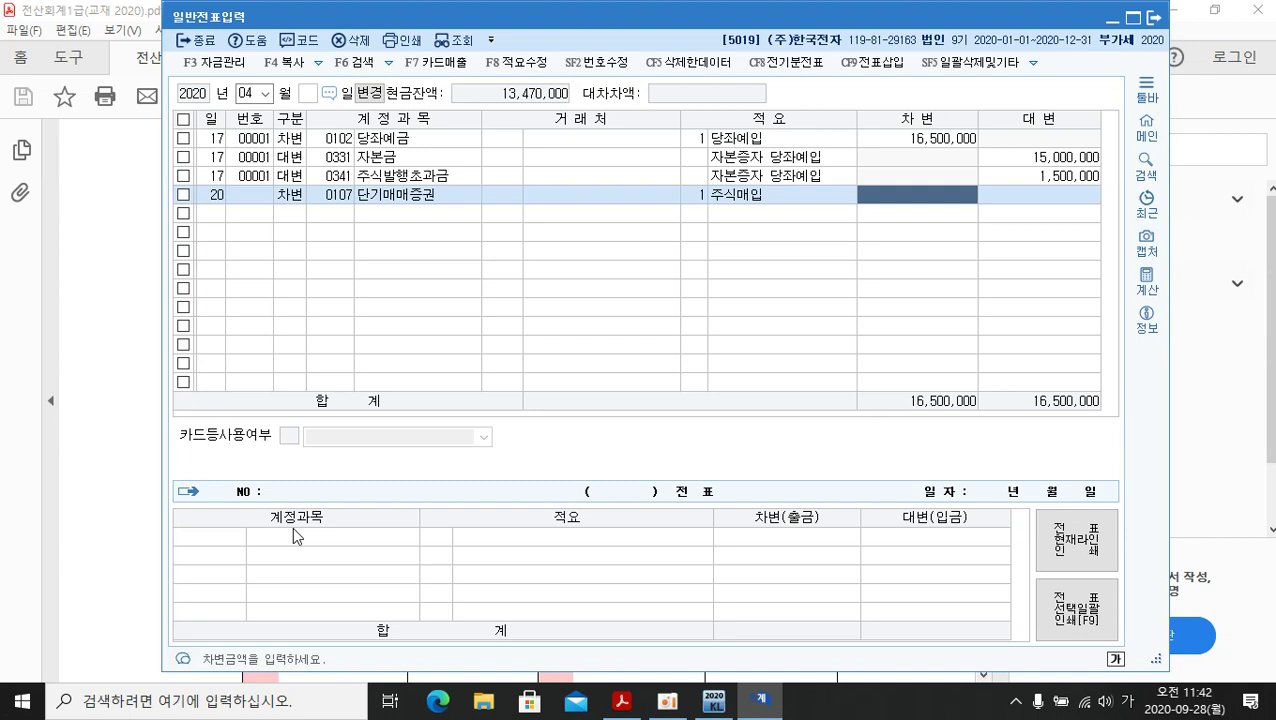
pyautogui.write('3600000')
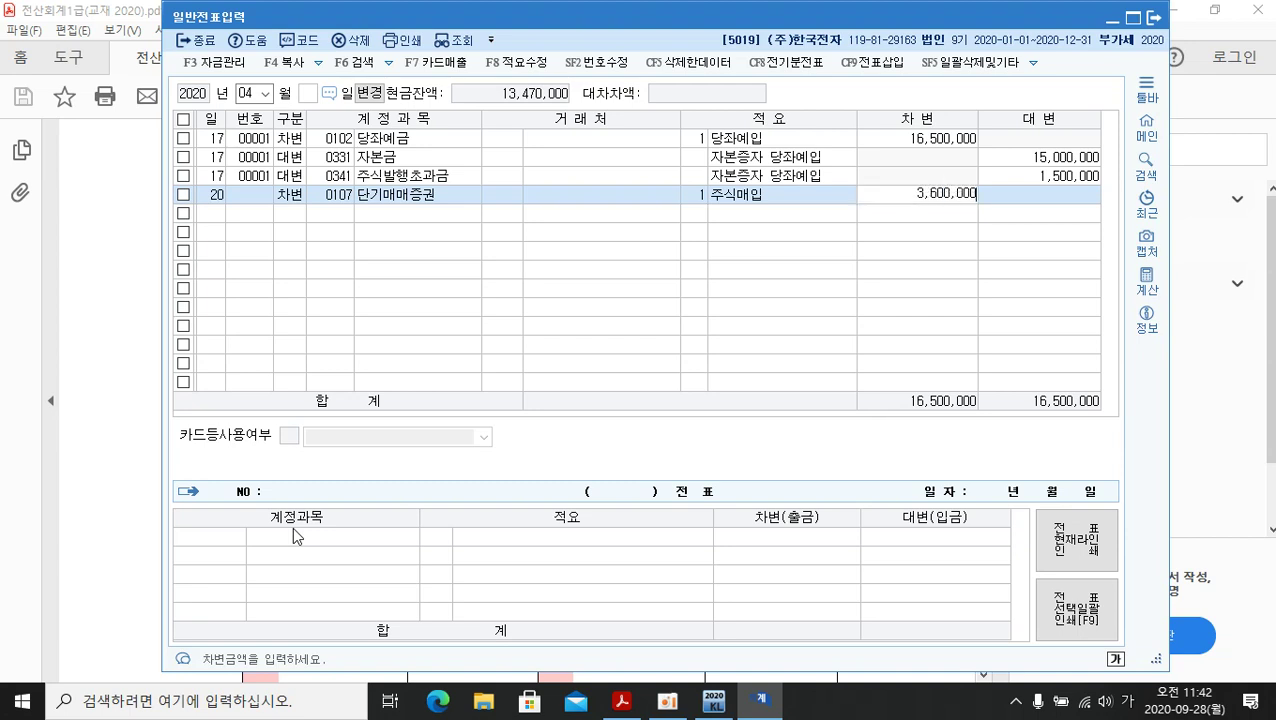
pyautogui.press('Return')
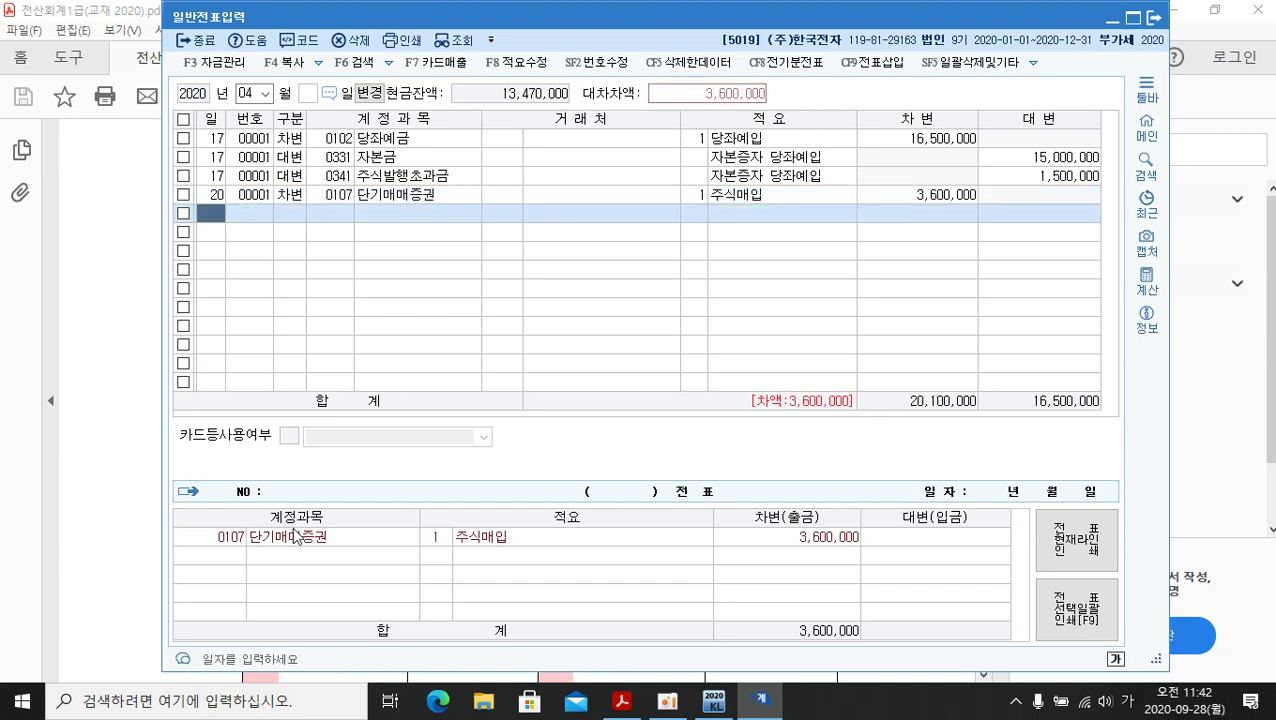
# Add a 차변 line for day 20 with account 0831 수수료비용 (판매관리비), found by searching accounts for 수수
pyautogui.write('20')
pyautogui.press('Return')
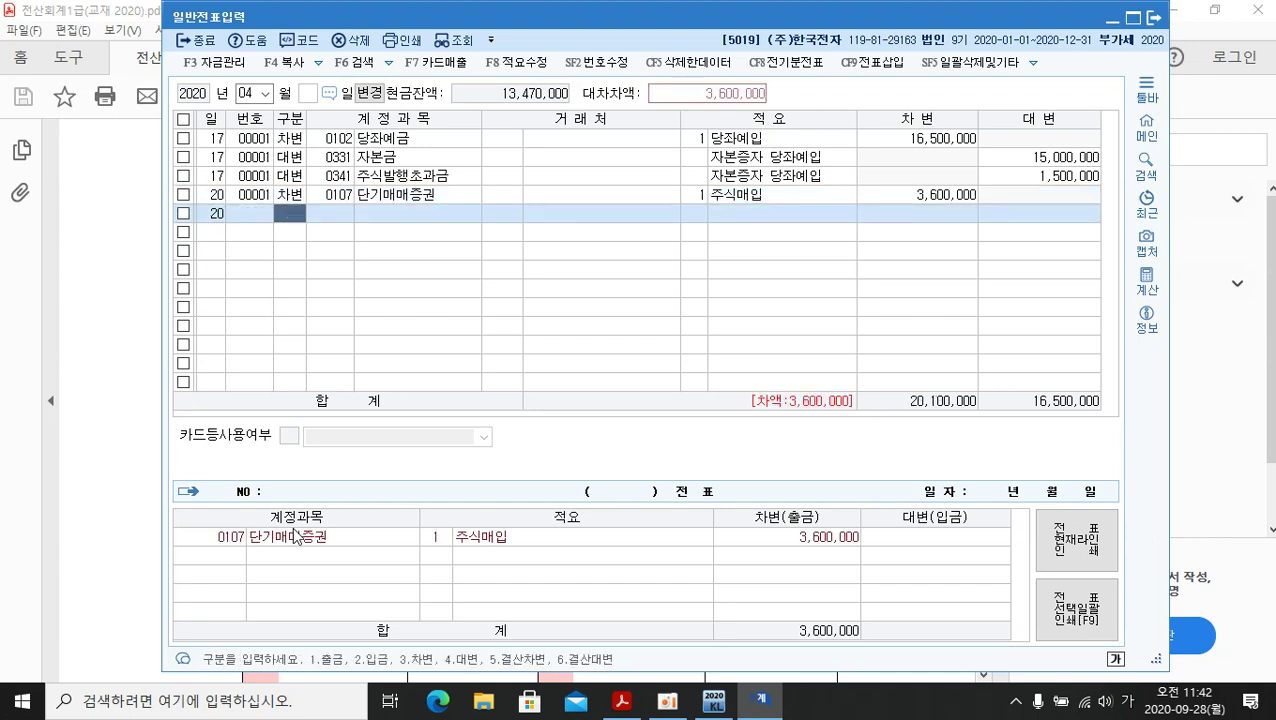
pyautogui.write('3')
pyautogui.press('Return')
pyautogui.write('수수')
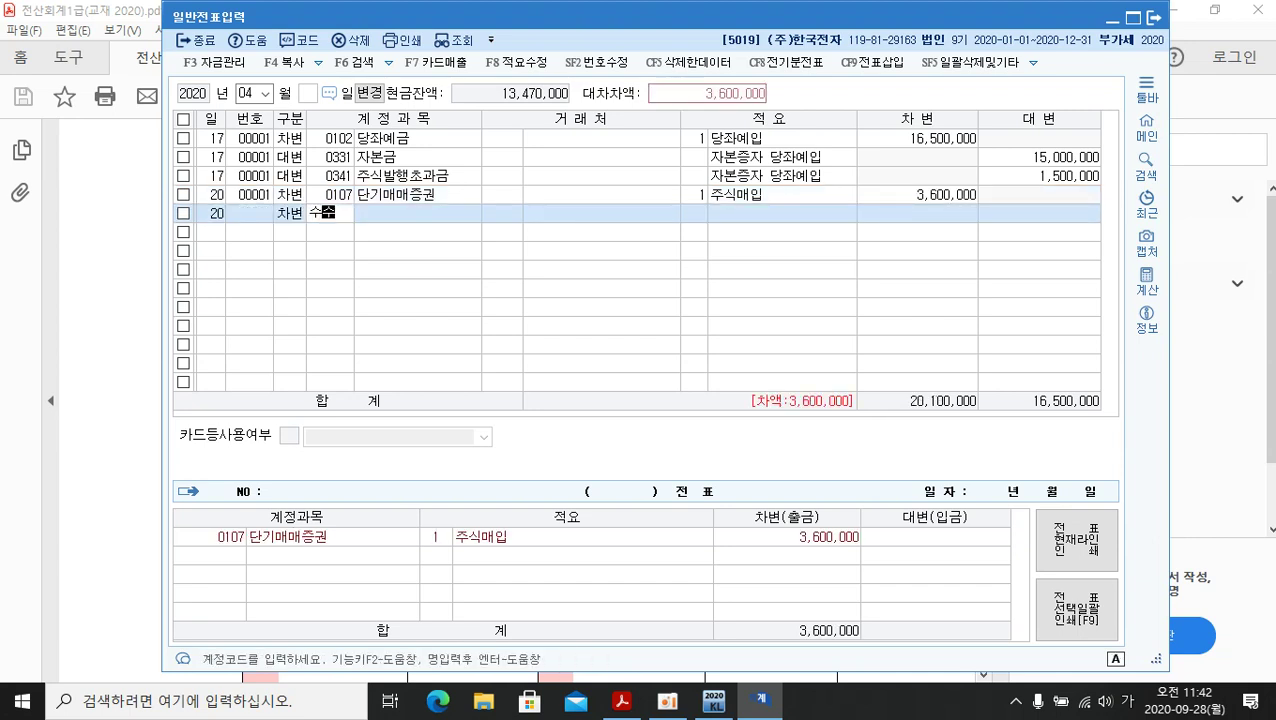
pyautogui.press('Return')
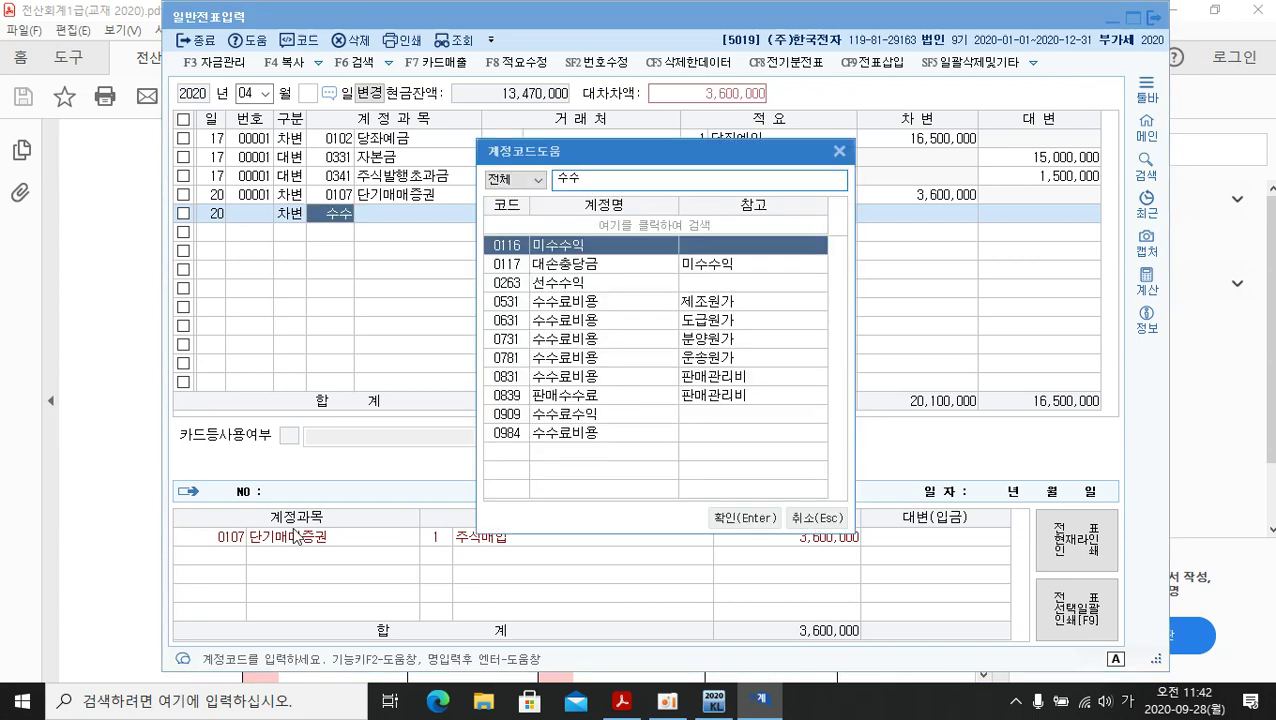
pyautogui.press('Down')
pyautogui.press('Down')
pyautogui.press('Down')
pyautogui.press('Down')
pyautogui.press('Down')
pyautogui.press('Down')
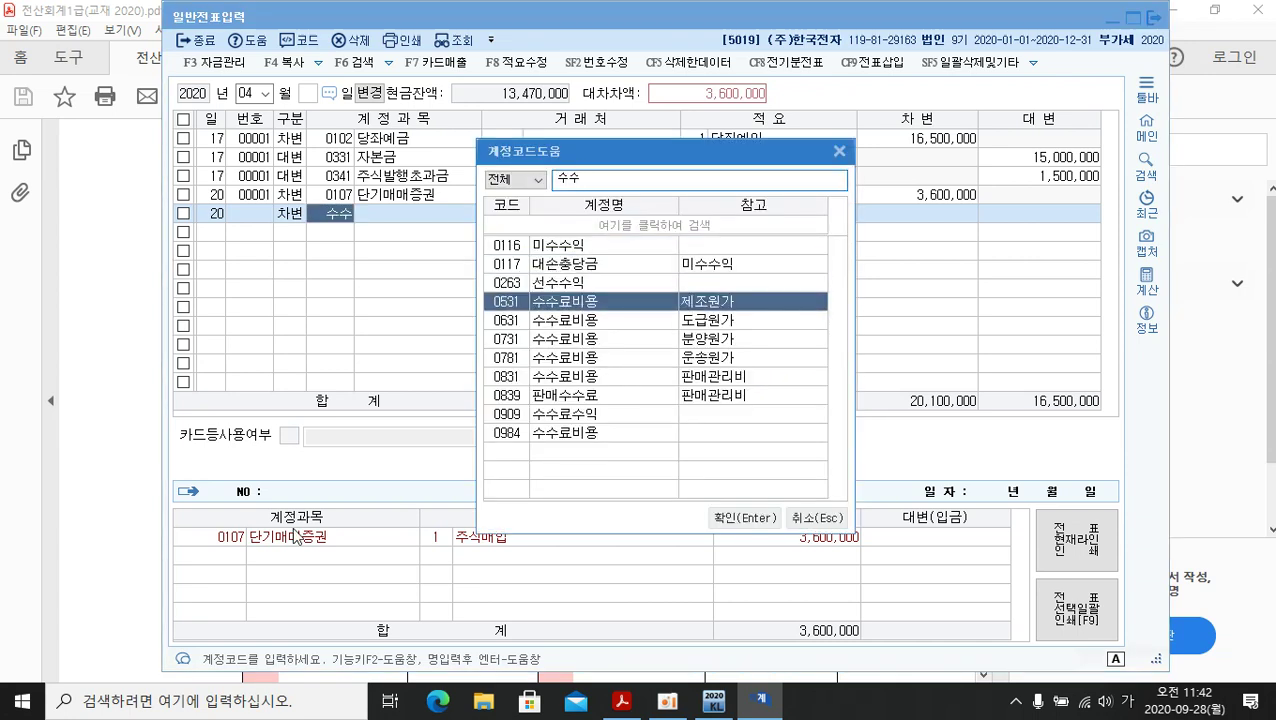
pyautogui.press('Down')
pyautogui.press('Down')
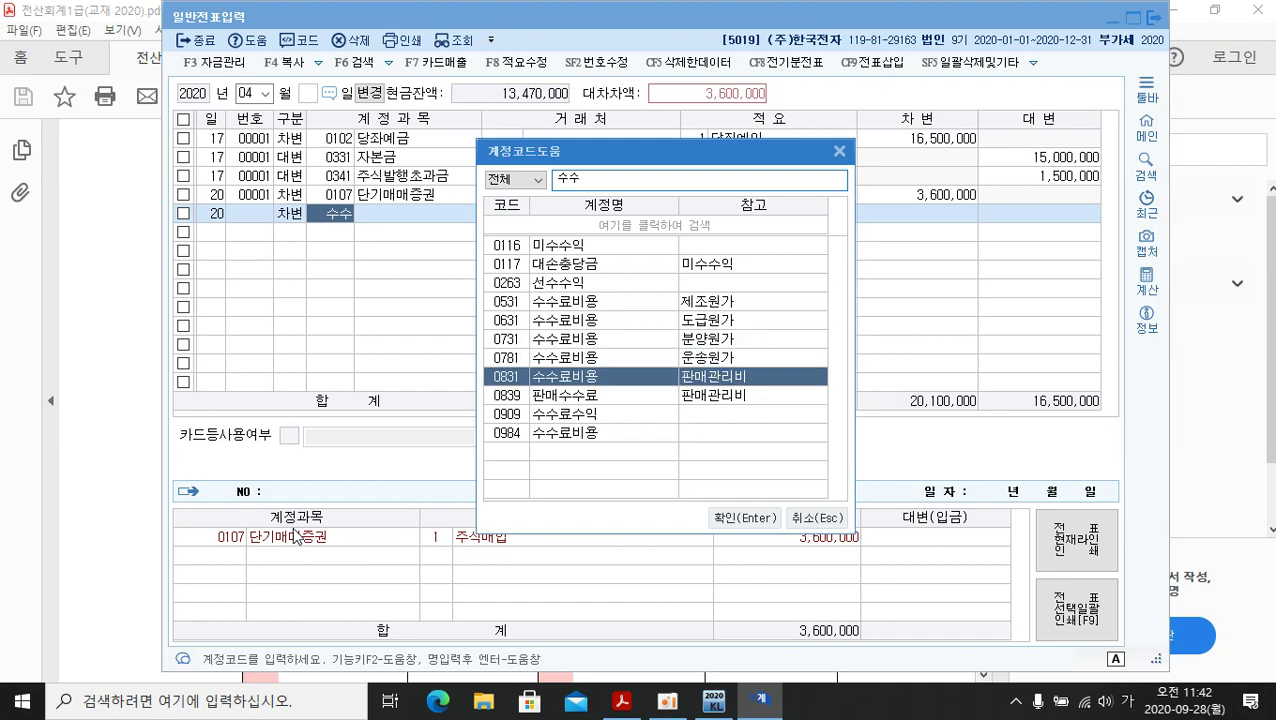
pyautogui.press('Up')
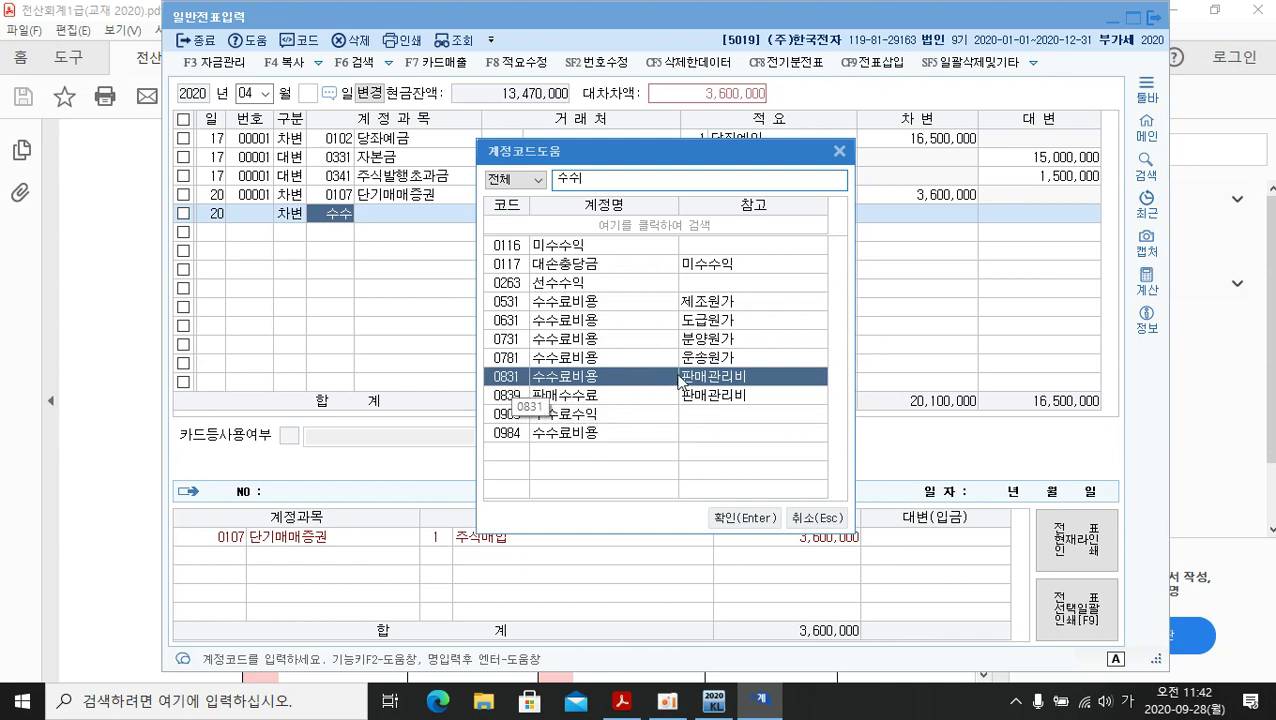
pyautogui.doubleClick(712, 376)
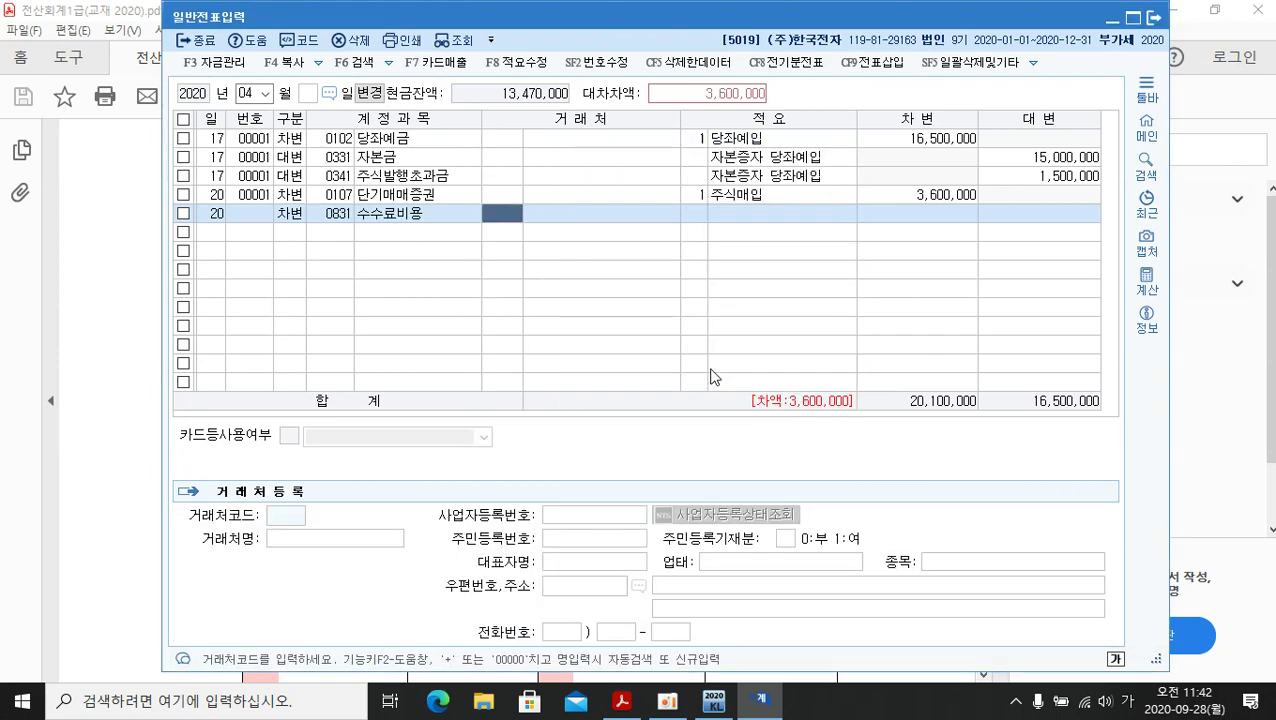
# Complete the 수수료비용 line with no 거래처, 적요 주식매입 and a debit of 36,000
pyautogui.press('Return')
pyautogui.press('Return')
pyautogui.press('Return')
pyautogui.press('Return')
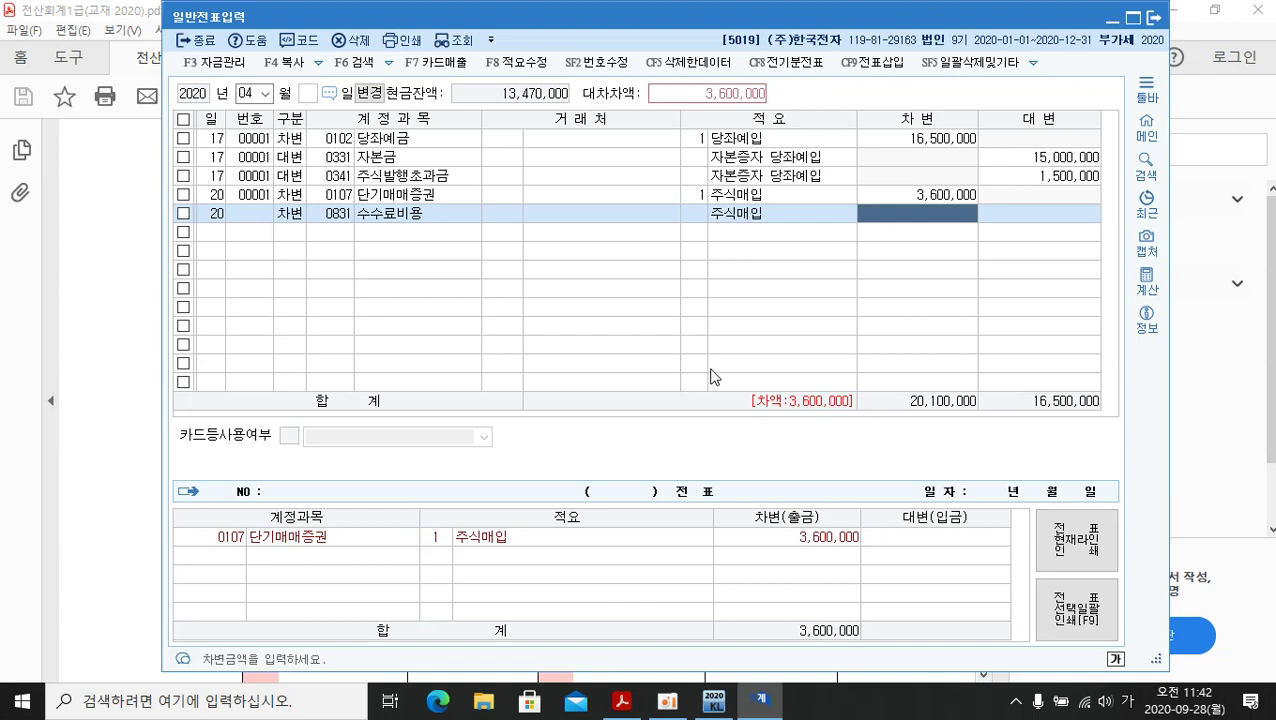
pyautogui.write('360000')
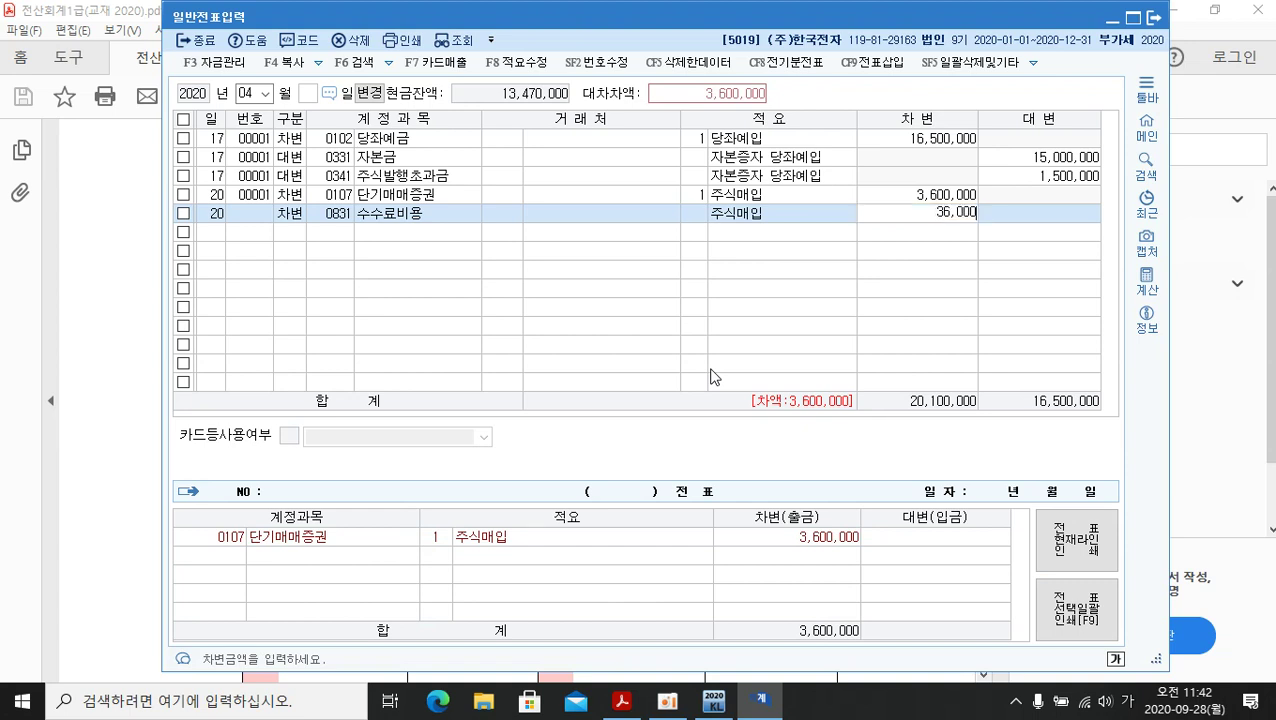
pyautogui.press('Return')
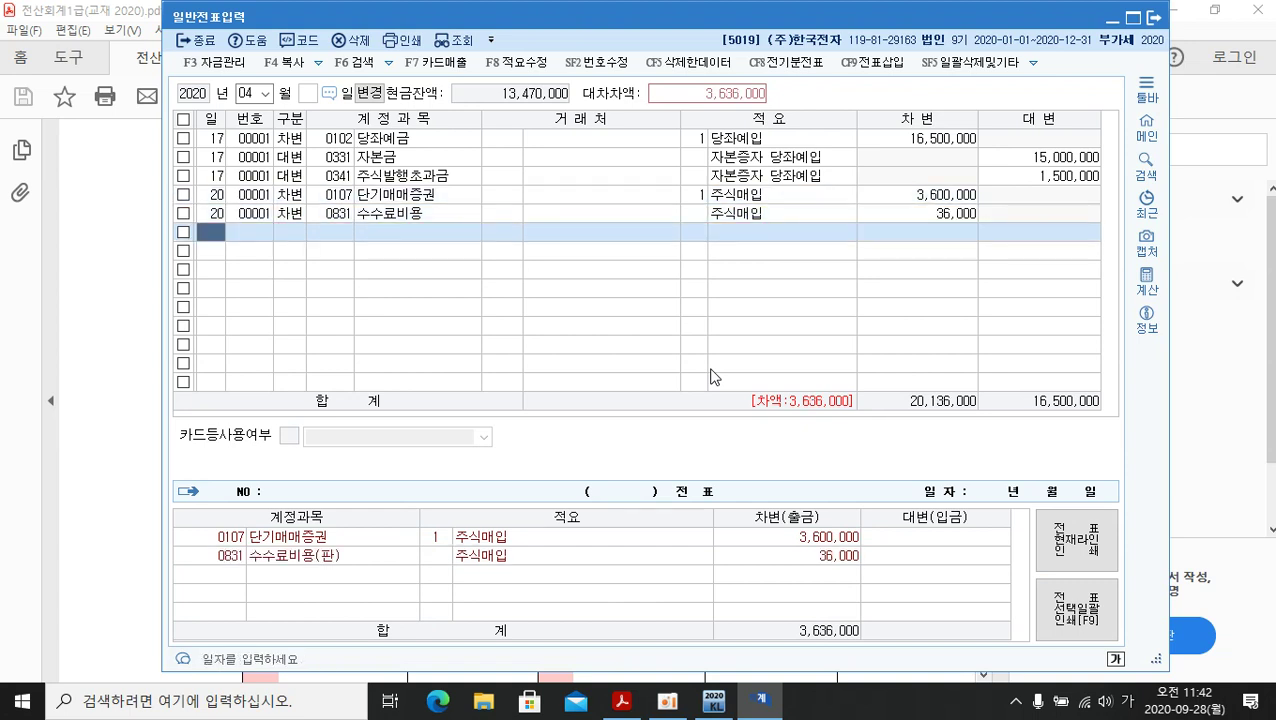
# Add a day 20 대변 line for 0102 당좌예금 with no 거래처, 적요 주식매입 and a credit of 3,600,000
pyautogui.press('Return')
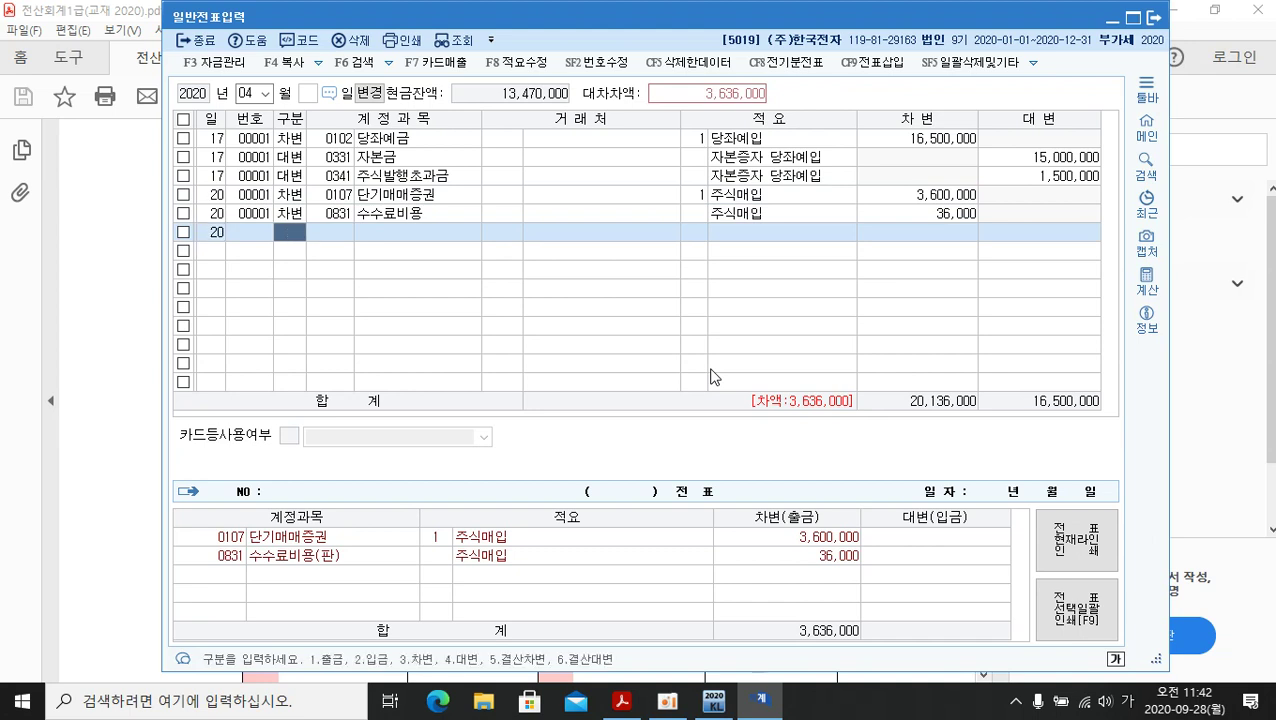
pyautogui.write('4')
pyautogui.press('Return')
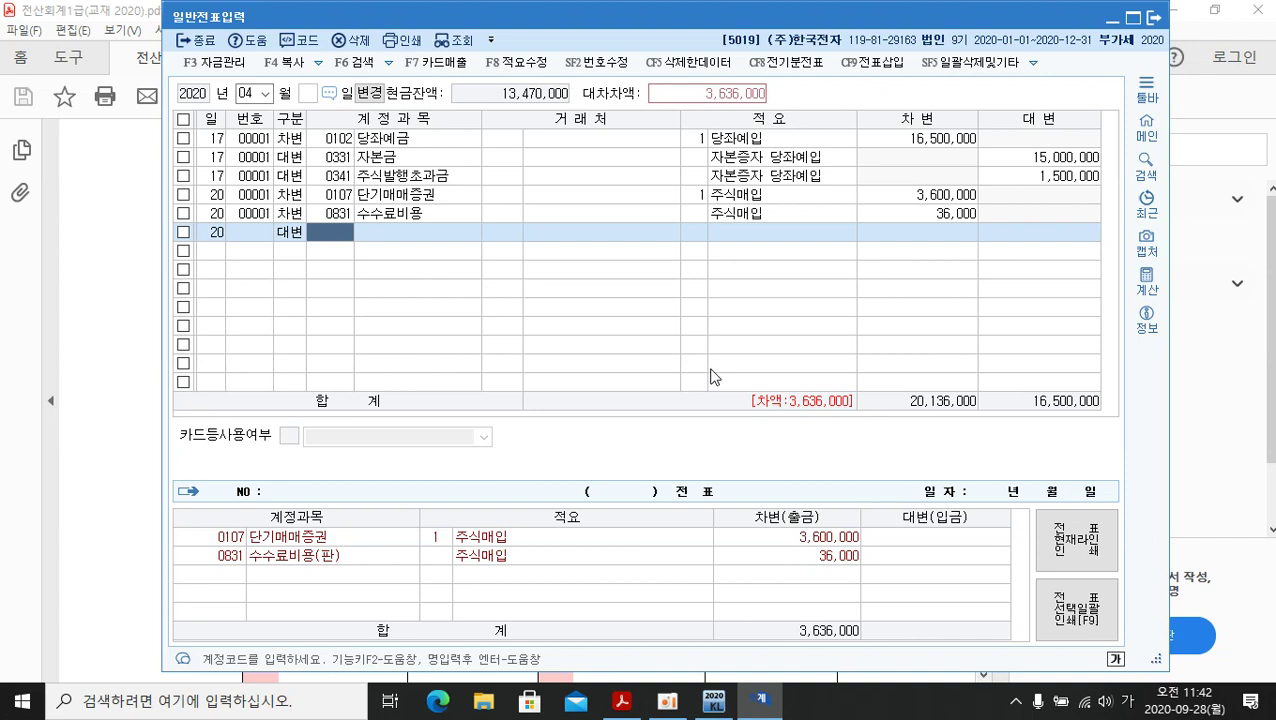
pyautogui.write('102')
pyautogui.press('Return')
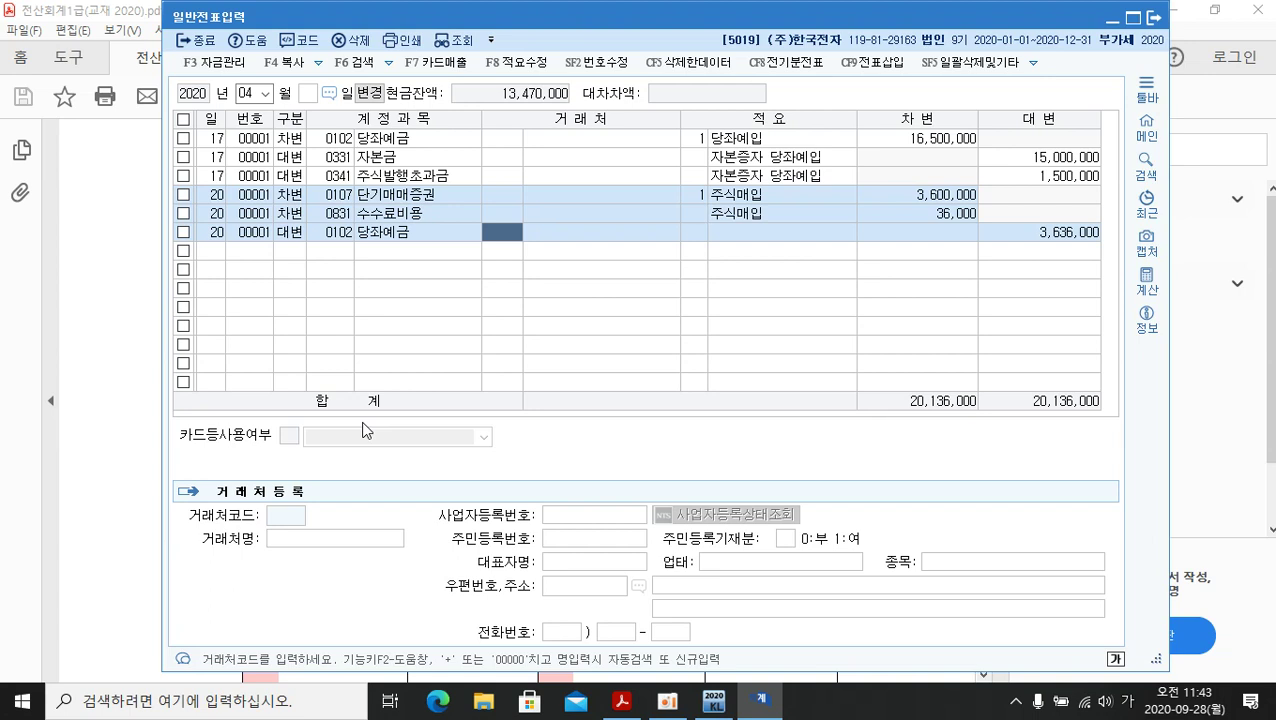
pyautogui.press('Return')
pyautogui.press('Return')
pyautogui.press('Return')
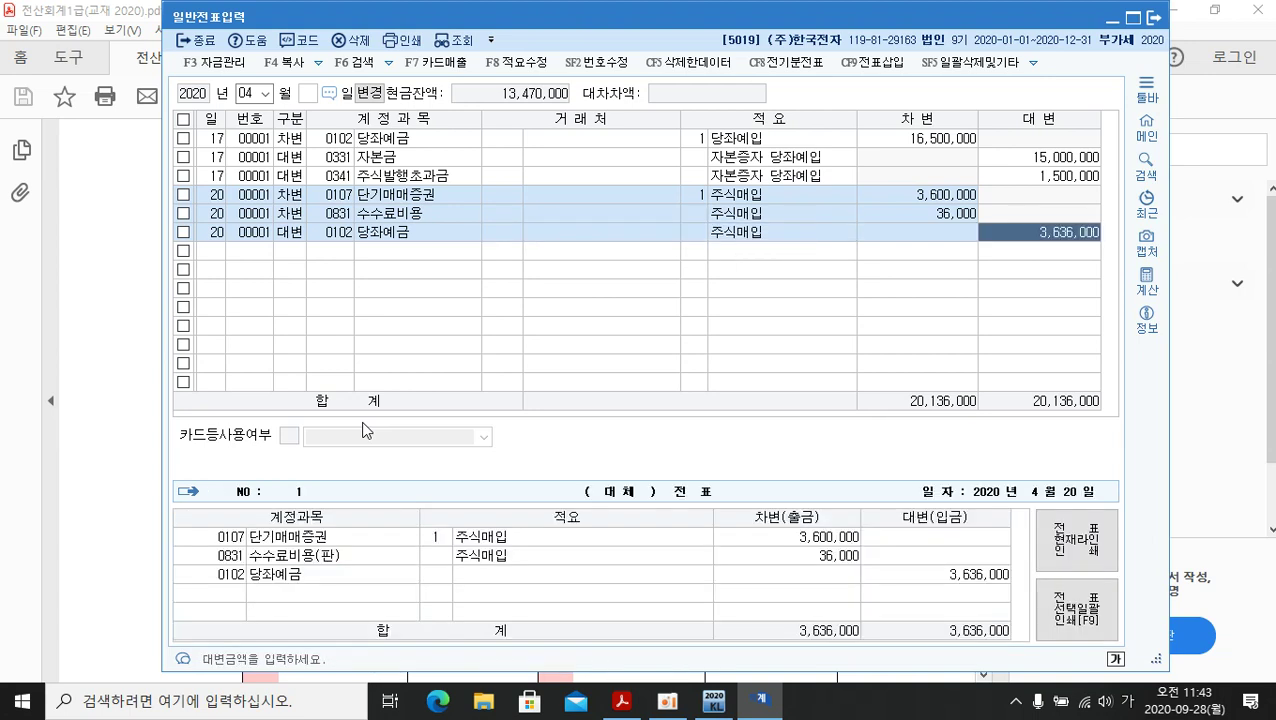
pyautogui.write('3600000')
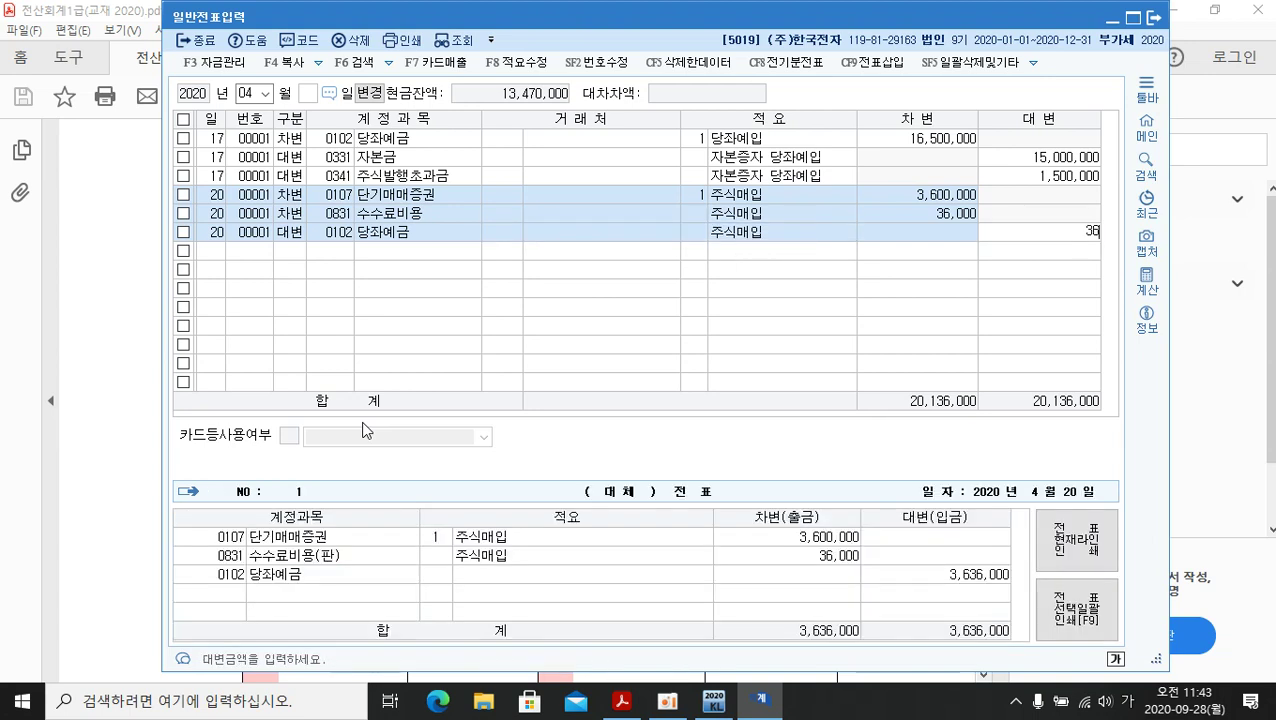
pyautogui.press('Return')
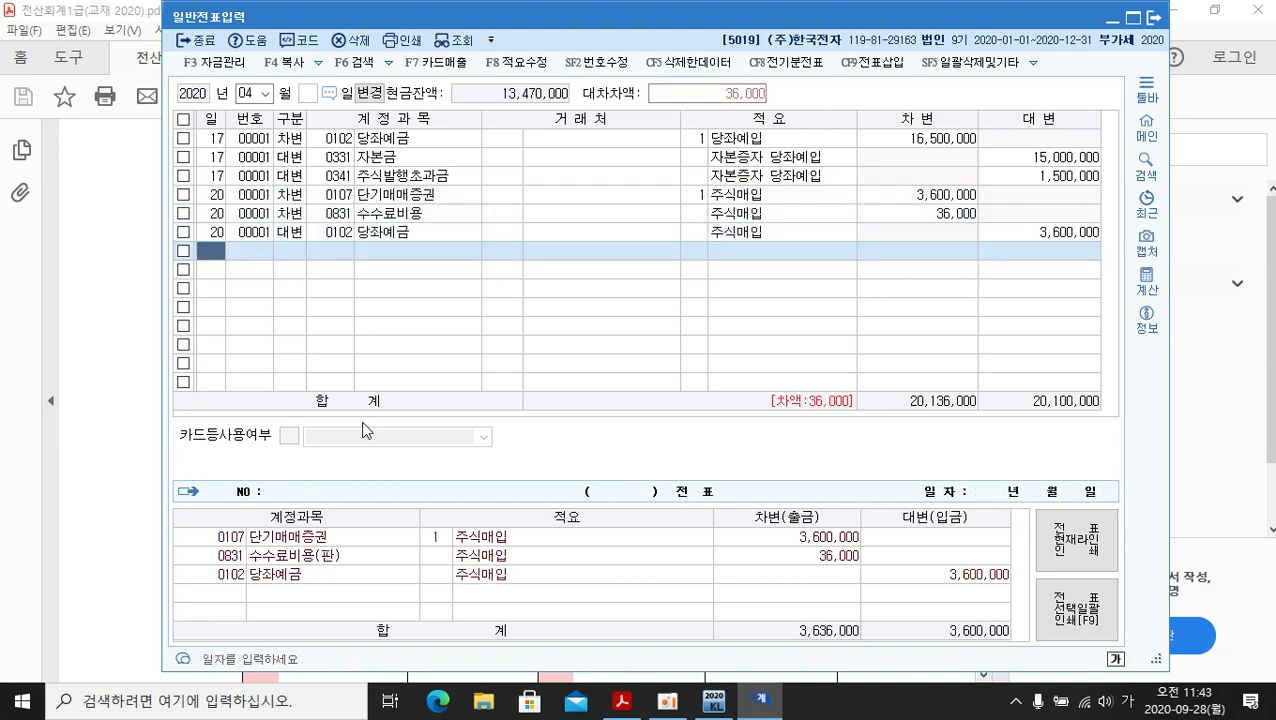
# Add a day 20 대변 line for 0101 현금 with no 거래처, 적요 주식매입 and a credit of 36,000
pyautogui.press('Return')
pyautogui.write('4')
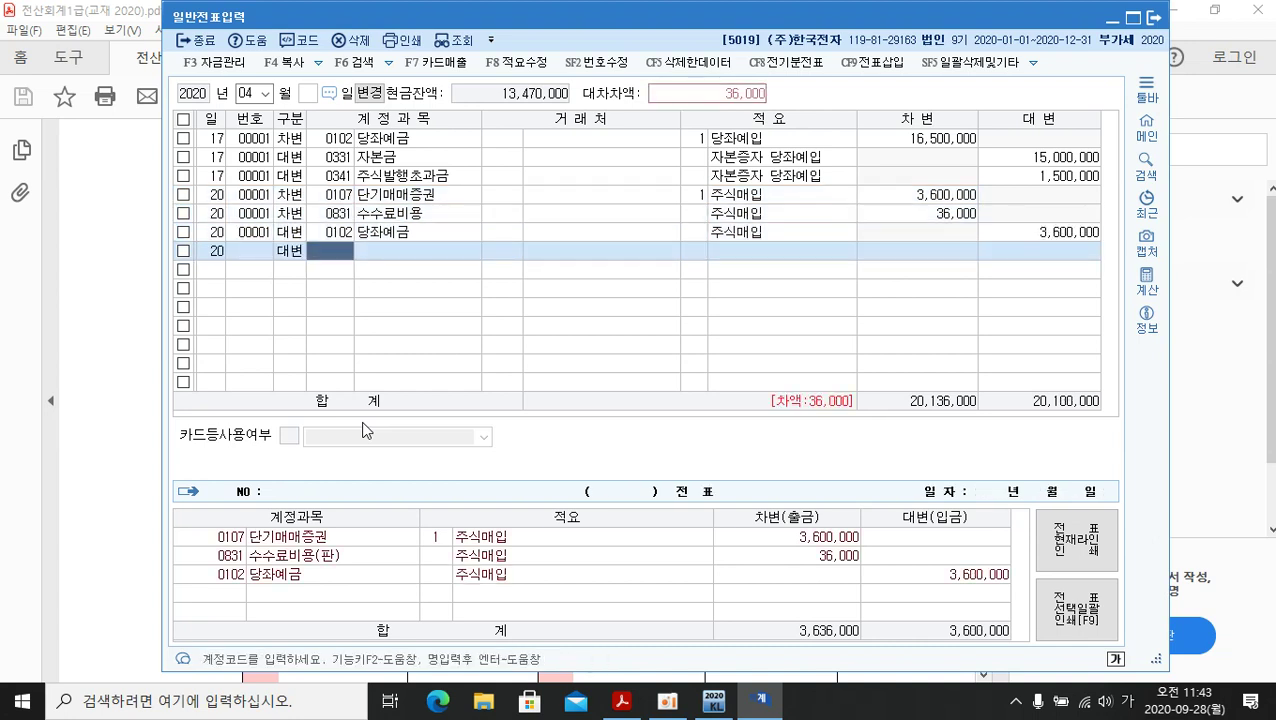
pyautogui.write('10')
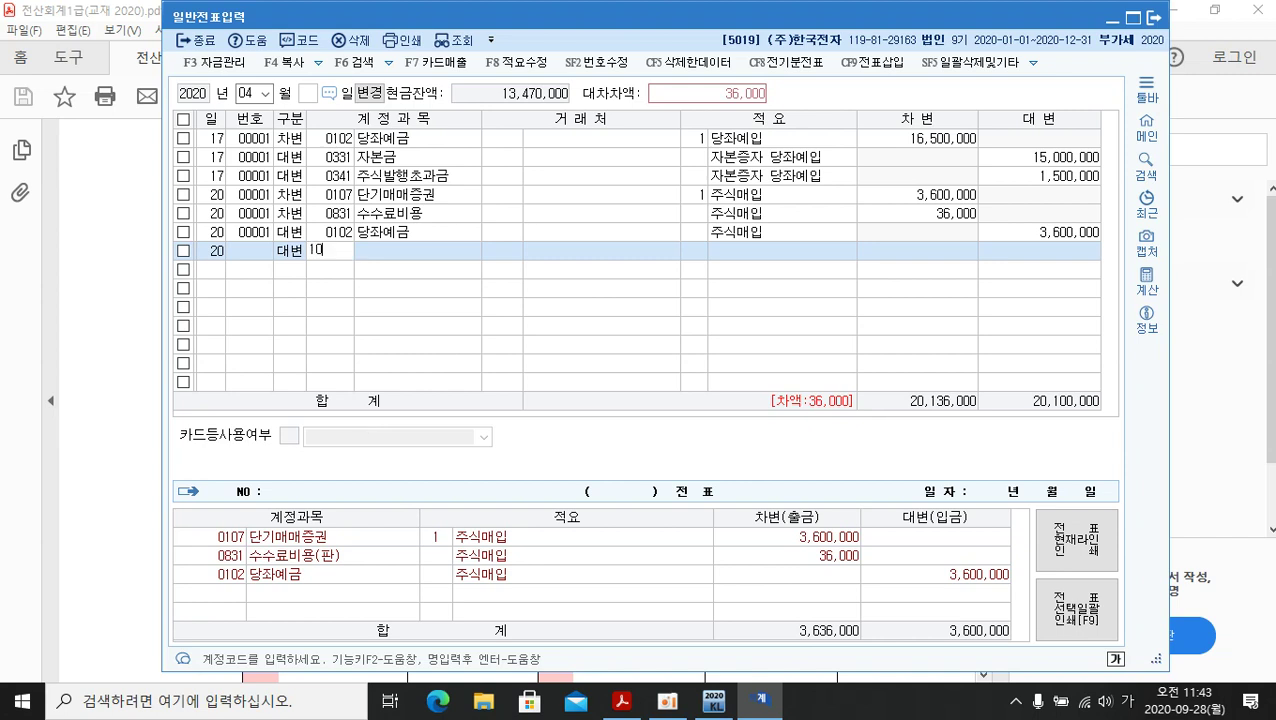
pyautogui.write('1')
pyautogui.press('Return')
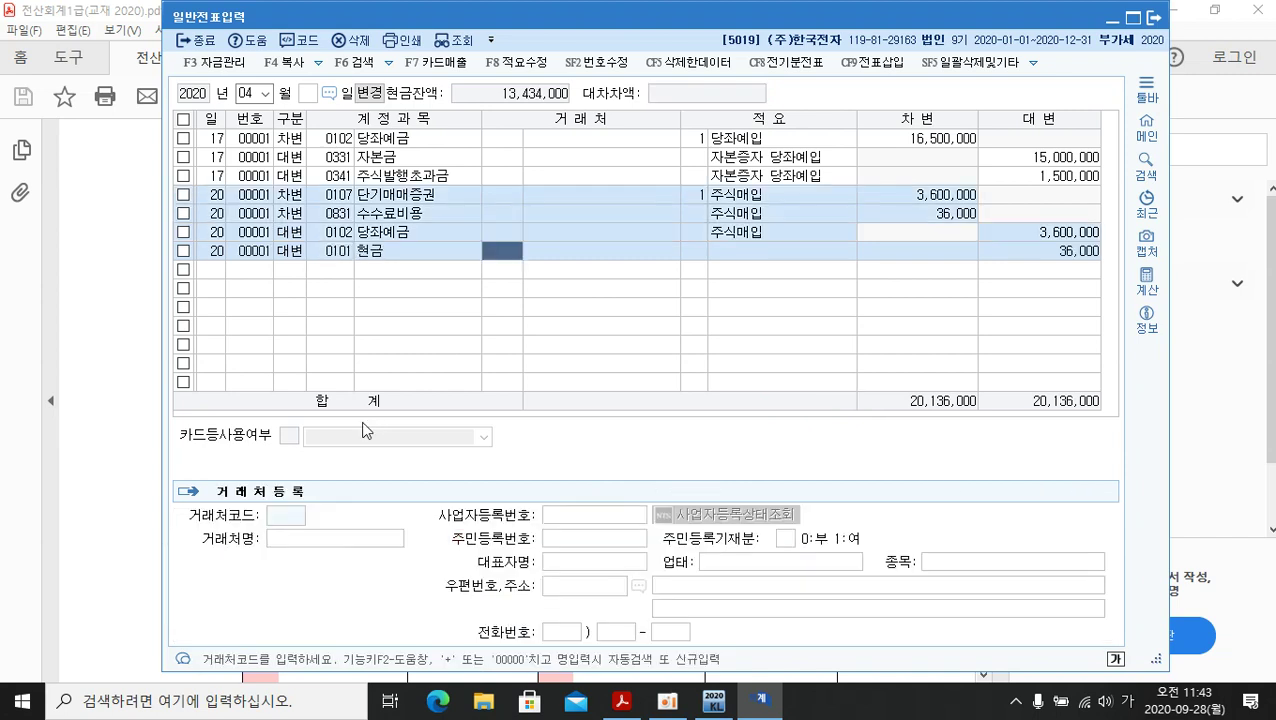
pyautogui.press('Return')
pyautogui.press('Return')
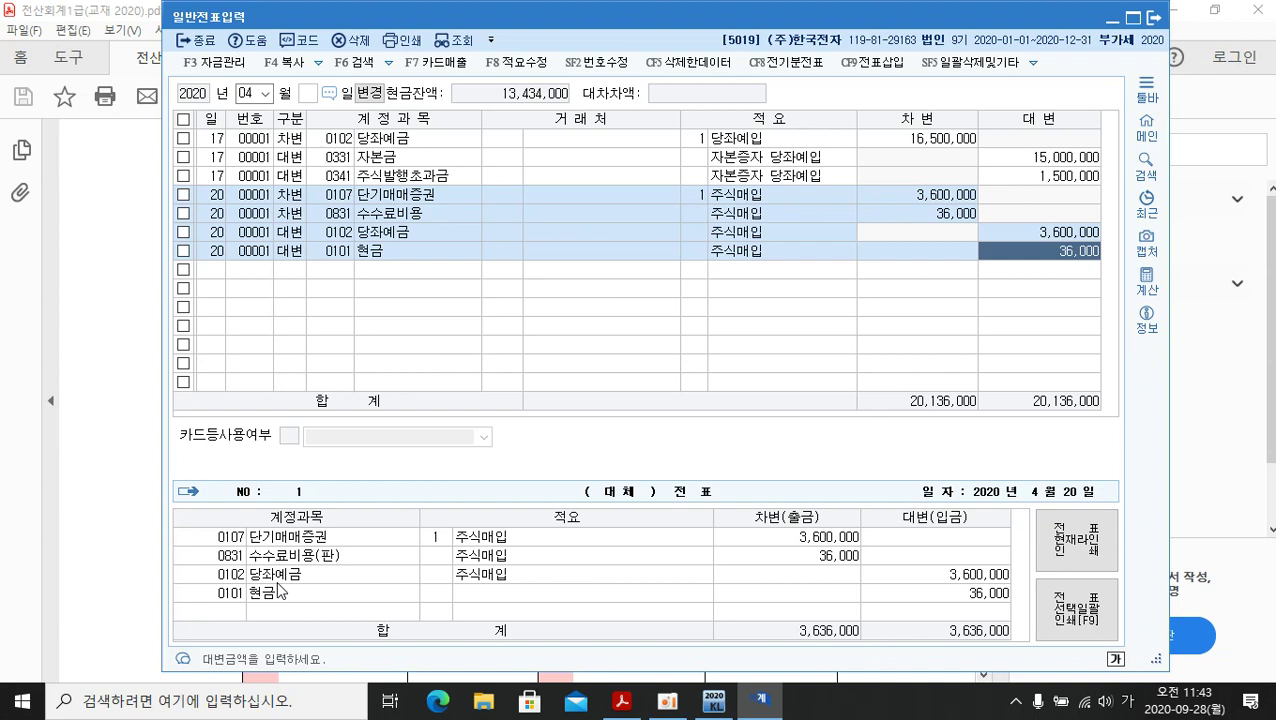
pyautogui.press('Return')
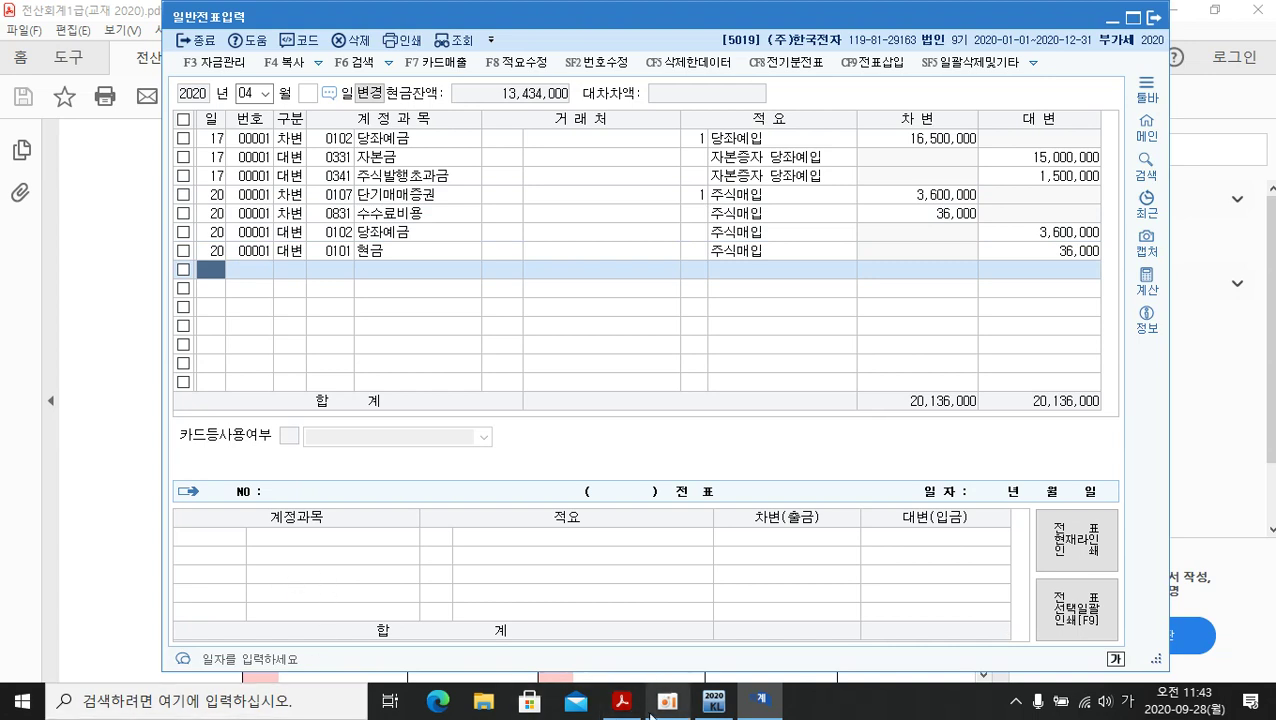
# Check the April 25 transaction in the textbook PDF in Adobe Acrobat Reader, and start a day 25 차변 line for 0102 당좌예금 in 일반전표입력
pyautogui.click(619, 702)
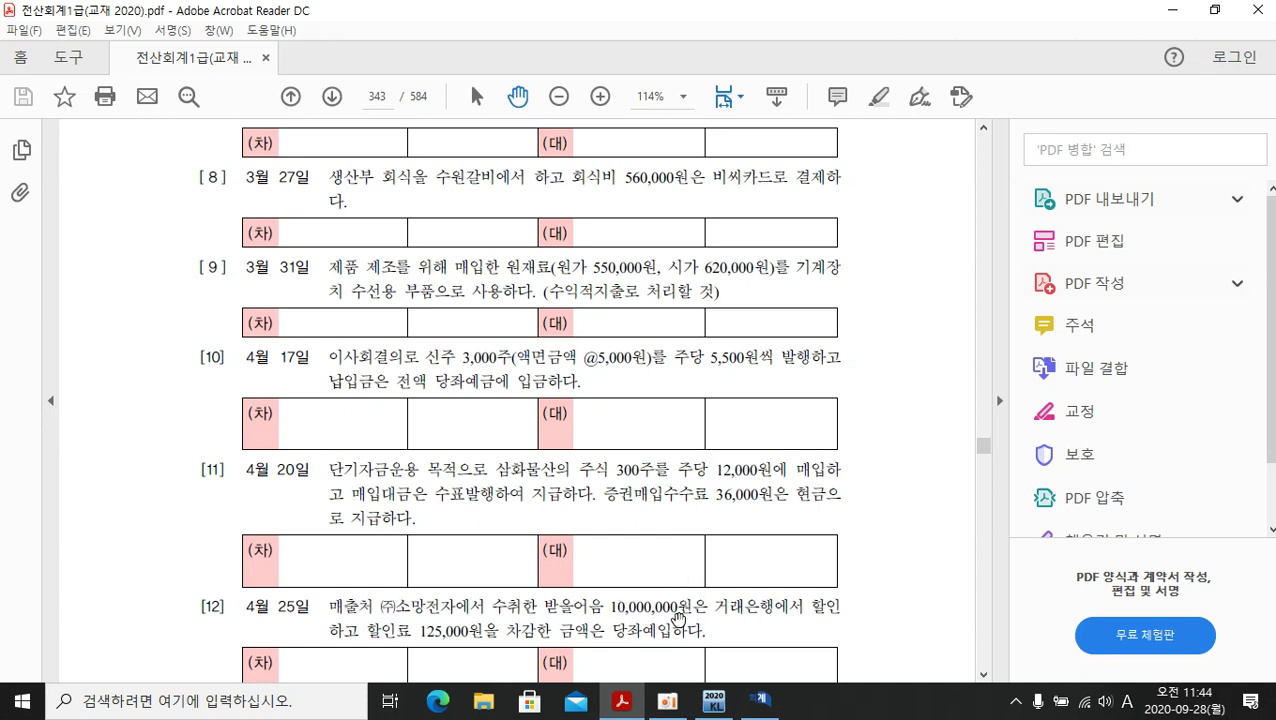
pyautogui.scroll(-5, 678, 617)
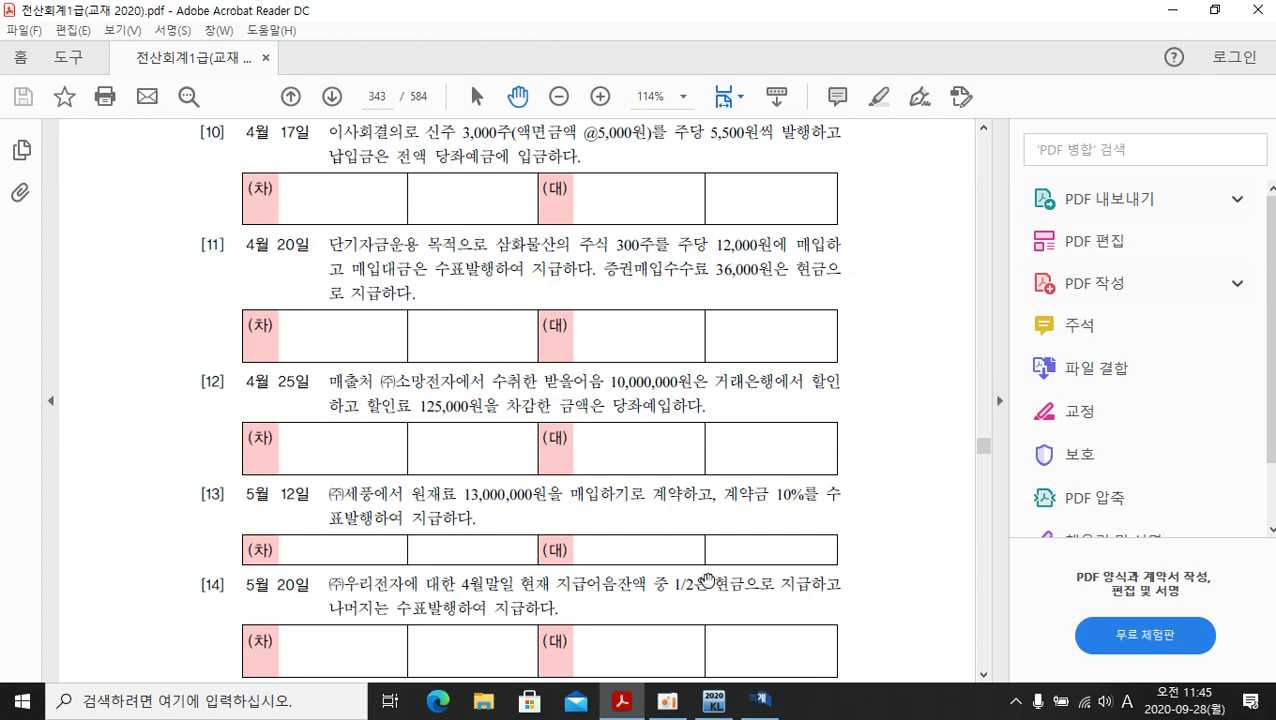
pyautogui.click(762, 699)
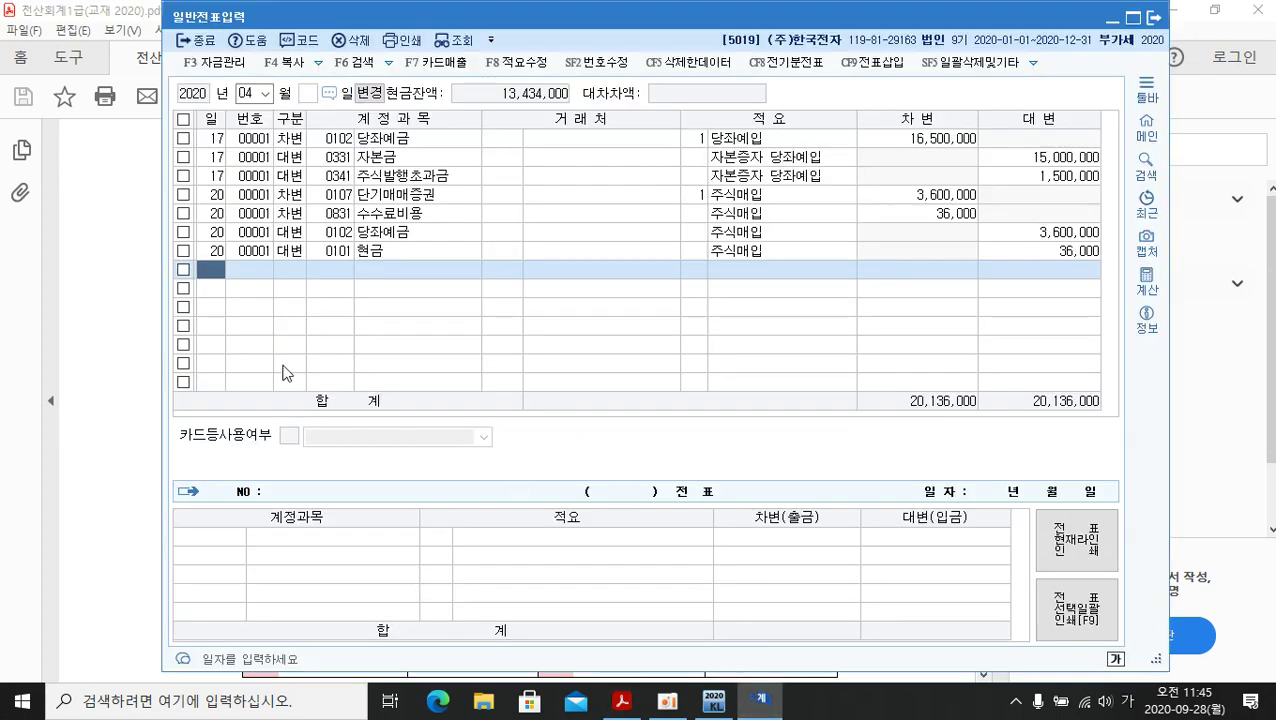
pyautogui.write('25')
pyautogui.press('Return')
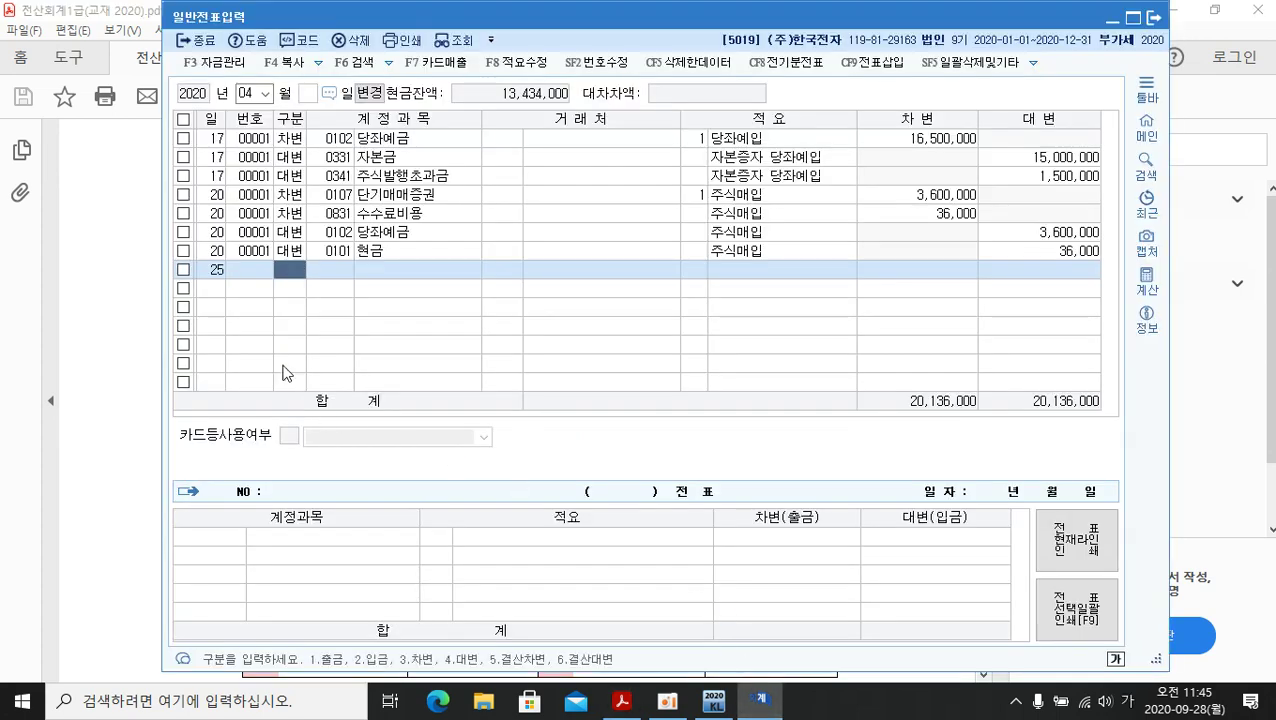
pyautogui.write('3')
pyautogui.press('Return')
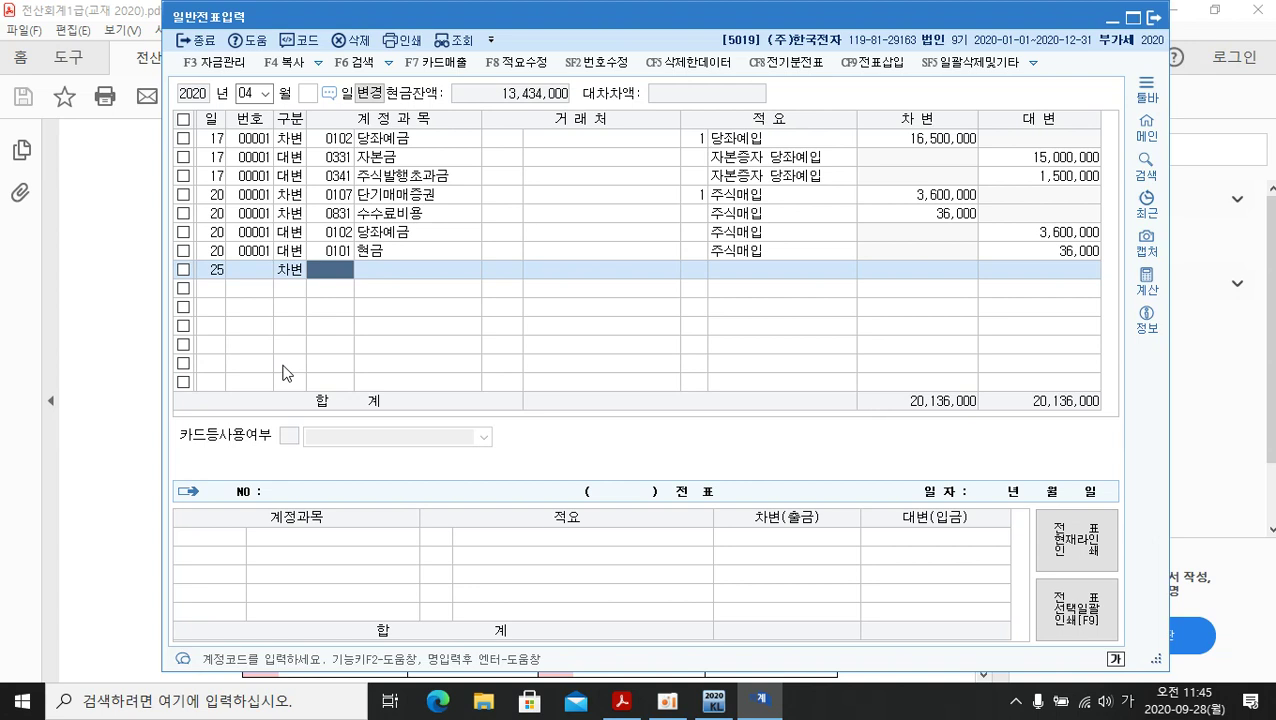
pyautogui.write('102')
pyautogui.press('Return')
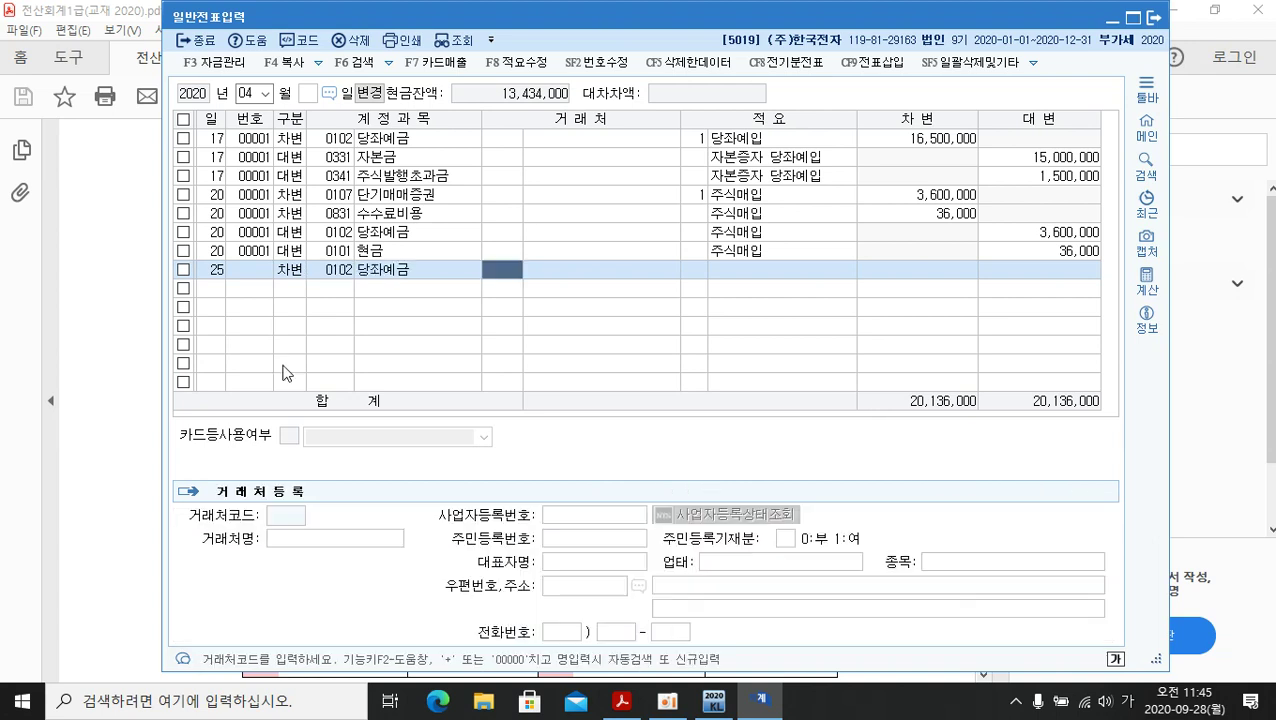
# Complete the April 25 당좌예금 line with no 거래처, 적요 받을어음 할인 and a debit of 9,875,000, and start another day 25 row
pyautogui.press('Return')
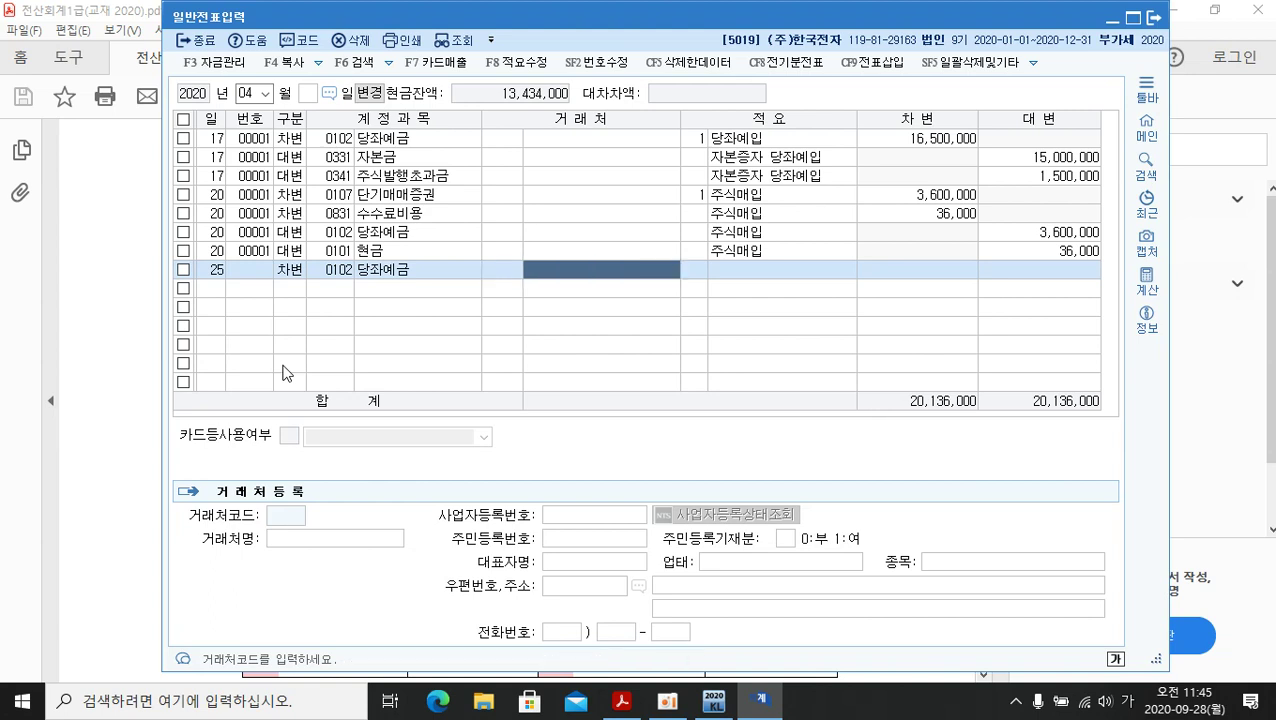
pyautogui.press('Return')
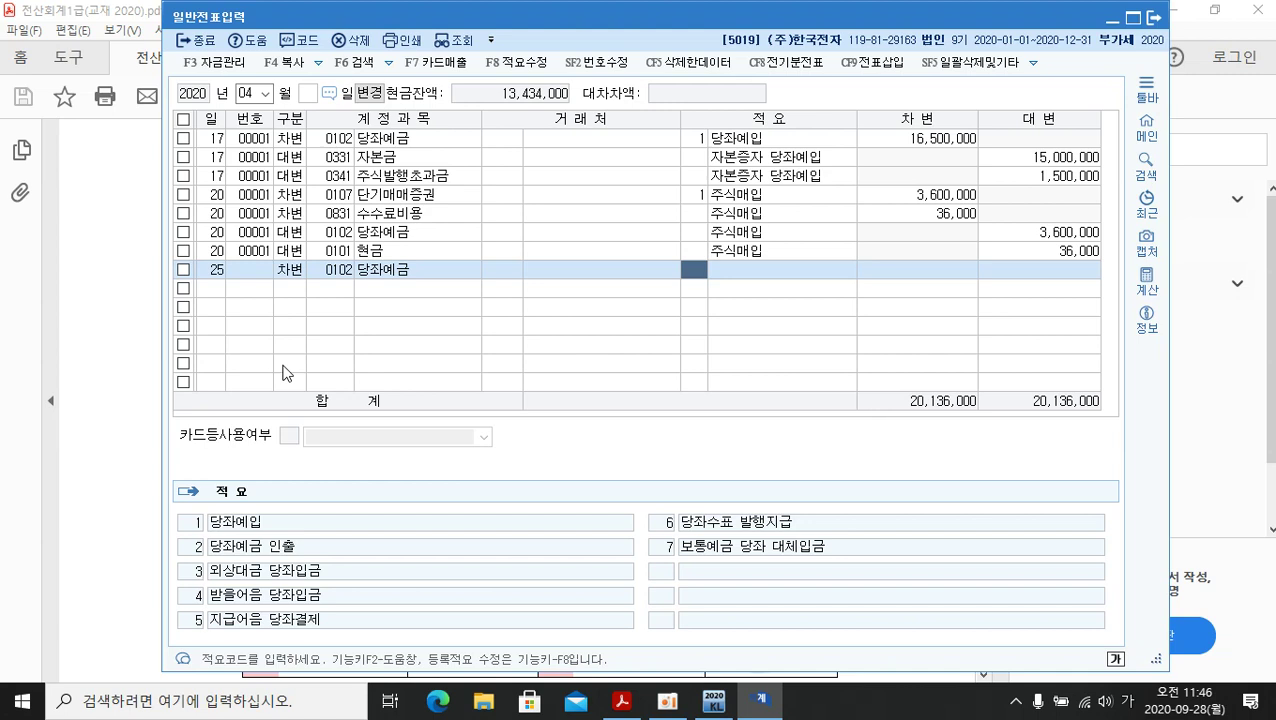
pyautogui.write('0')
pyautogui.press('Return')
pyautogui.write('받')
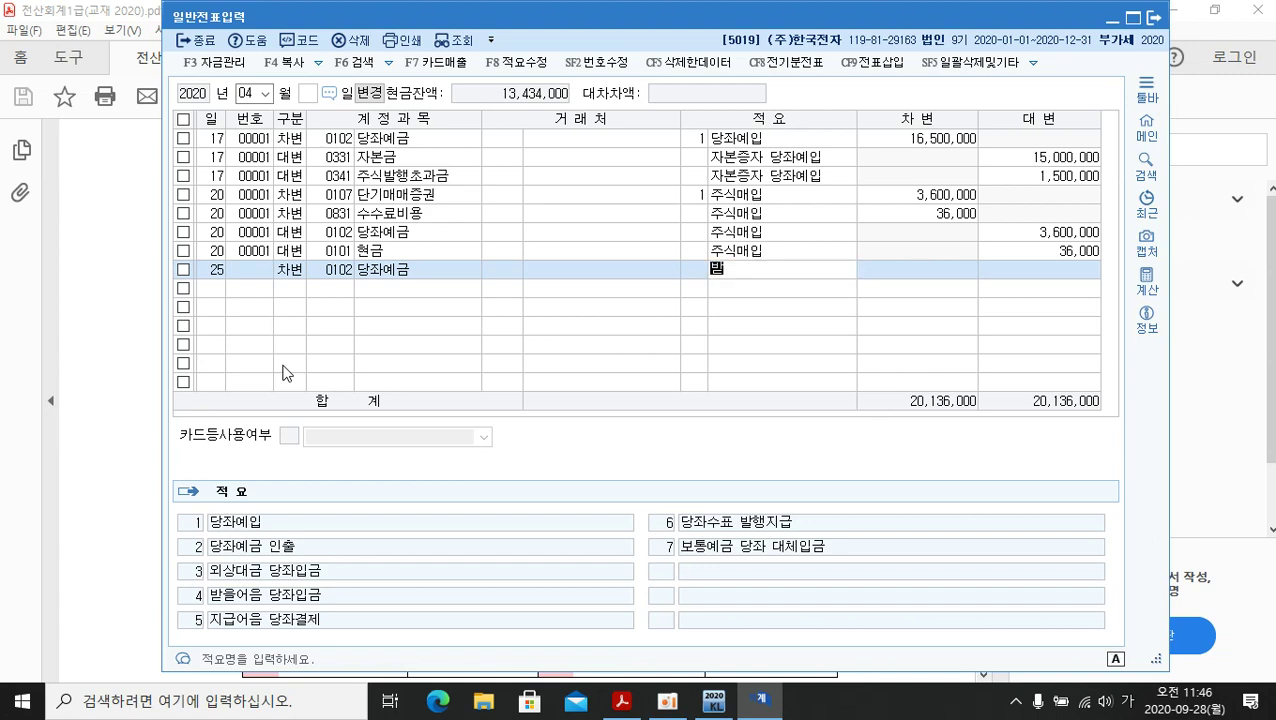
pyautogui.write('을어음 할')
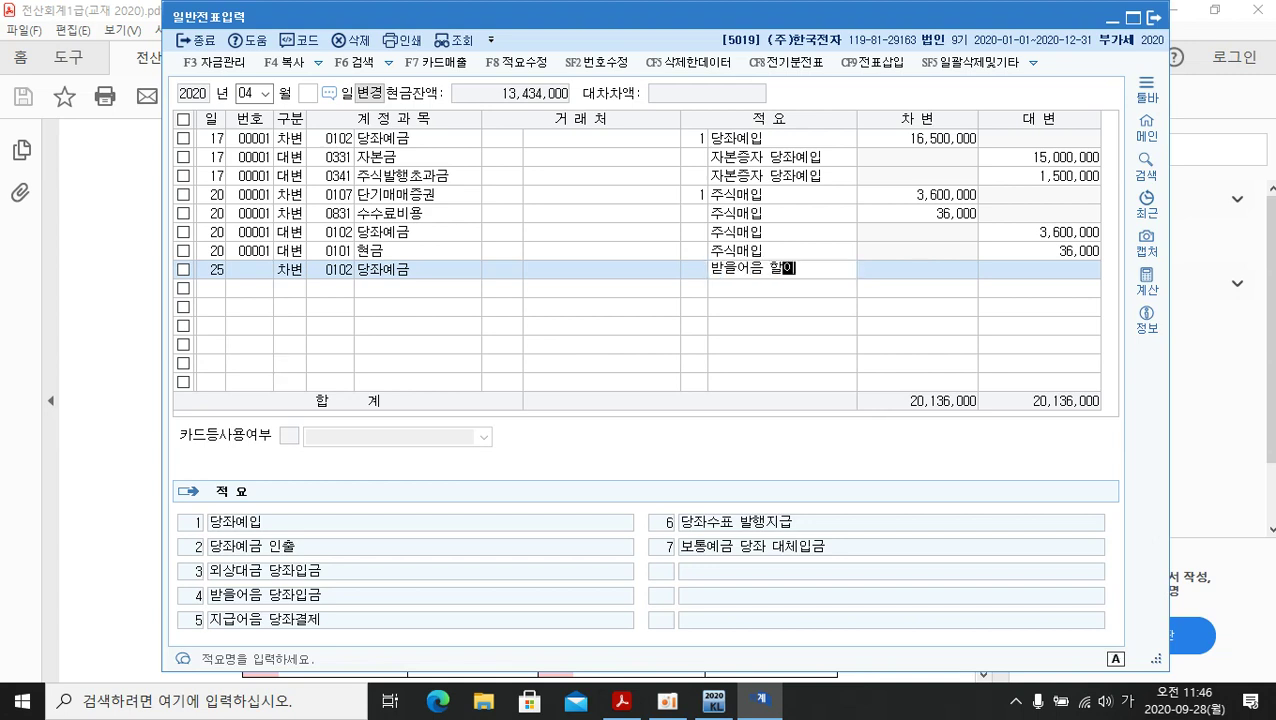
pyautogui.write('인')
pyautogui.press('Return')
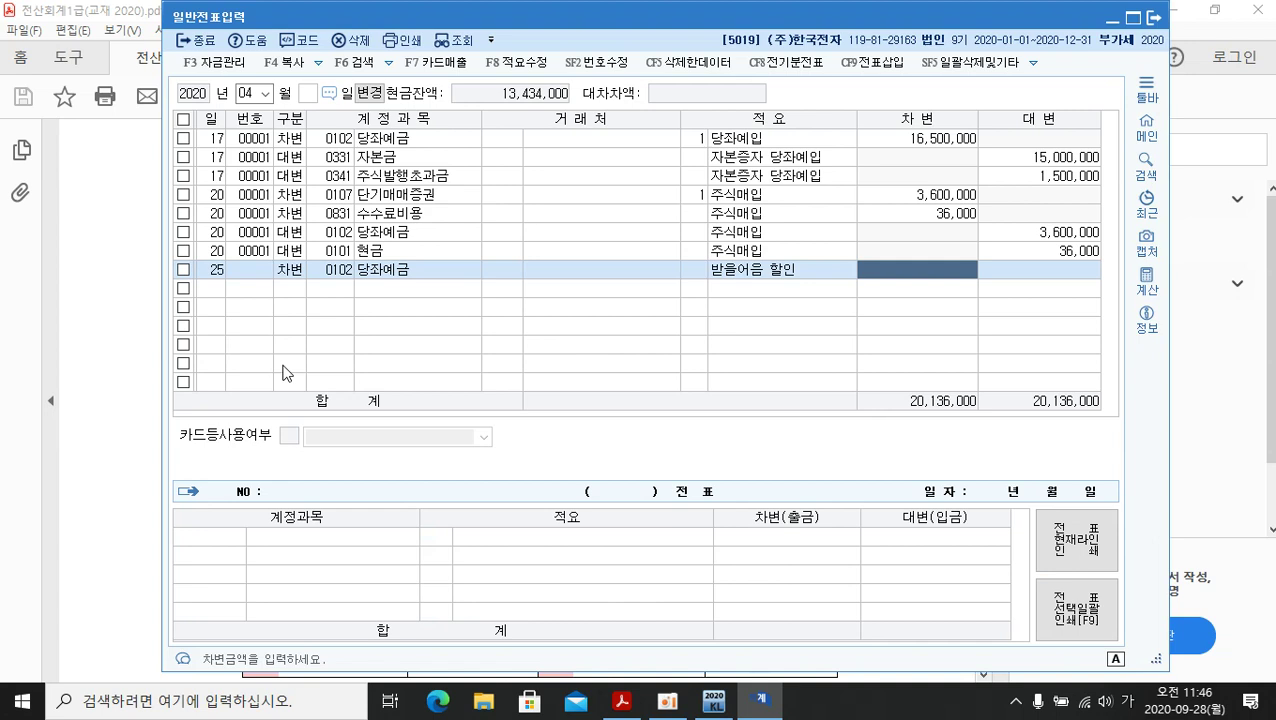
pyautogui.write('9875')
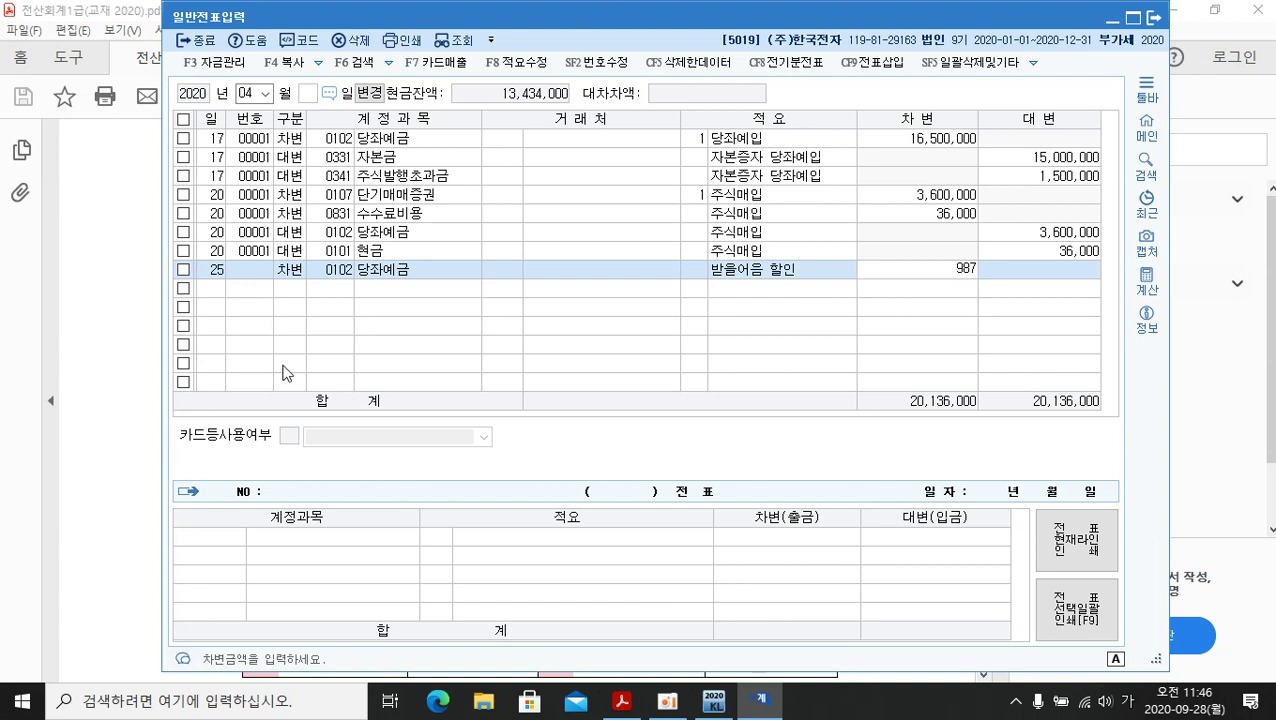
pyautogui.press('+')
pyautogui.press('Return')
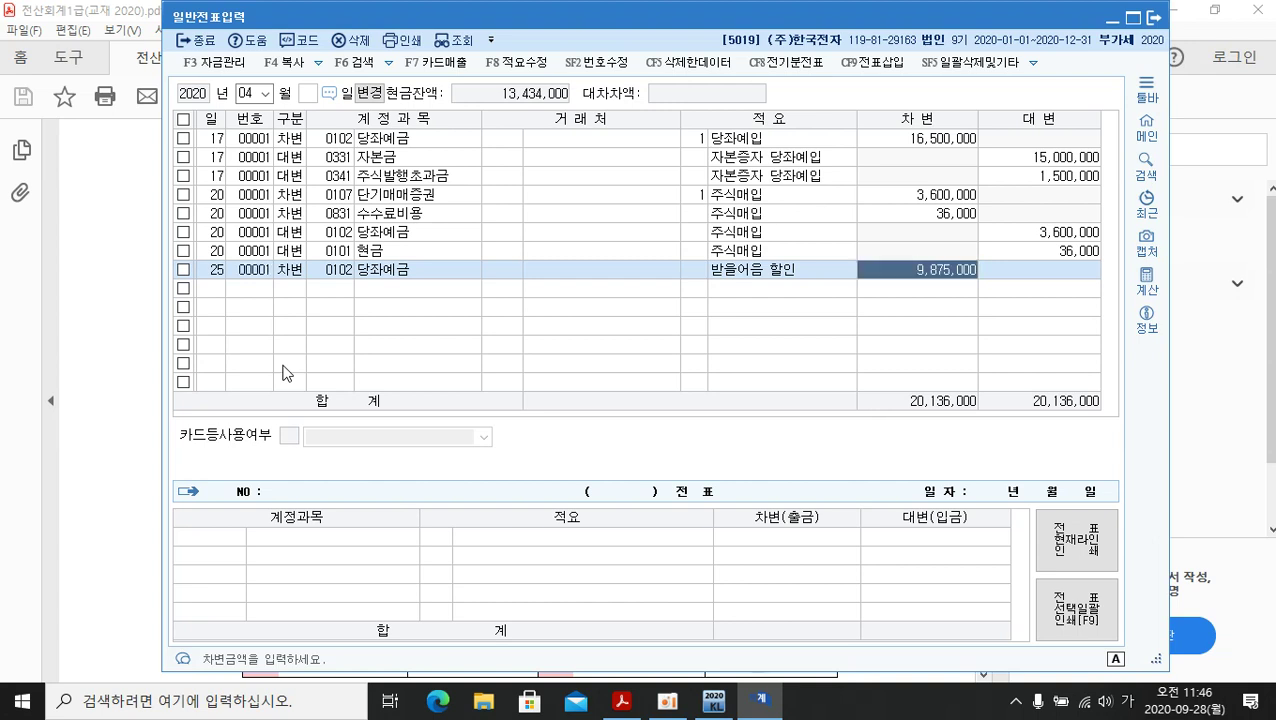
pyautogui.press('Return')
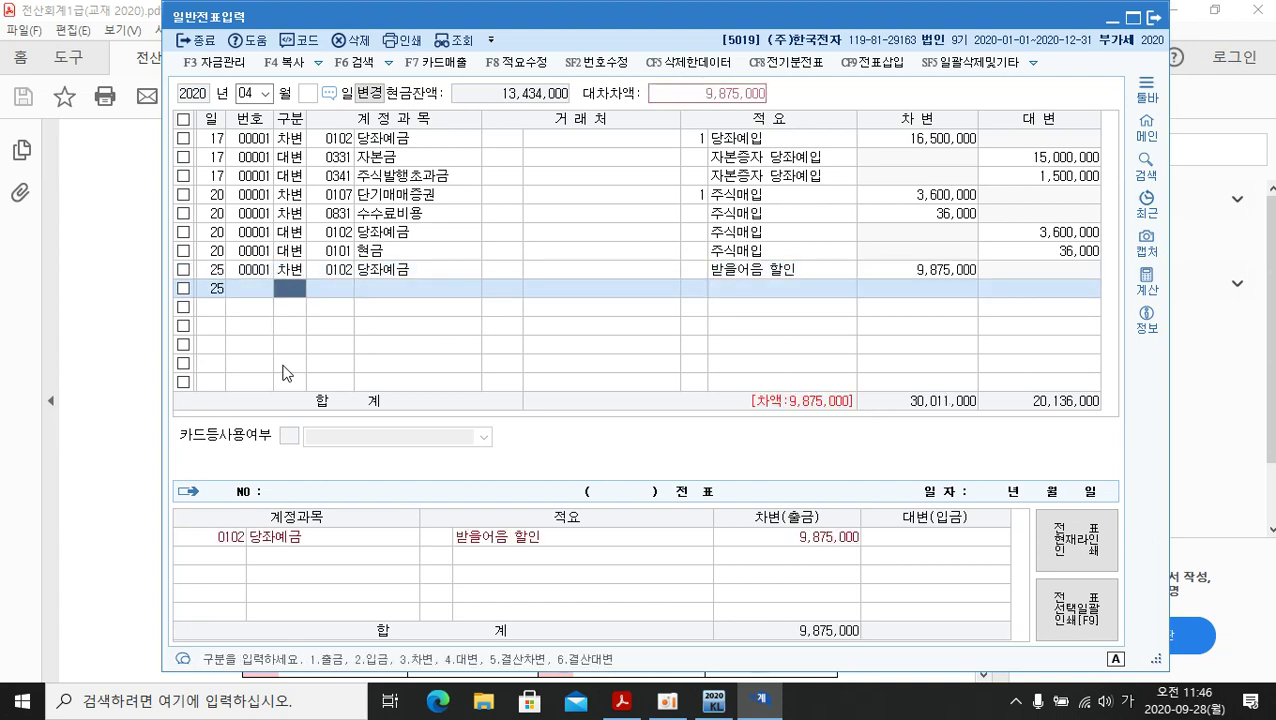
# Make the day 25 row a 차변 line and assign account 0956 매출채권처분손실, found by searching accounts for 매출
pyautogui.write('3매출')
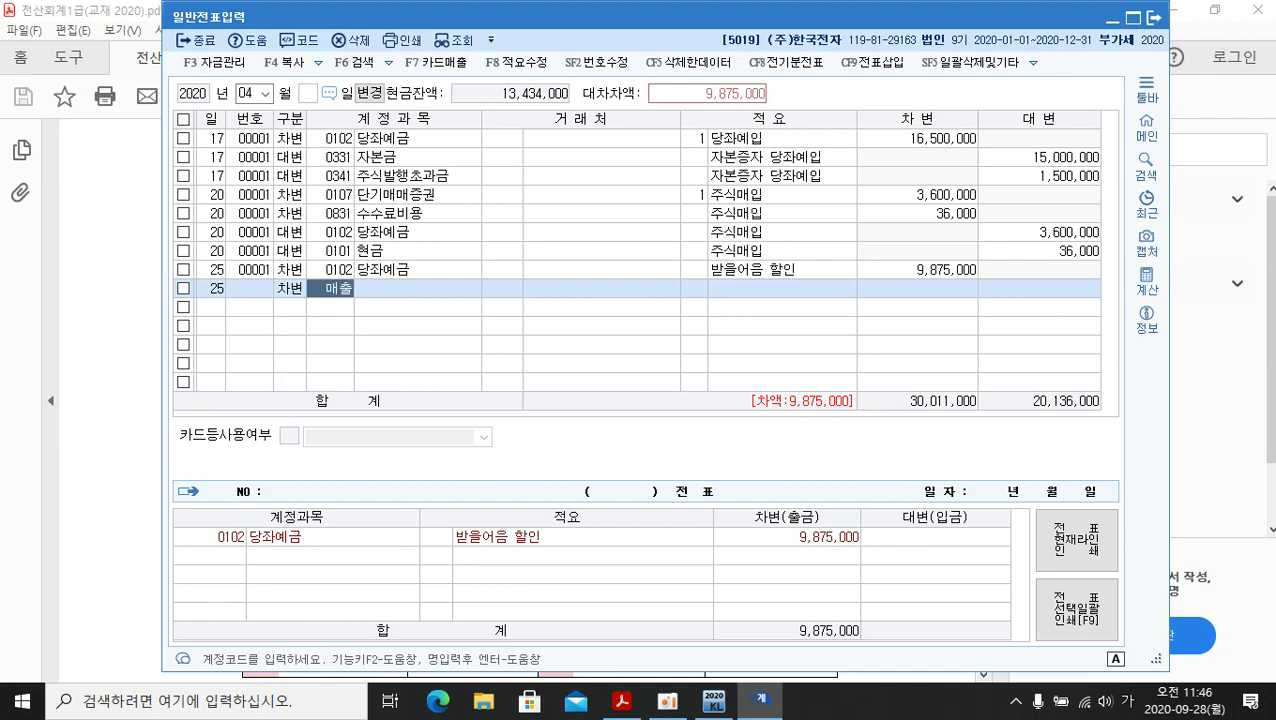
pyautogui.press('Return')
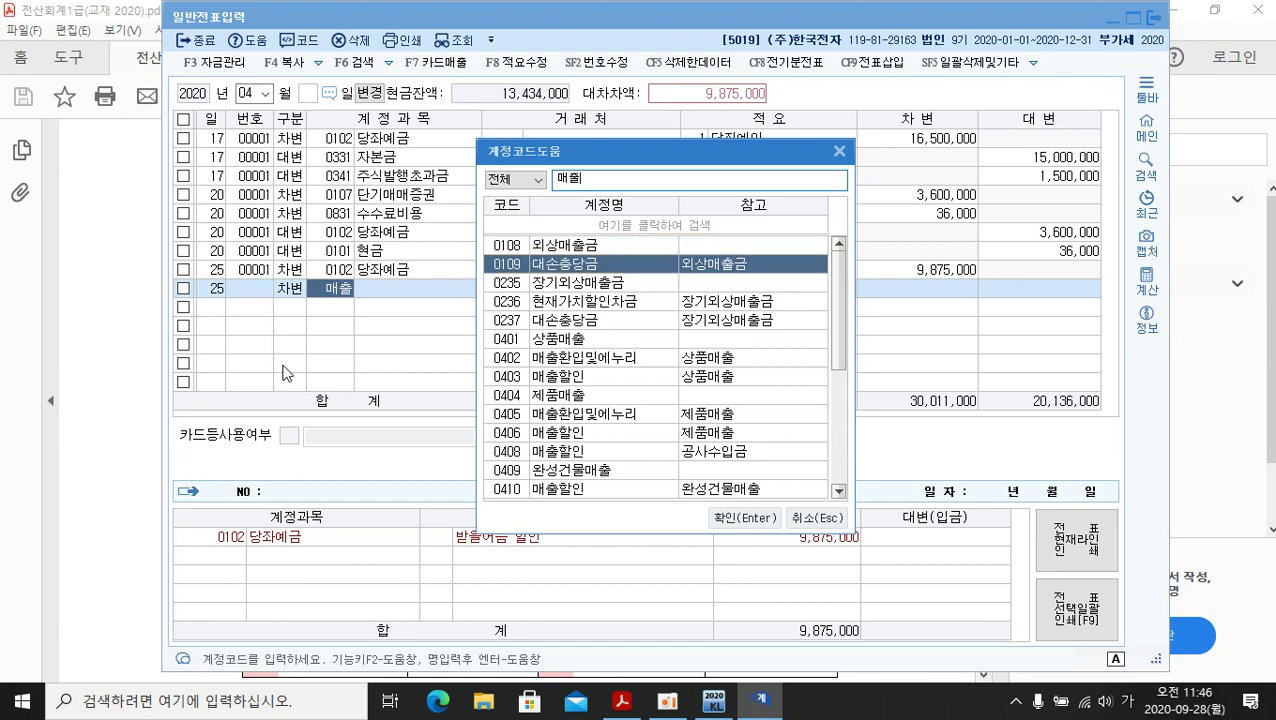
pyautogui.press('Down')
pyautogui.press('Down')
pyautogui.press('Down')
pyautogui.press('Down')
pyautogui.press('Down')
pyautogui.press('Down')
pyautogui.press('Down')
pyautogui.press('Down')
pyautogui.press('Down')
pyautogui.press('Down')
pyautogui.press('Down')
pyautogui.press('Down')
pyautogui.press('Down')
pyautogui.press('Down')
pyautogui.press('Down')
pyautogui.press('Down')
pyautogui.press('Down')
pyautogui.press('Down')
pyautogui.press('Down')
pyautogui.press('Down')
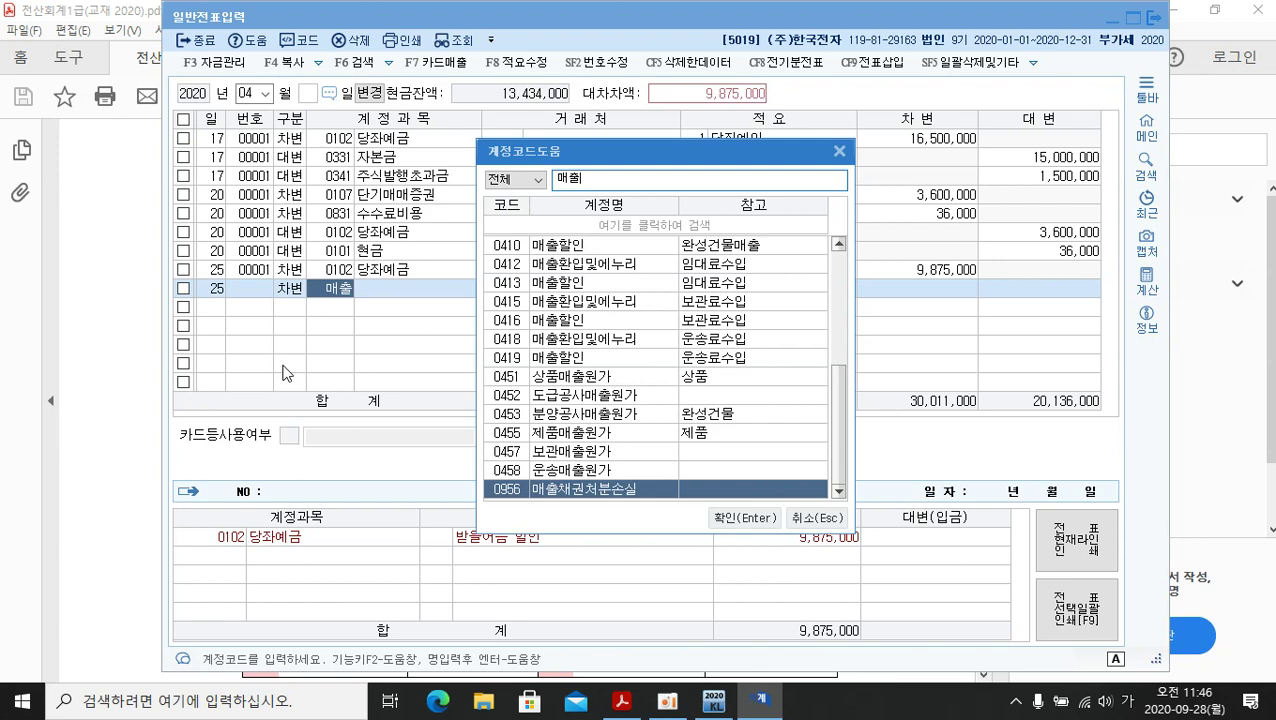
pyautogui.press('Return')
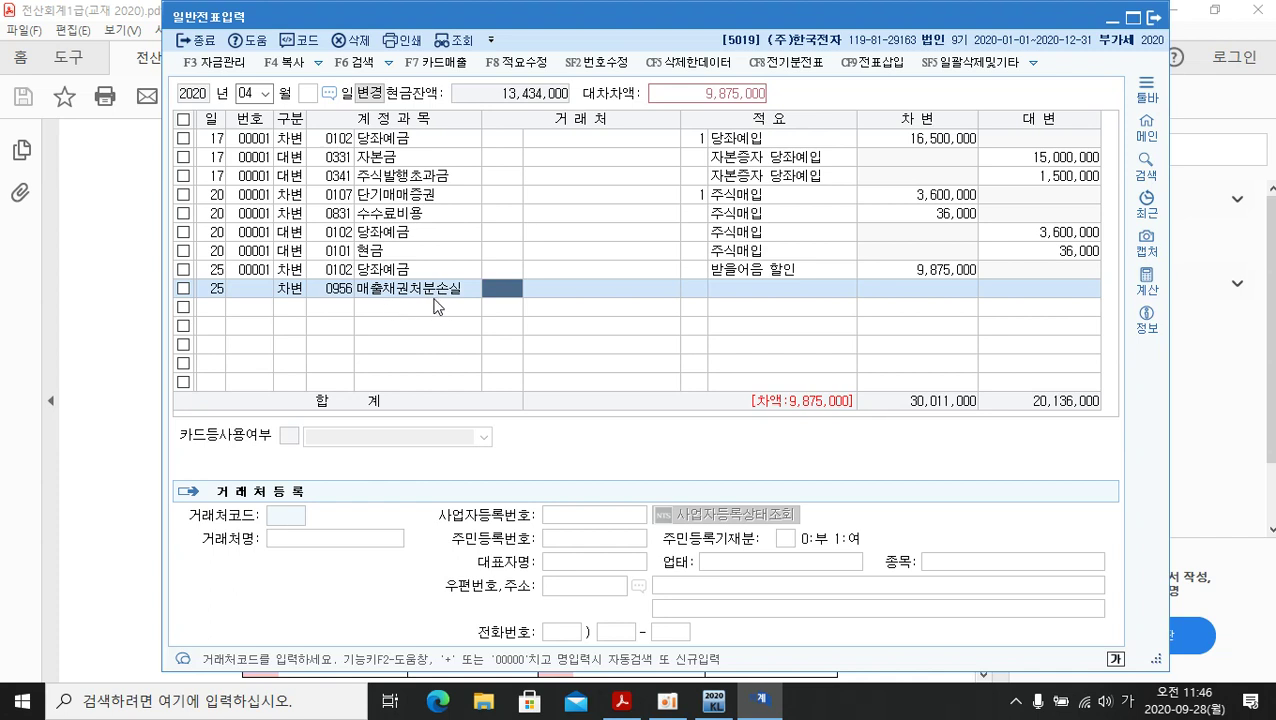
# Complete the day 25 매출채권처분손실 line with no 거래처, 적요 받을어음 할인 and a debit of 125,000
pyautogui.press('Return')
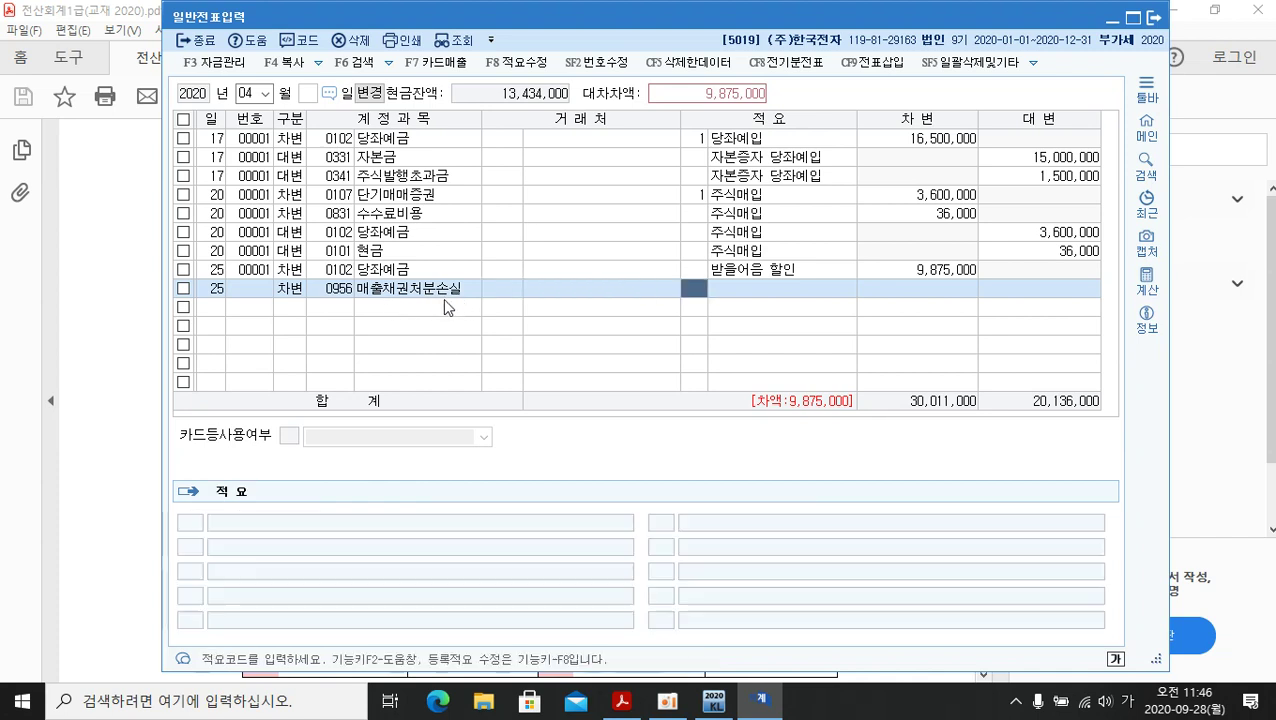
pyautogui.press('Return')
pyautogui.press('Return')
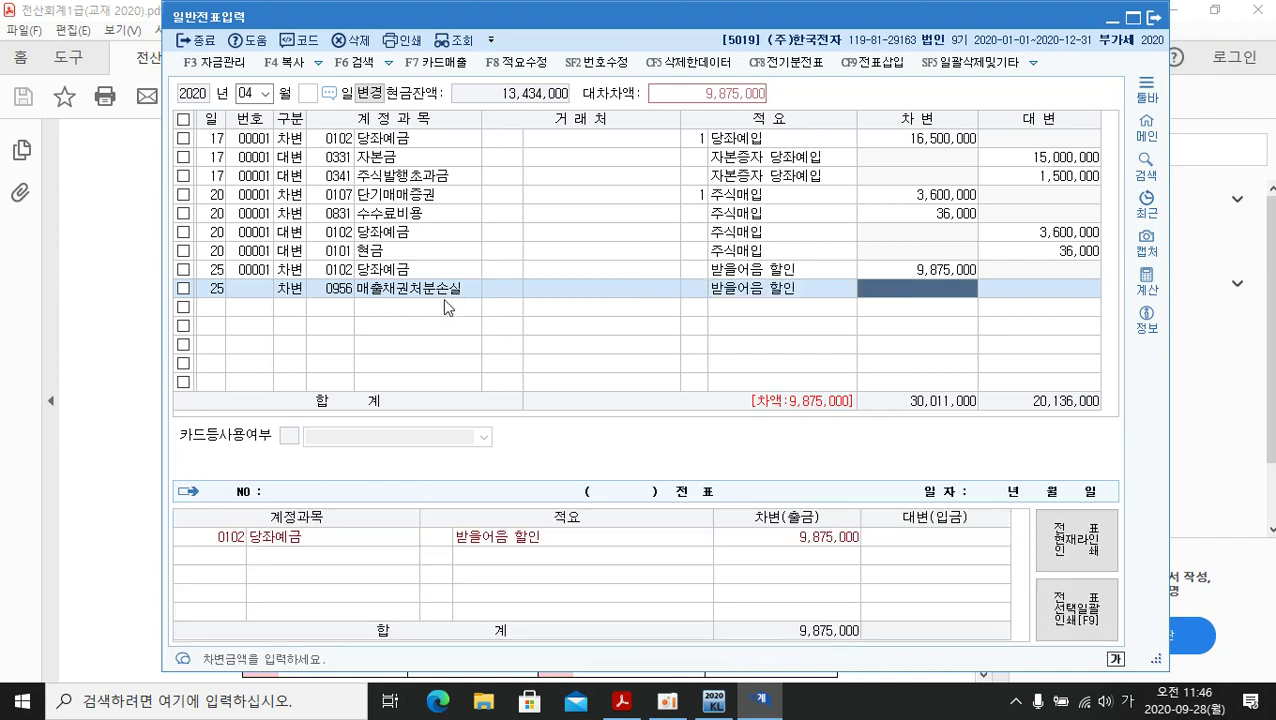
pyautogui.write('1250000')
pyautogui.press('Return')
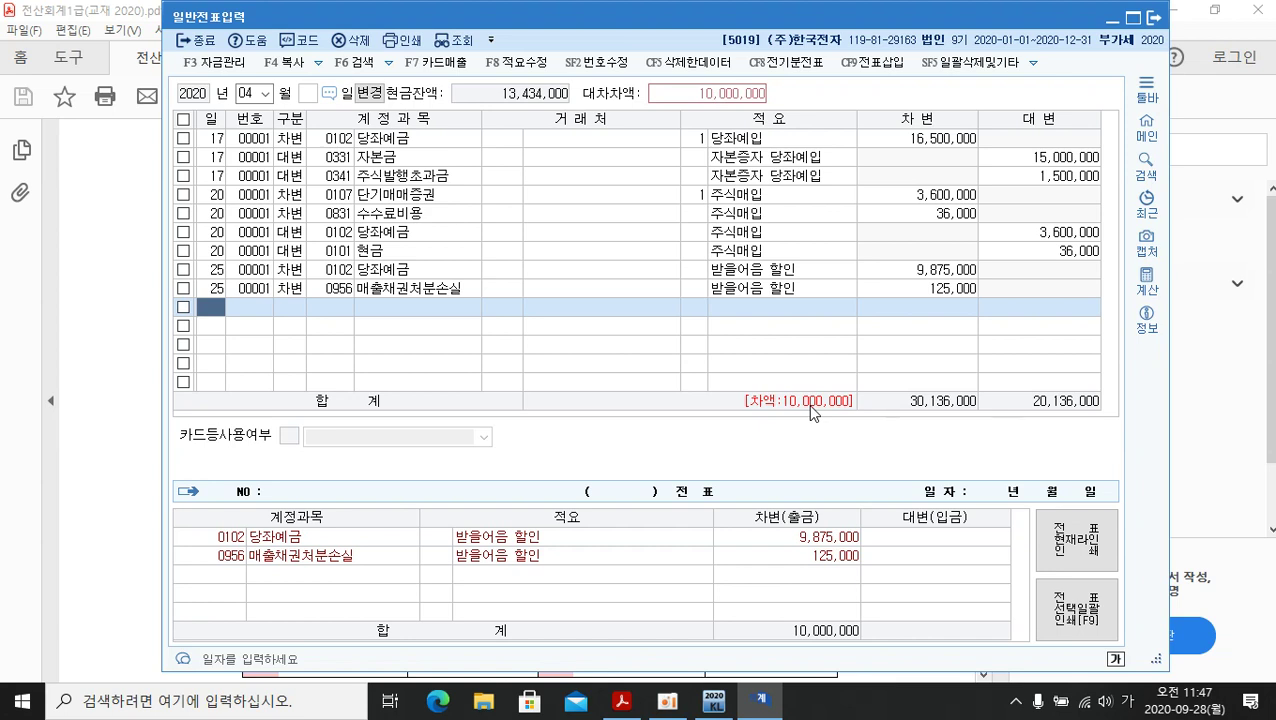
# Add a day 25 대변 line for 0110 받을어음 with 거래처 00204 (주)소망전자, 적요 받을어음 할인 and a credit of 10,000,000
pyautogui.press('Return')
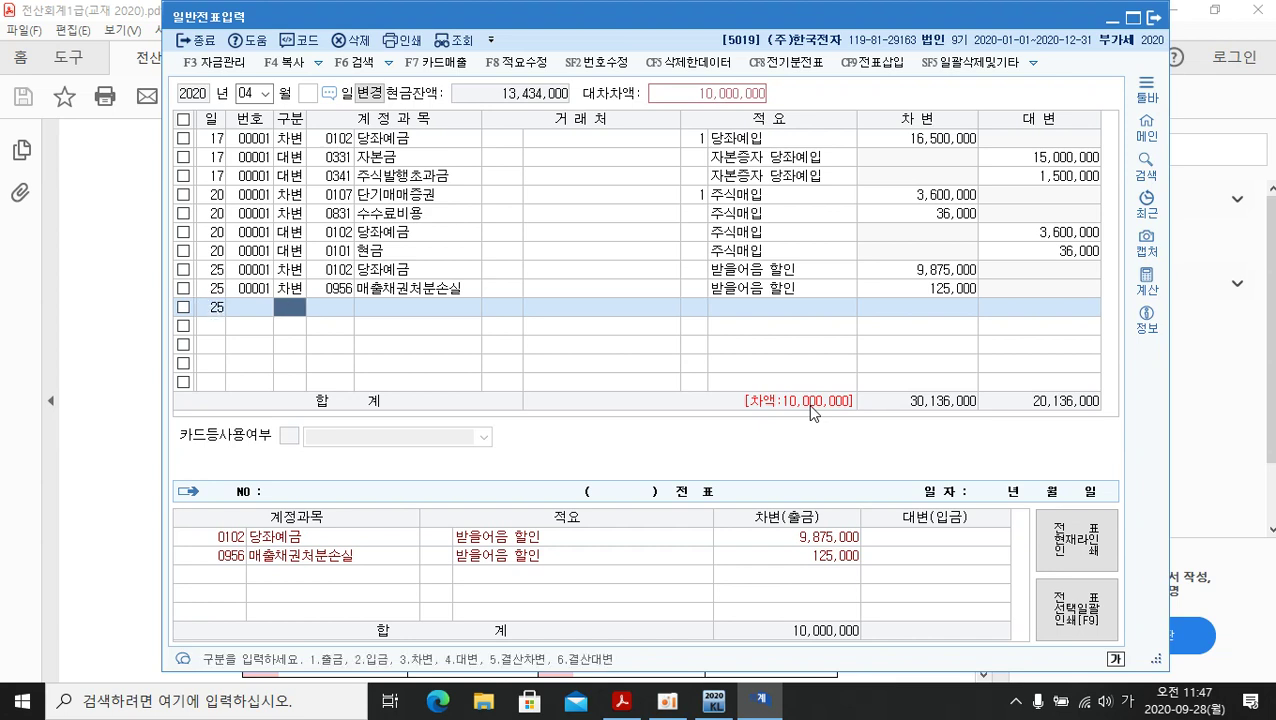
pyautogui.write('4')
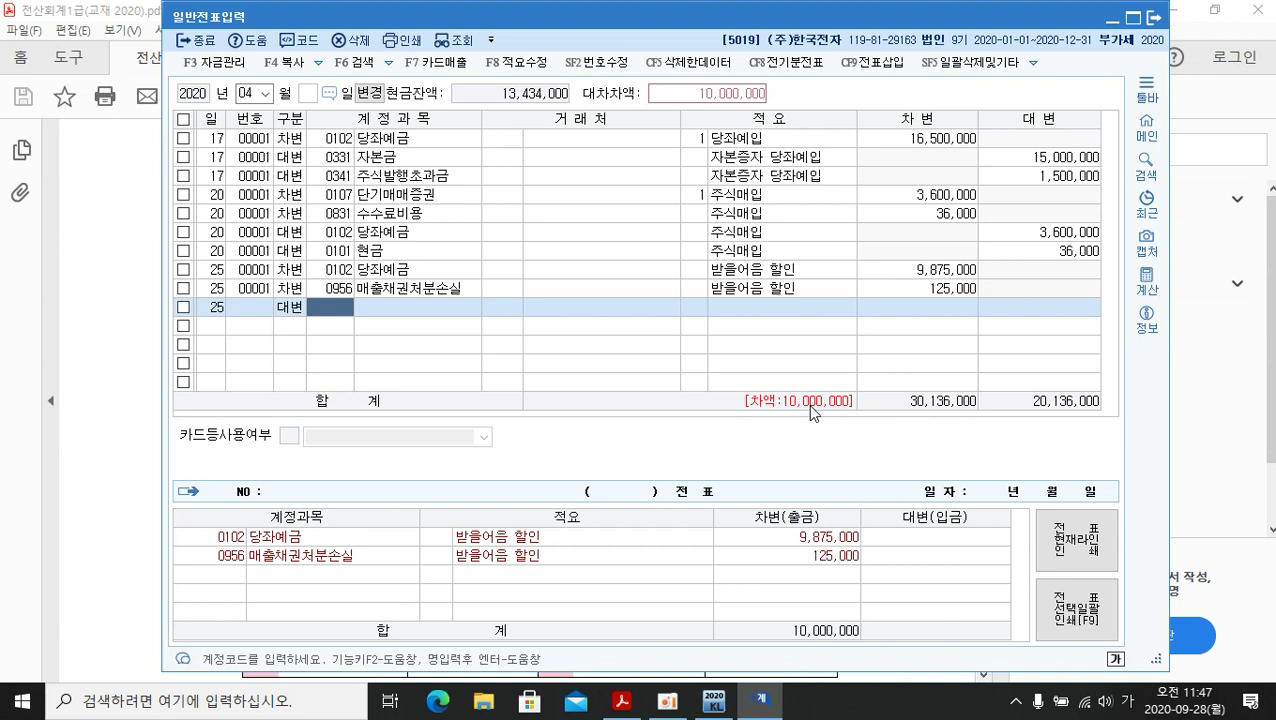
pyautogui.write('받을')
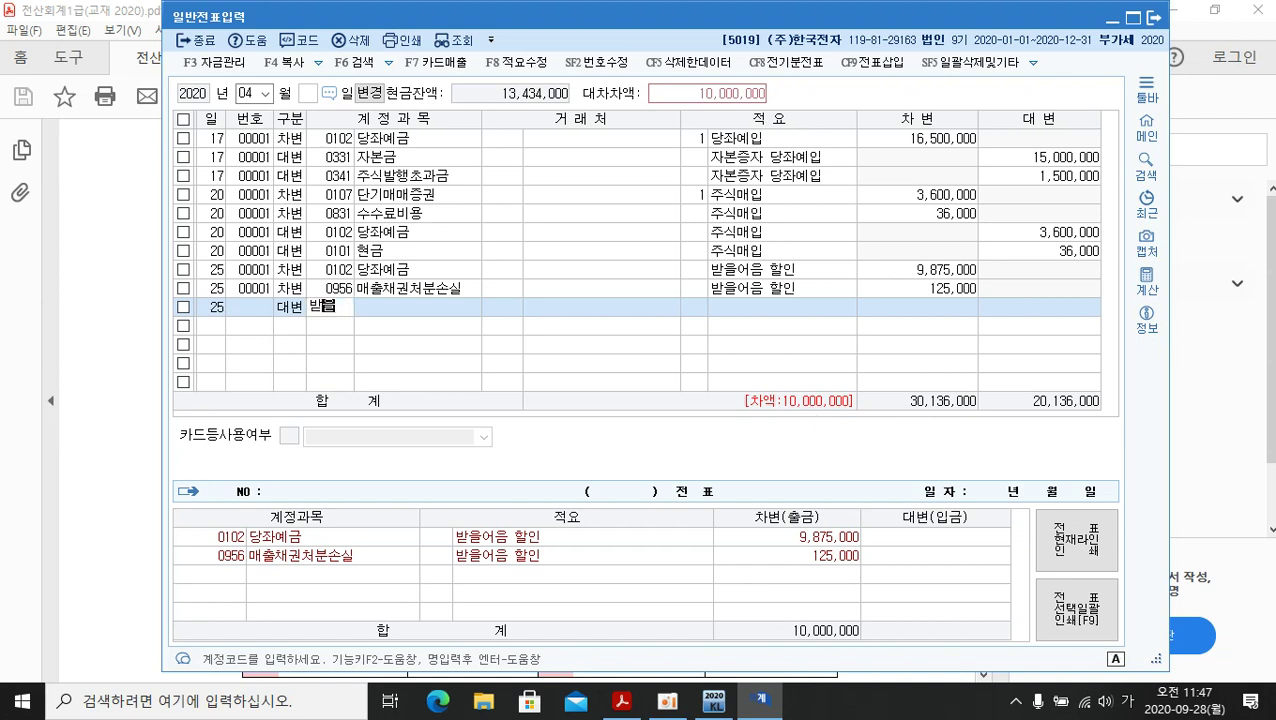
pyautogui.press('Return')
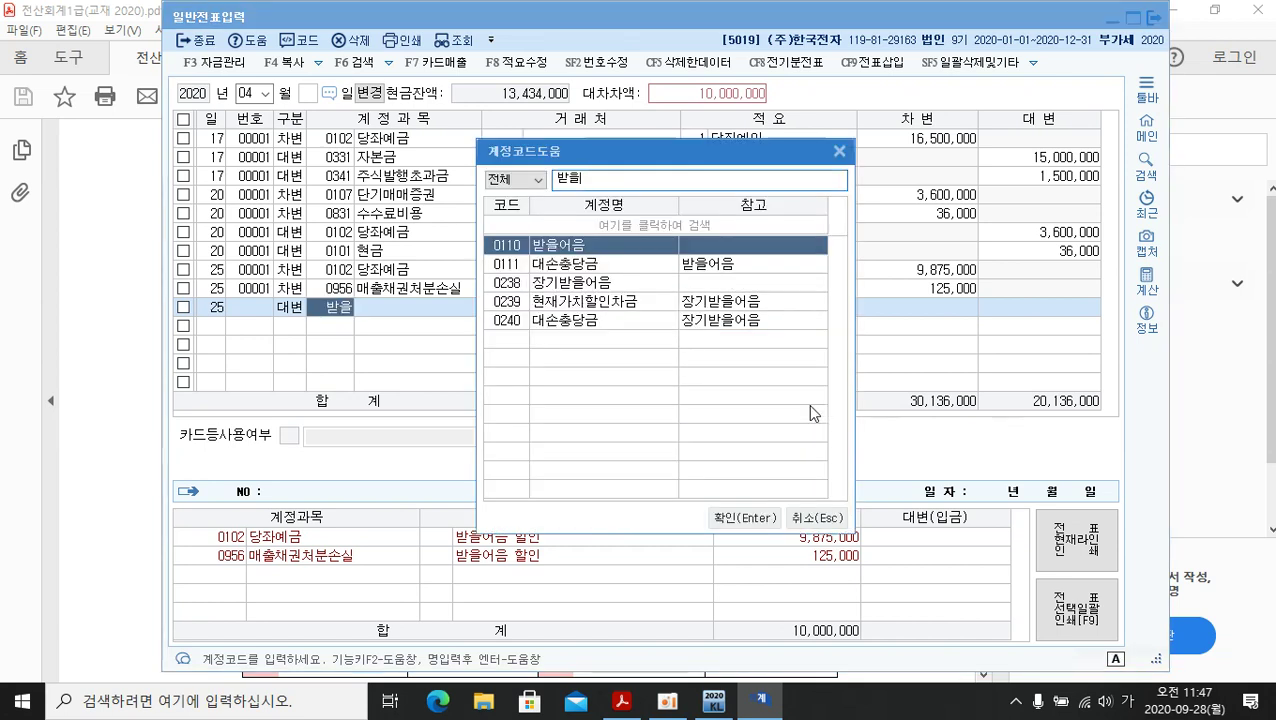
pyautogui.press('Return')
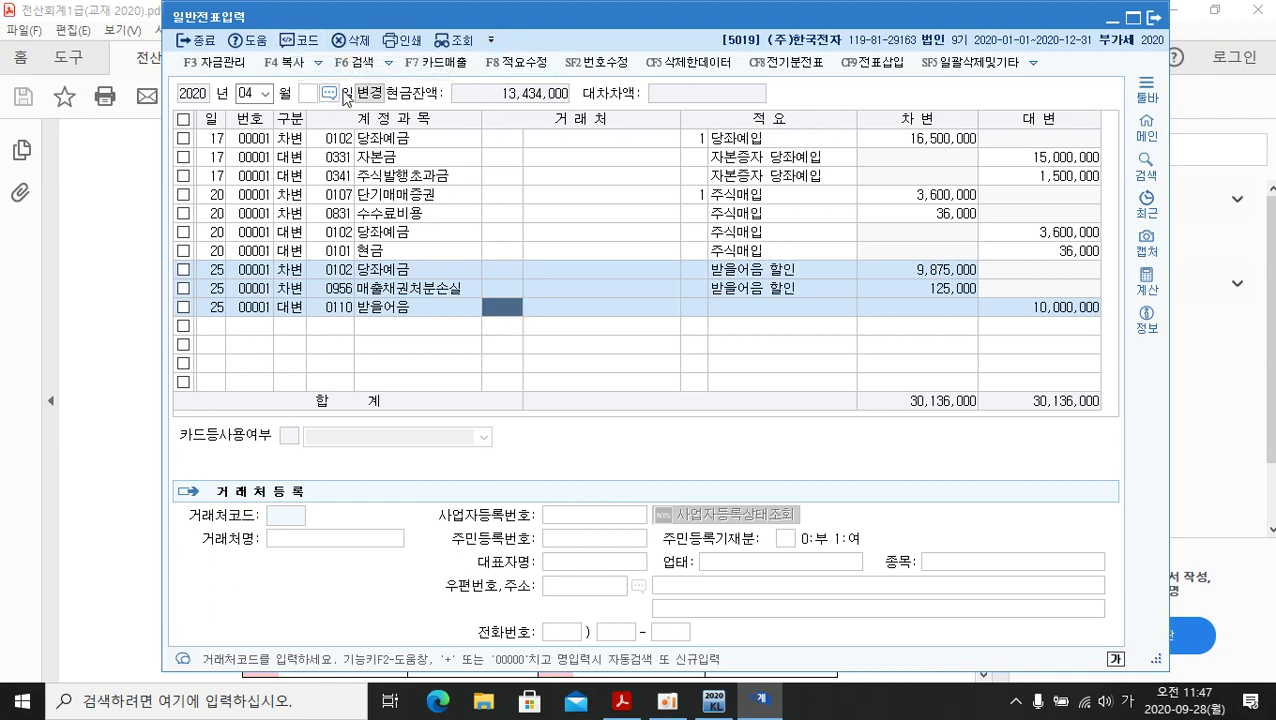
pyautogui.click(305, 47)
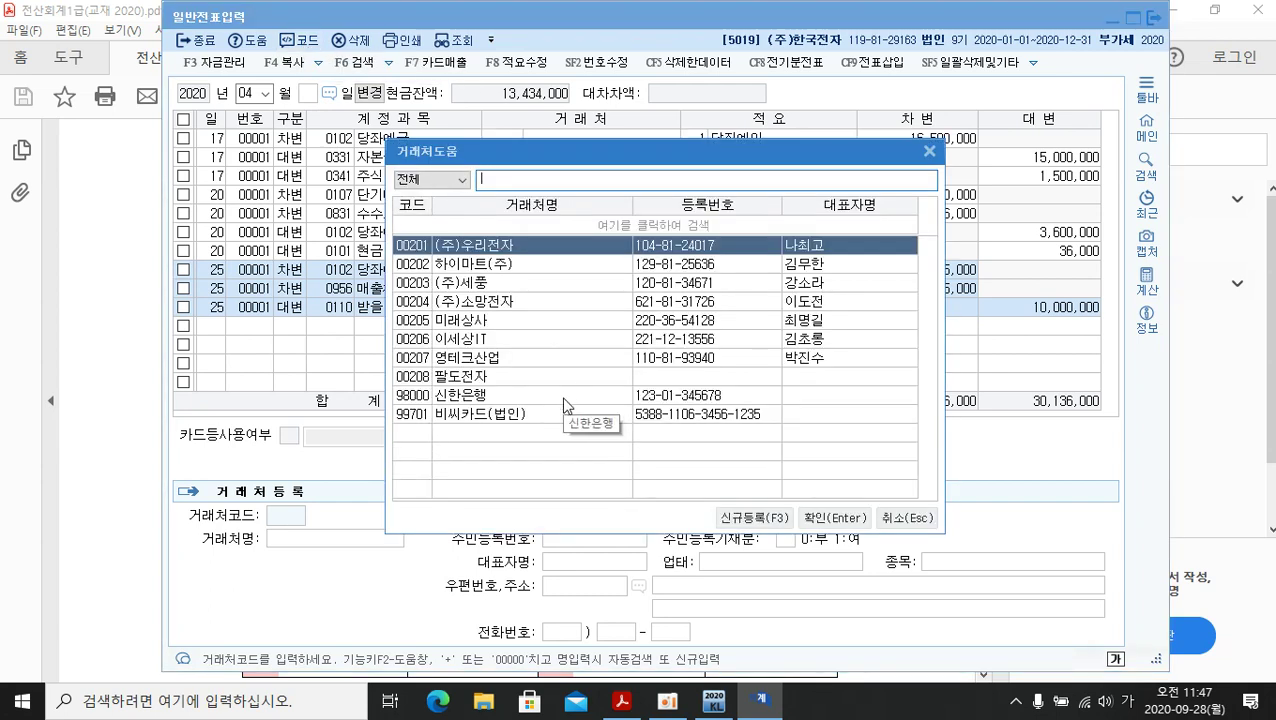
pyautogui.click(500, 302)
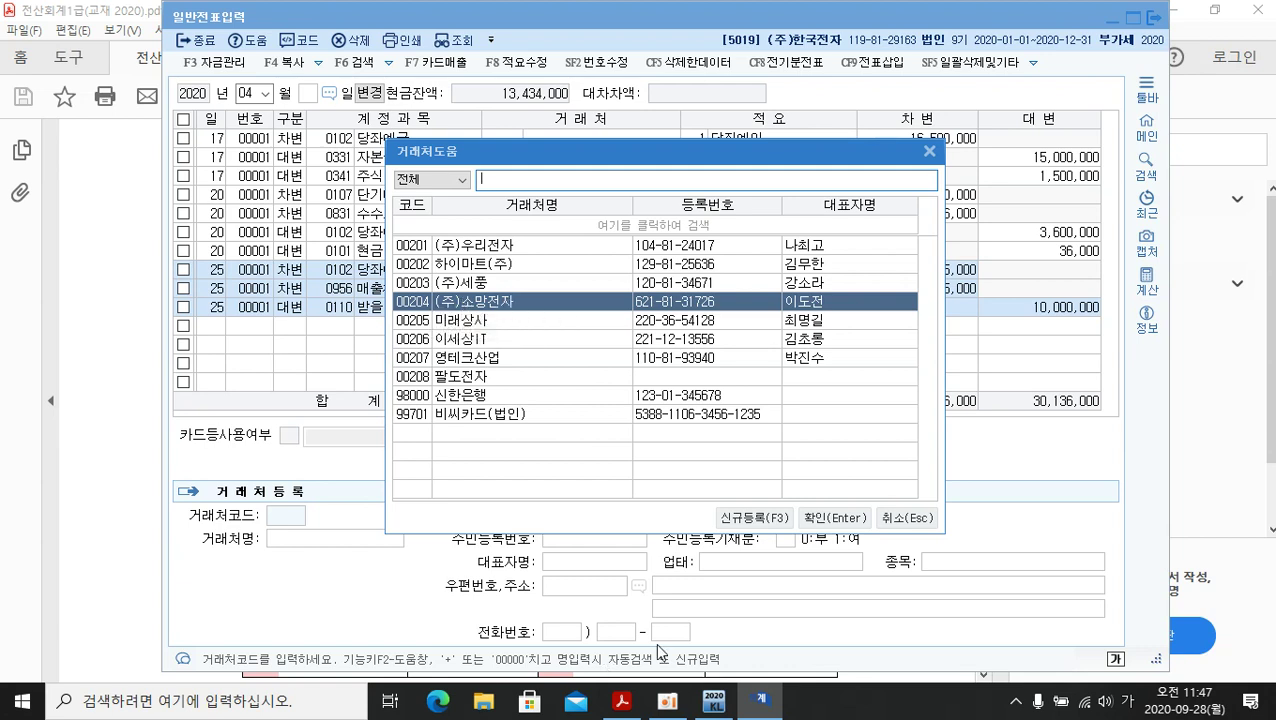
pyautogui.click(828, 518)
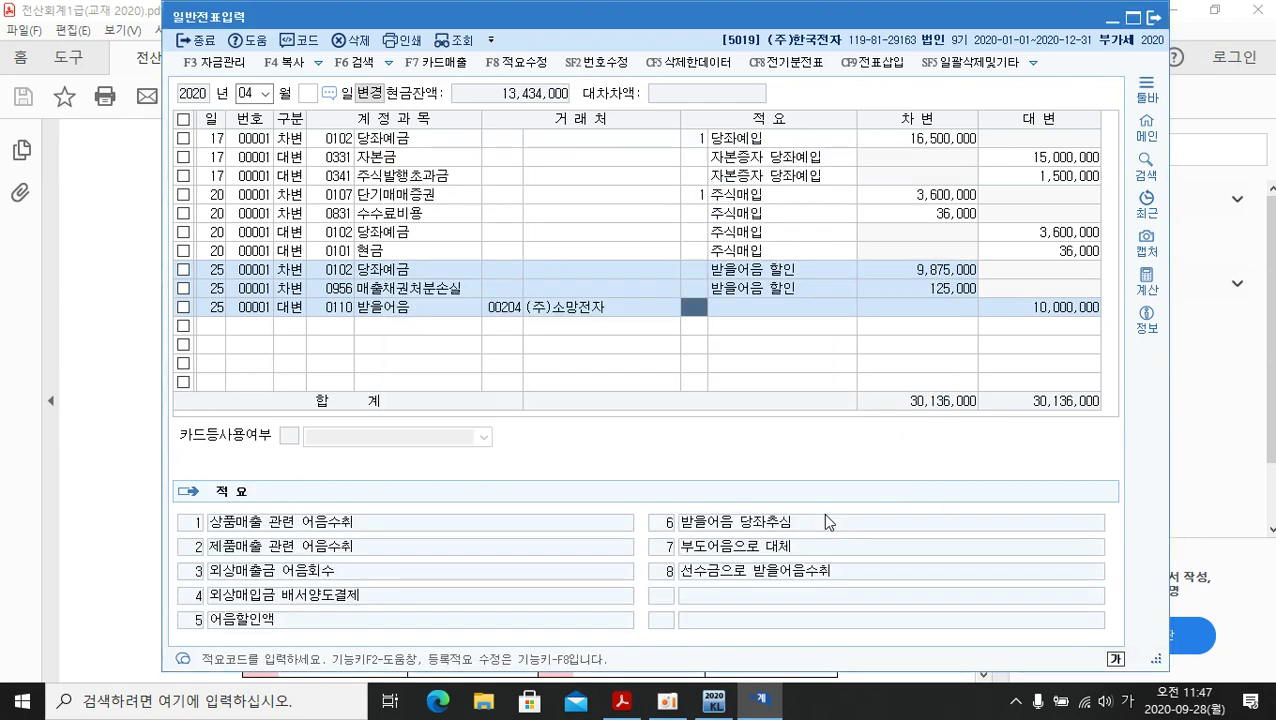
pyautogui.press('Return')
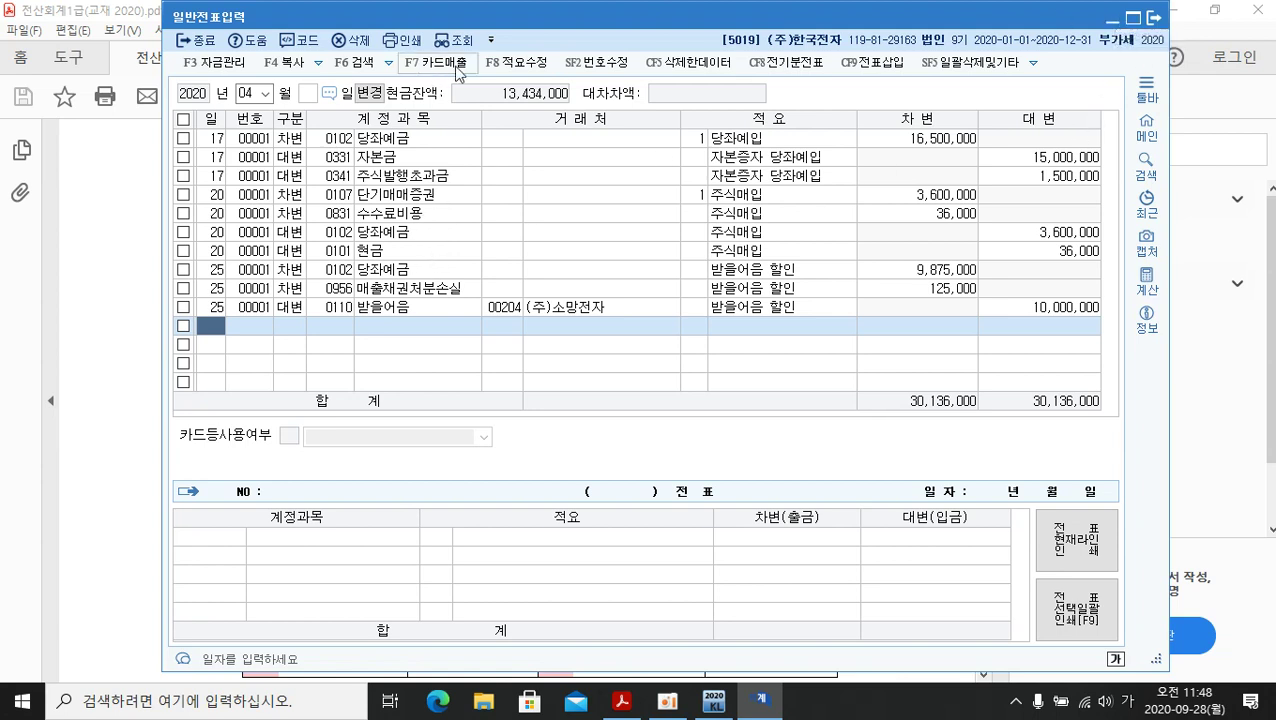
# Open the 월계표 report and query it for the period from 2020년 04월 to 04월
pyautogui.click(491, 41)
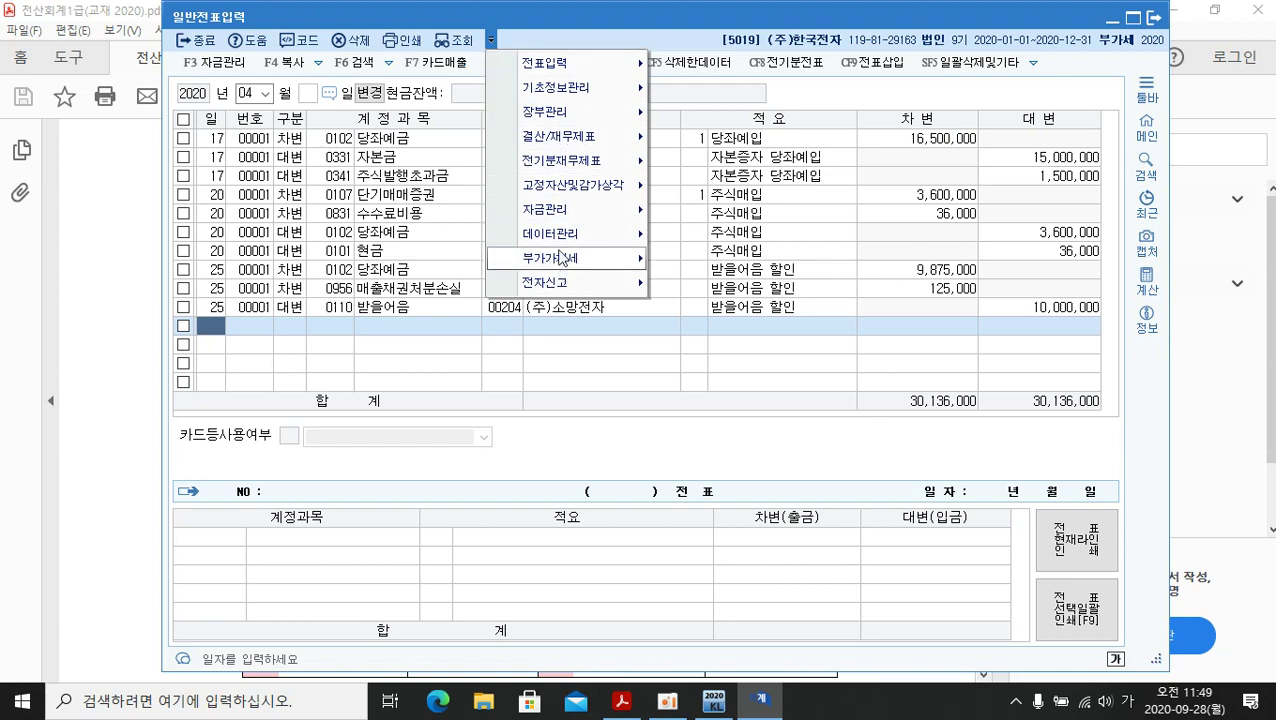
pyautogui.moveTo(553, 112)
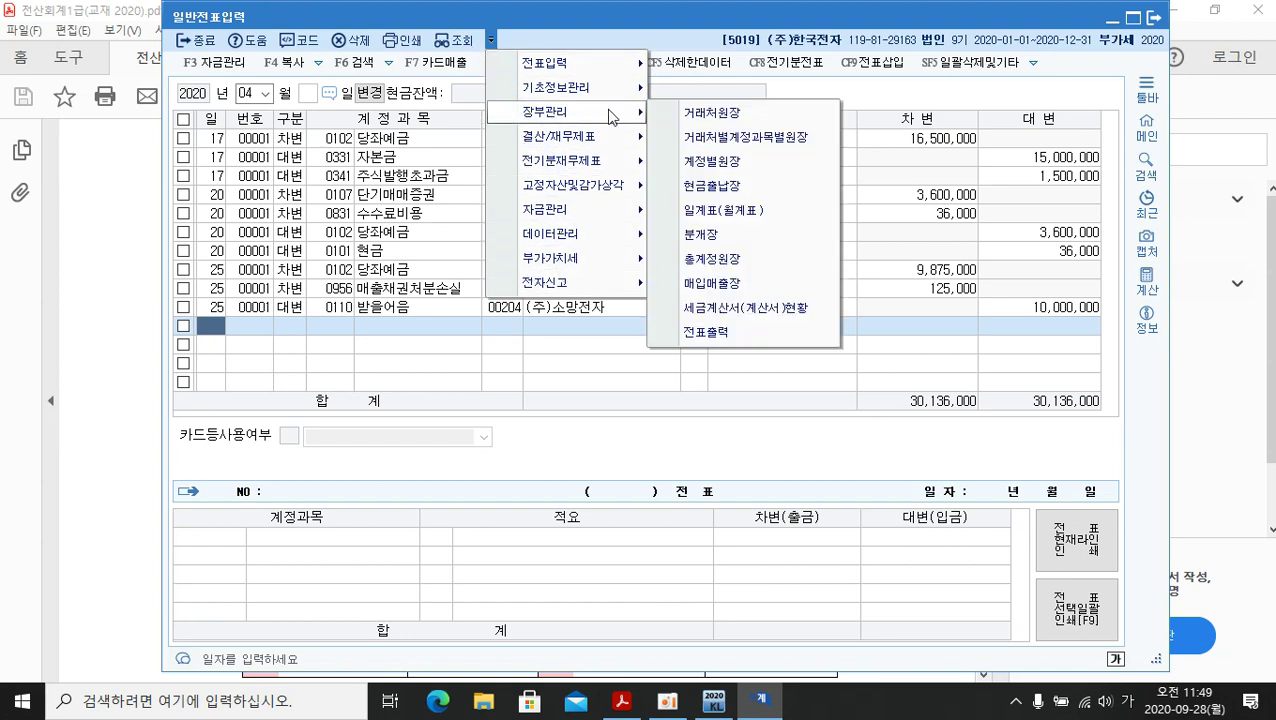
pyautogui.click(728, 213)
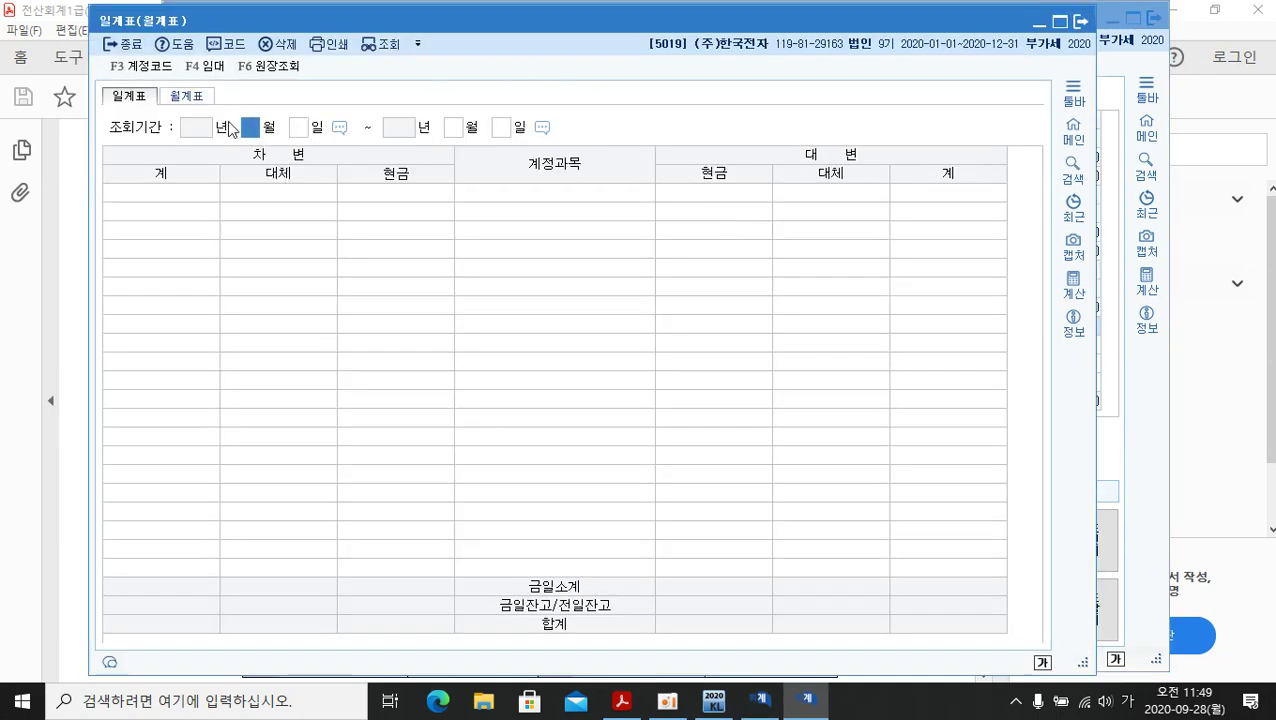
pyautogui.click(189, 100)
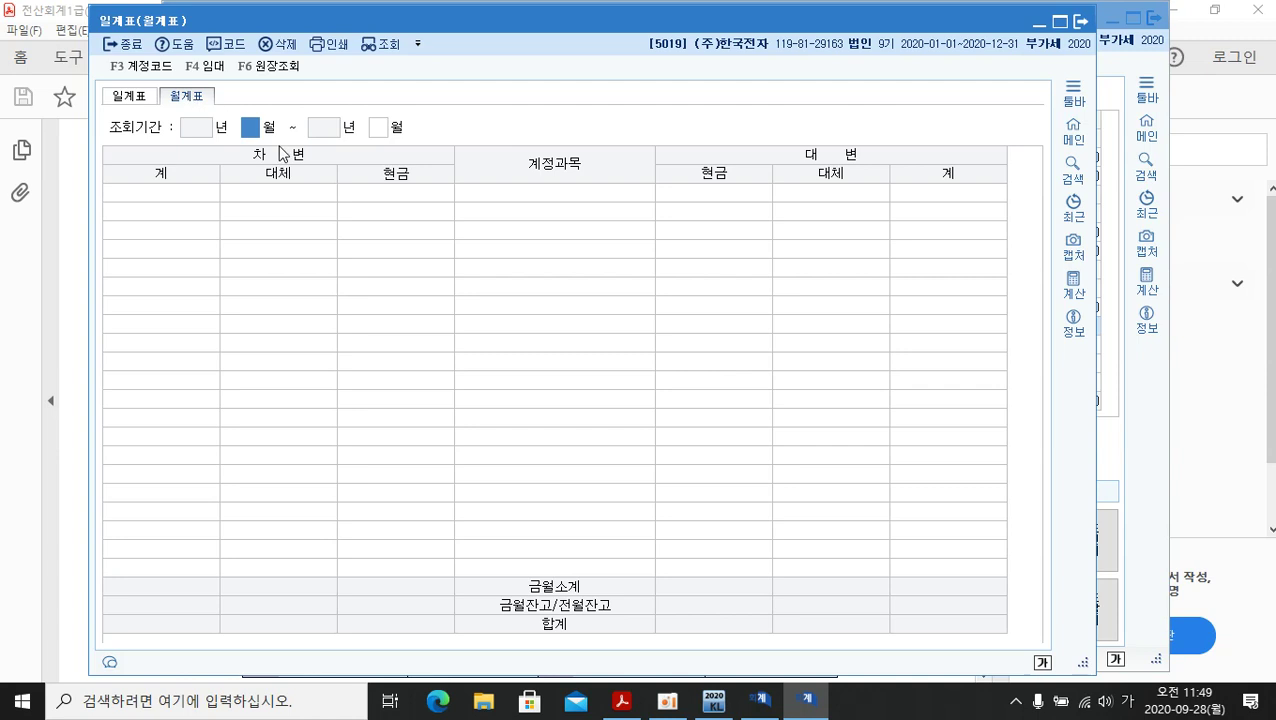
pyautogui.write('04')
pyautogui.press('Return')
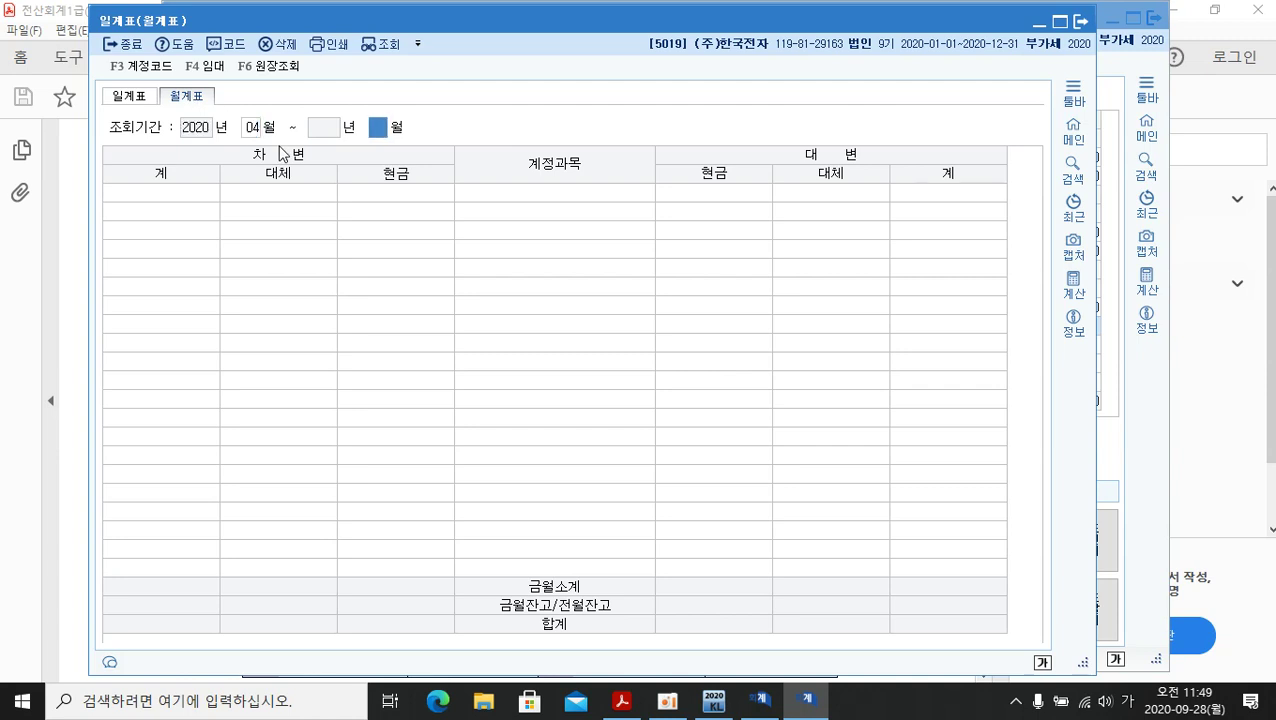
pyautogui.write('04')
pyautogui.press('Return')
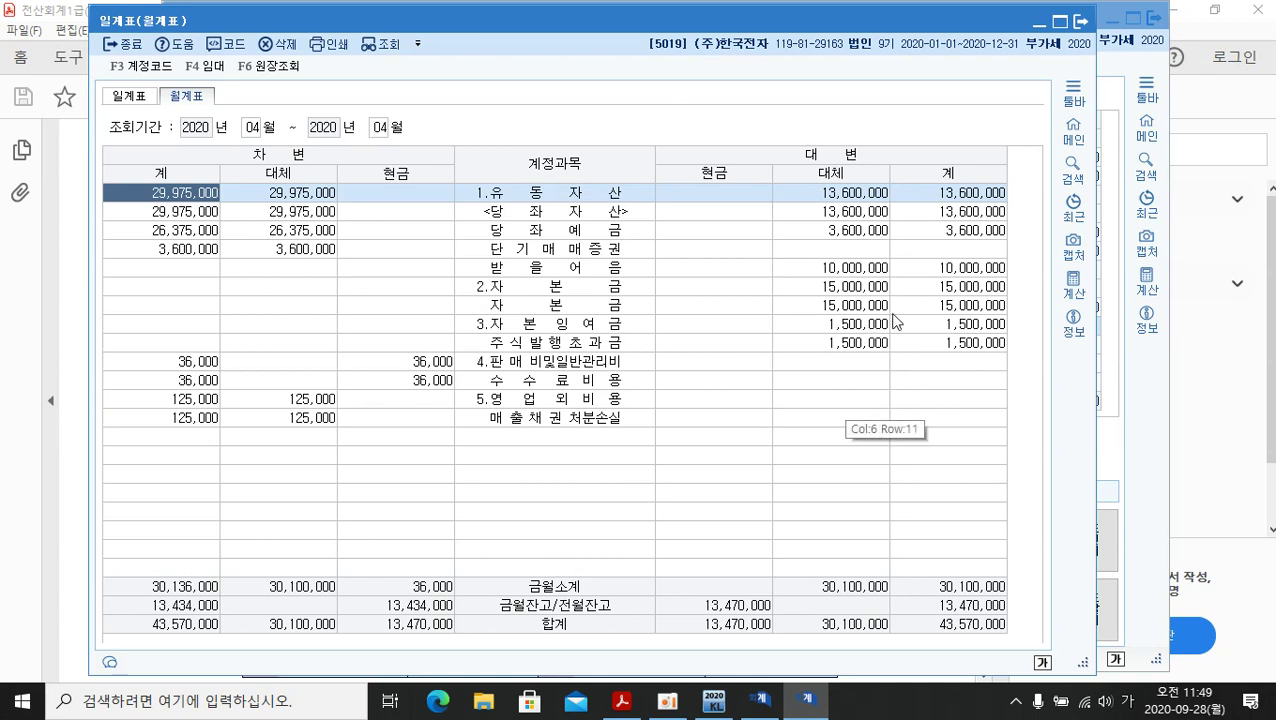
# Examine the April 월계표 amounts for 자본금, 주식발행초과금, 매출채권처분손실, 수수료비용, 받을어음, 단기매매증권 and 당좌예금
pyautogui.click(849, 308)
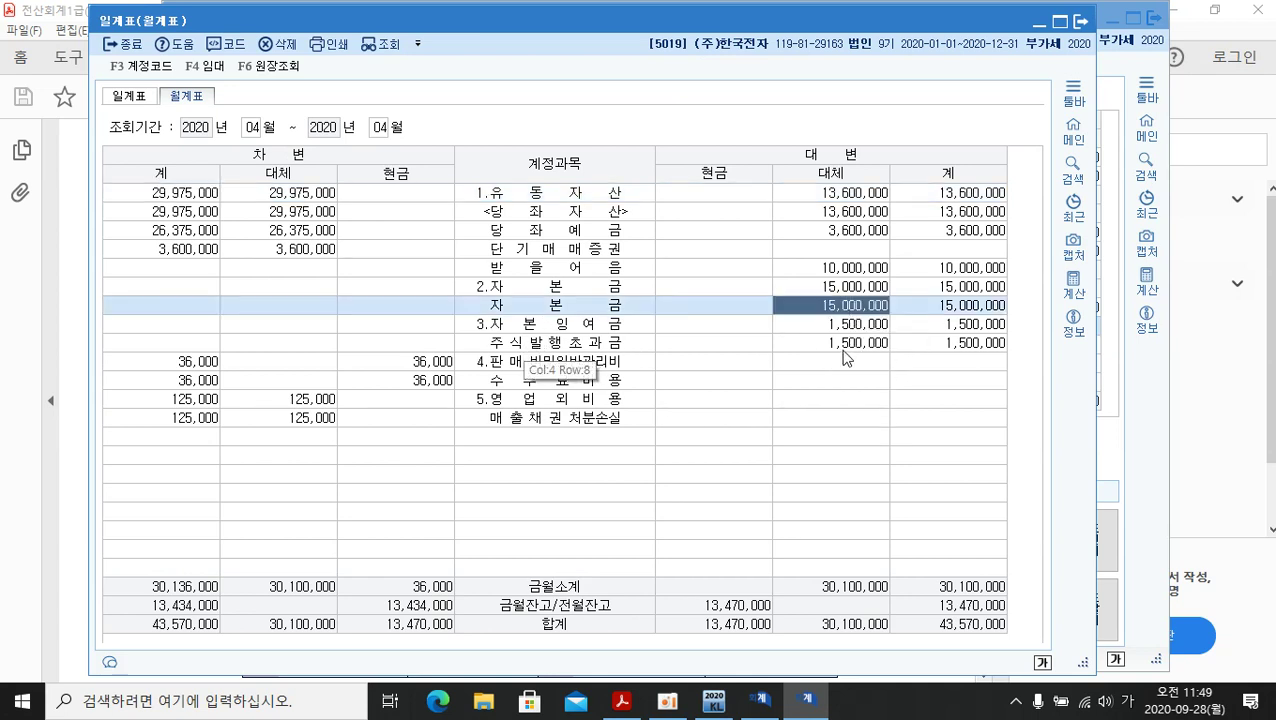
pyautogui.click(848, 344)
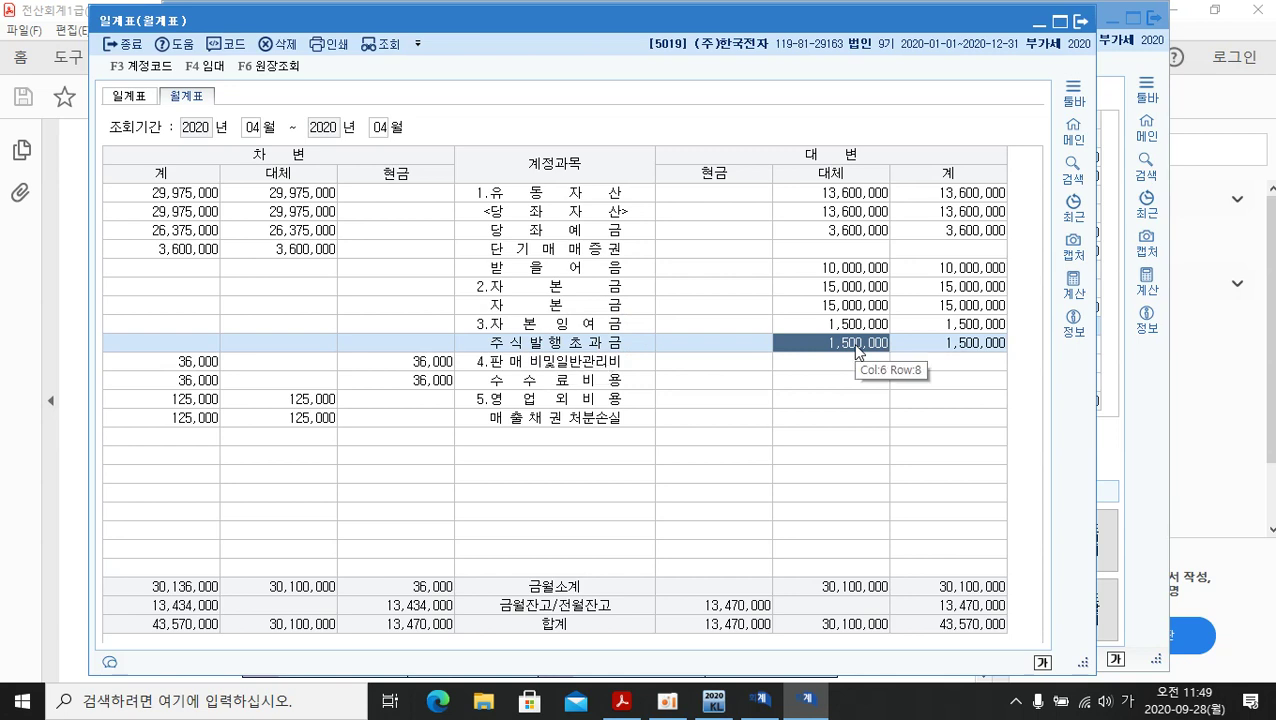
pyautogui.click(185, 420)
pyautogui.click(185, 383)
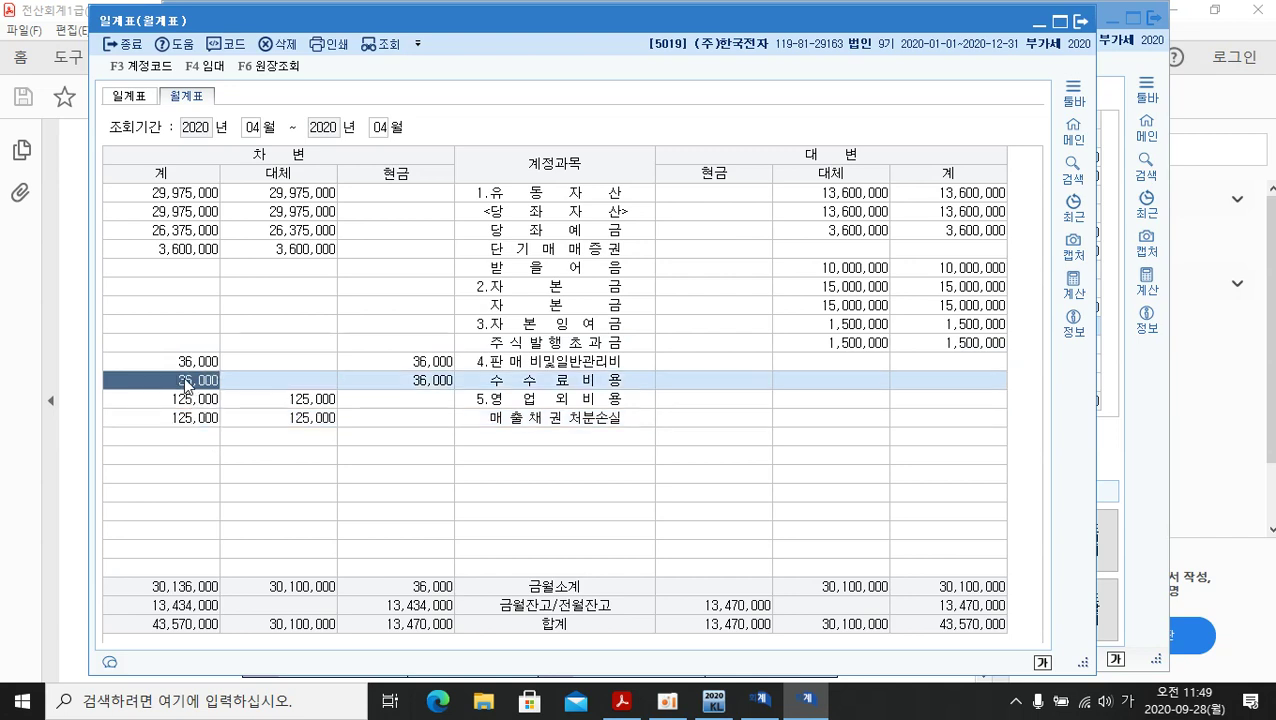
pyautogui.click(872, 270)
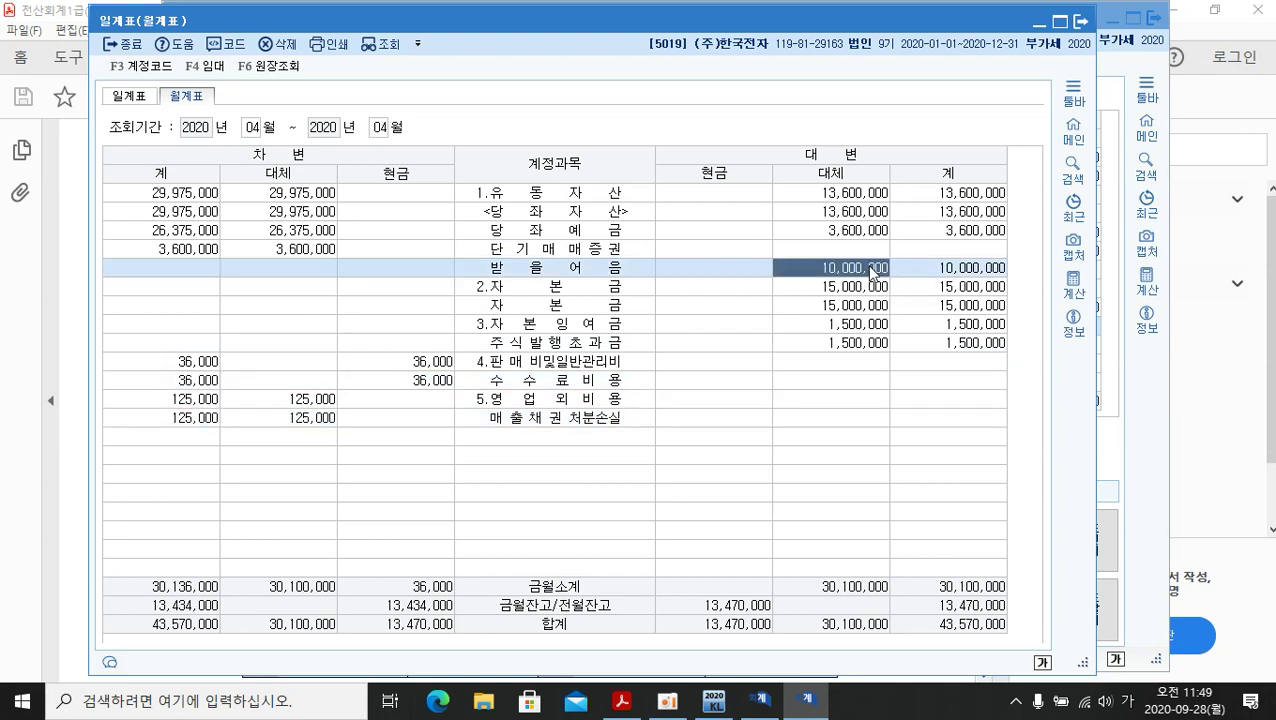
pyautogui.click(172, 252)
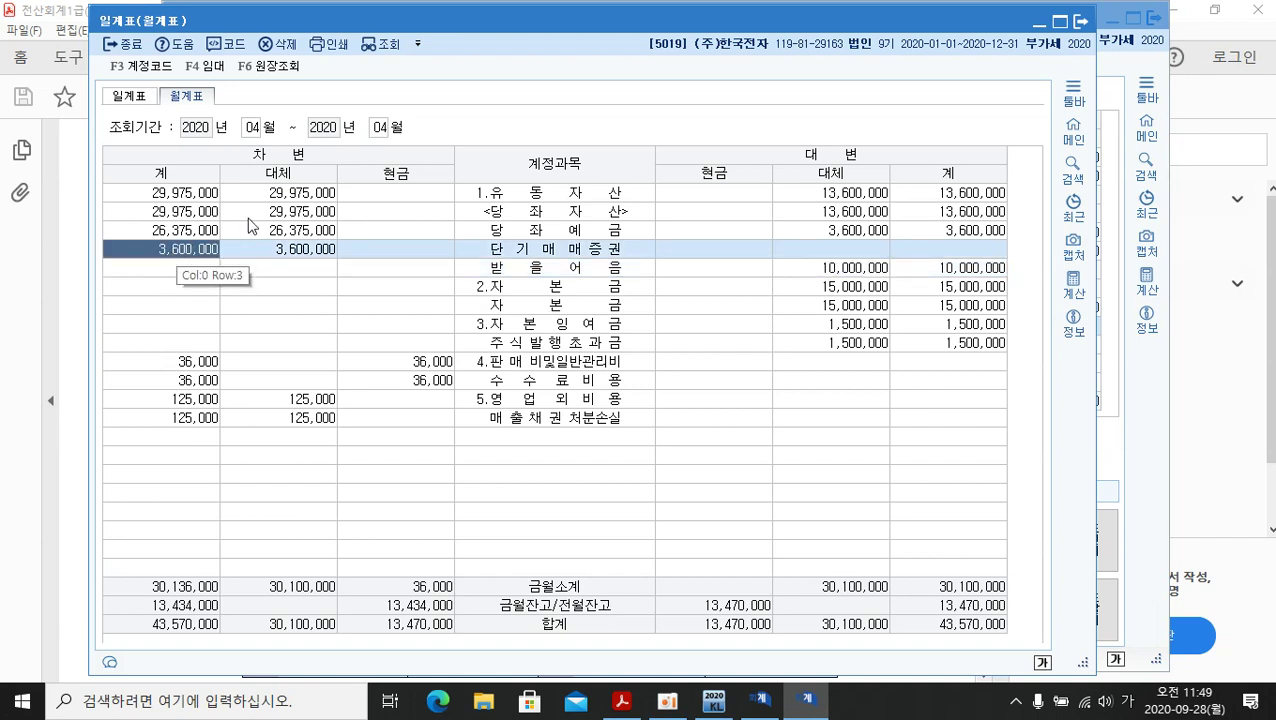
pyautogui.click(183, 234)
pyautogui.click(998, 232)
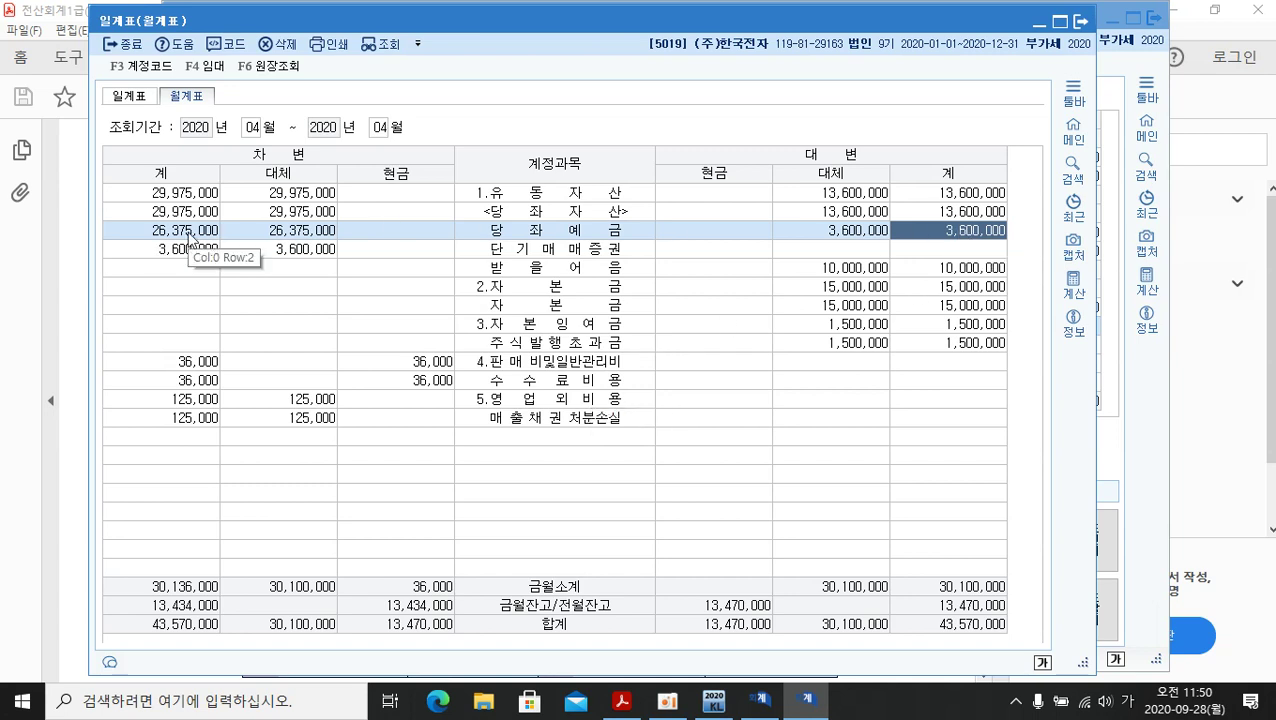
pyautogui.click(421, 381)
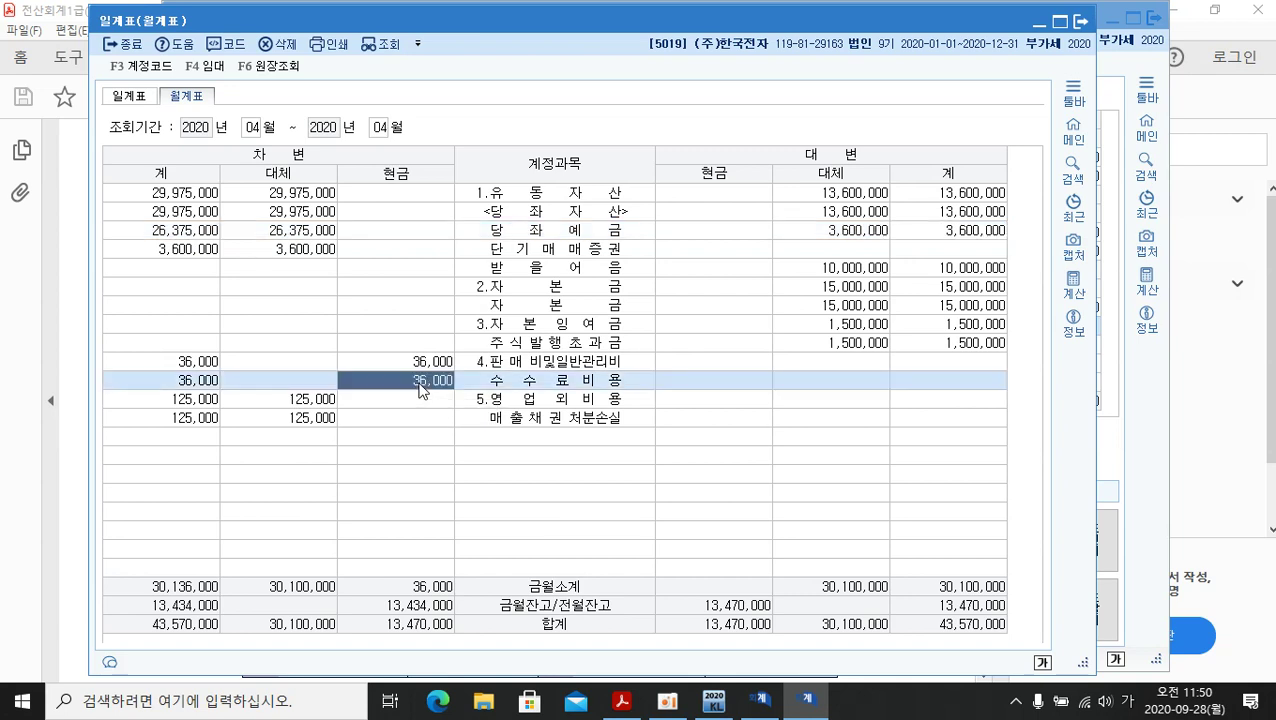